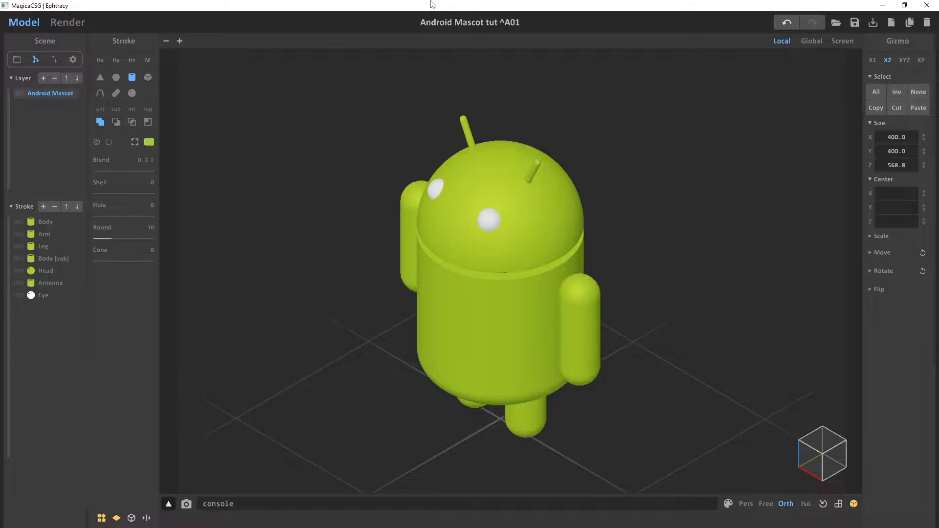
# Step: Save the project as a new file named Android Mascot tut ^B01.mcsg
pyautogui.moveTo(512, 136); pyautogui.dragTo(541, 221, button='right')
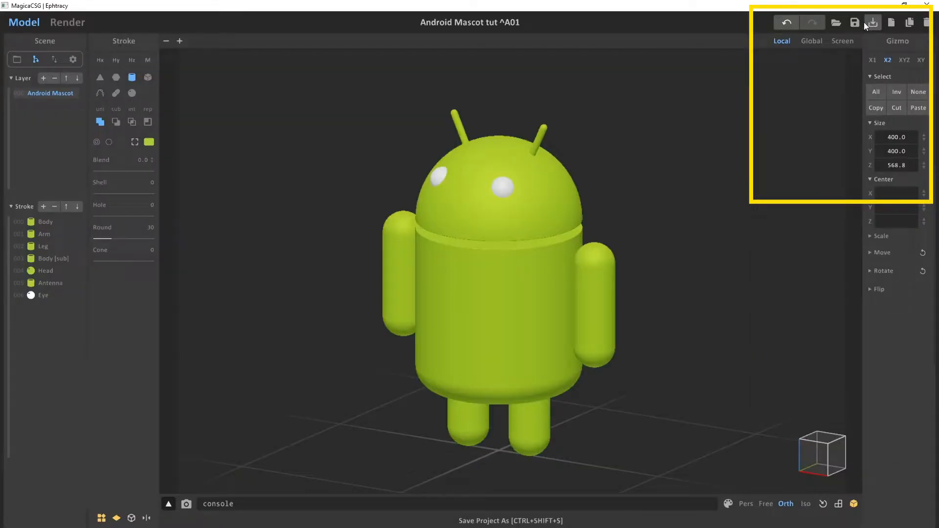
pyautogui.click(873, 22)
pyautogui.click(127, 370)
pyautogui.press('BackSpace')
pyautogui.write('B01.mcsg')
pyautogui.press('Return')
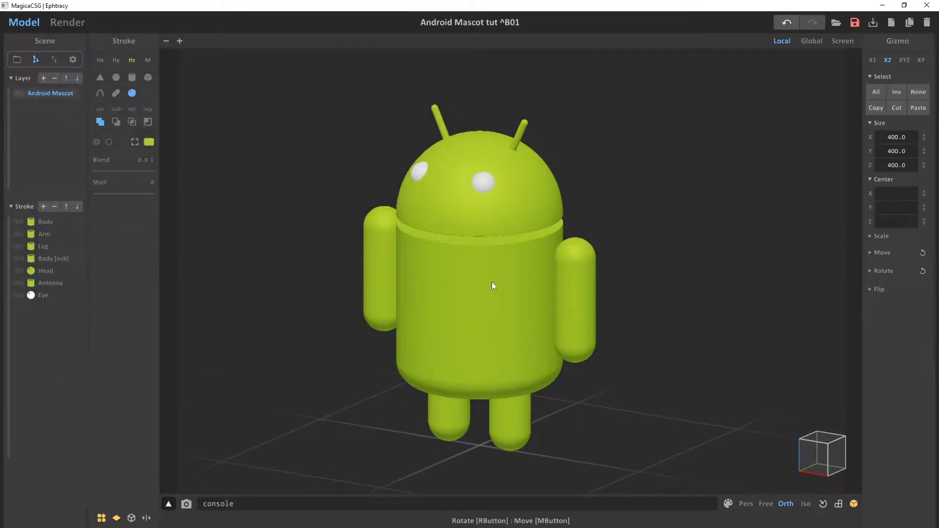
# Step: From a straight front view, duplicate the Body stroke upward along Z to a centre height of about 488.4
pyautogui.moveTo(491, 283); pyautogui.dragTo(509, 292, button='middle')
pyautogui.moveTo(534, 288); pyautogui.dragTo(610, 268, button='right')
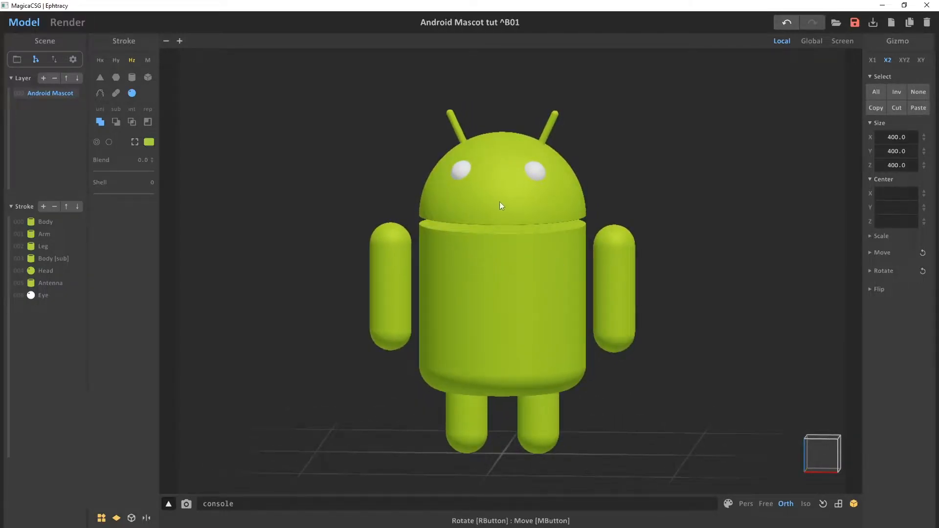
pyautogui.moveTo(518, 281); pyautogui.dragTo(540, 263, button='right')
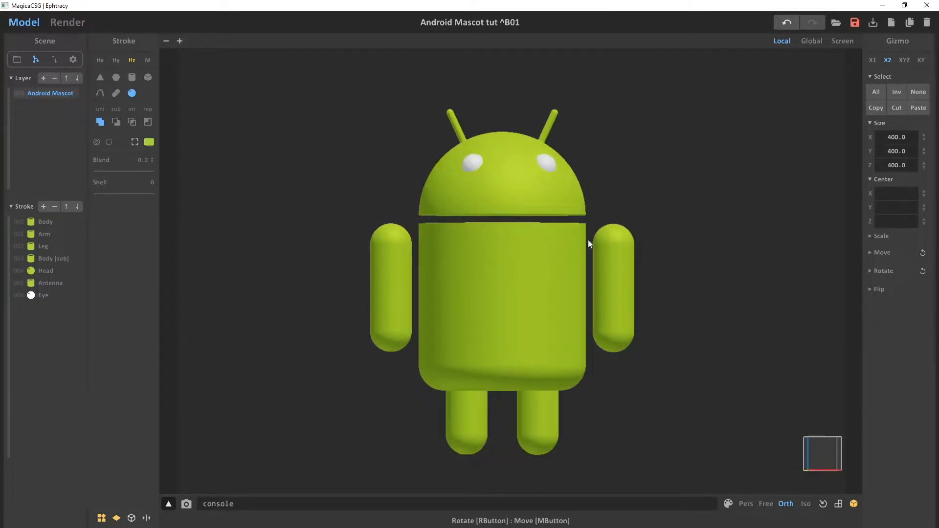
pyautogui.moveTo(621, 236); pyautogui.dragTo(685, 328, button='right')
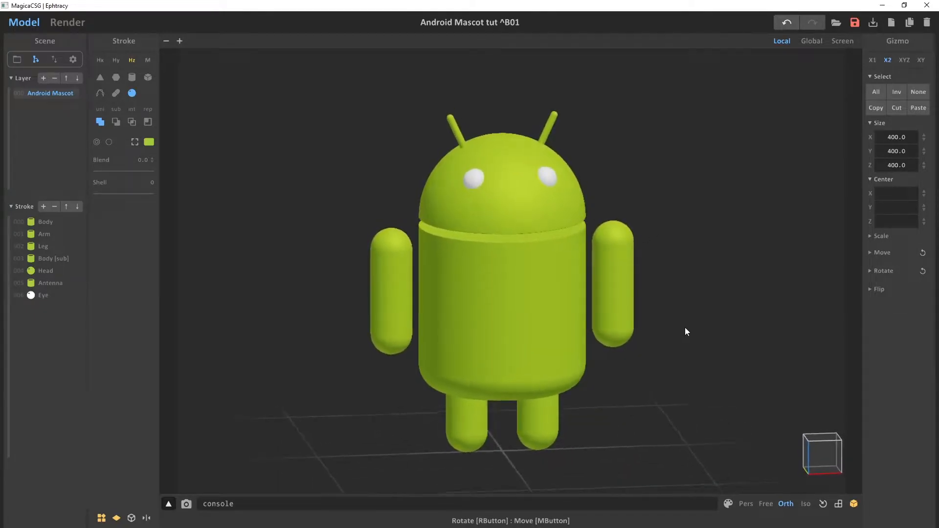
pyautogui.click(824, 451)
pyautogui.click(508, 259)
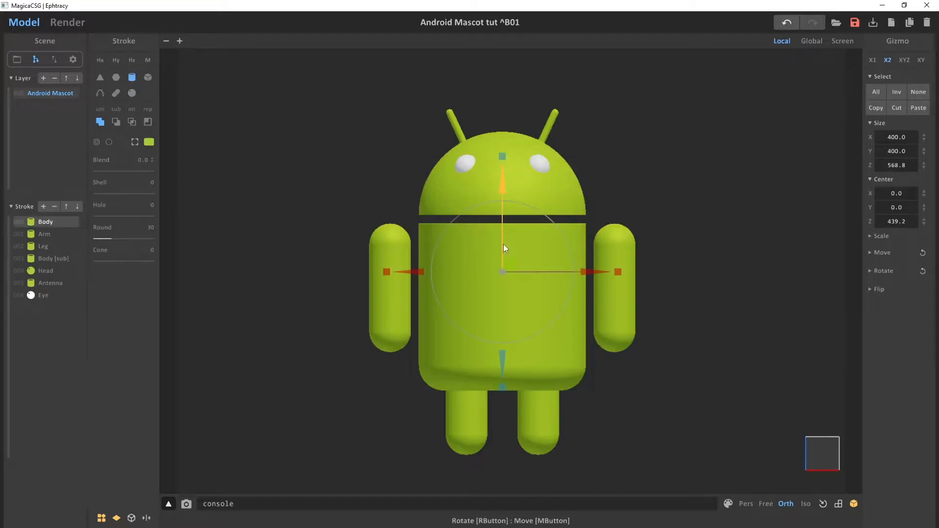
pyautogui.keyDown('shift'); pyautogui.moveTo(503, 245); pyautogui.dragTo(505, 224); pyautogui.keyUp('shift')
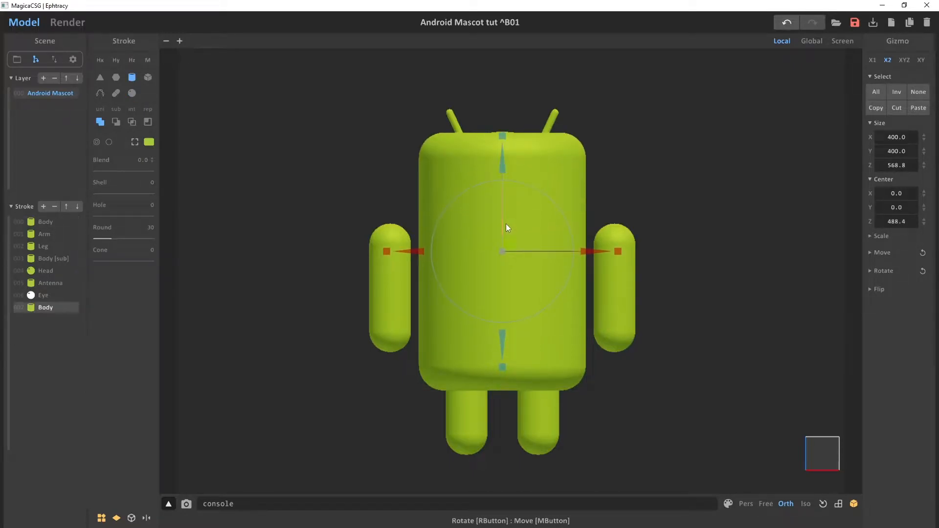
# Step: Rename the duplicated Body stroke as Neck
pyautogui.middleClick(40, 306)
pyautogui.press('BackSpace')
pyautogui.press('BackSpace')
pyautogui.press('BackSpace')
pyautogui.press('BackSpace')
pyautogui.write('Neck')
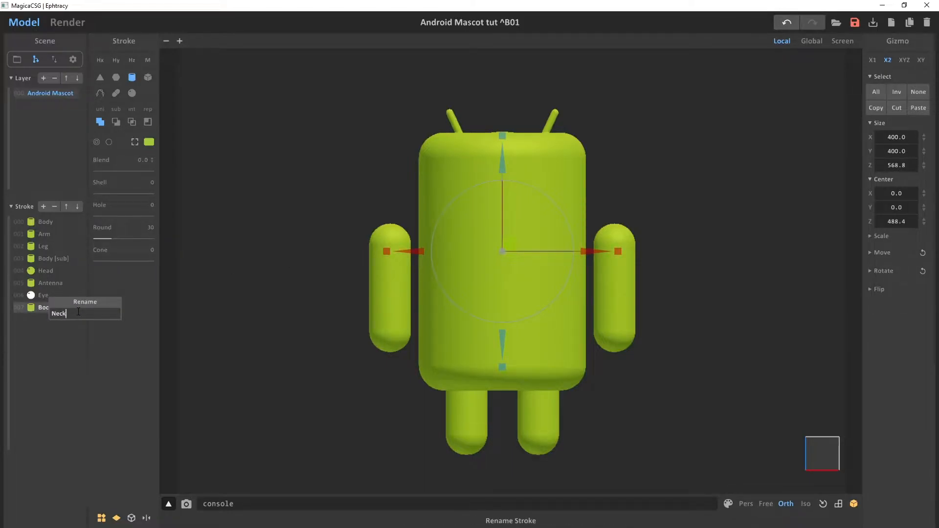
pyautogui.press('Return')
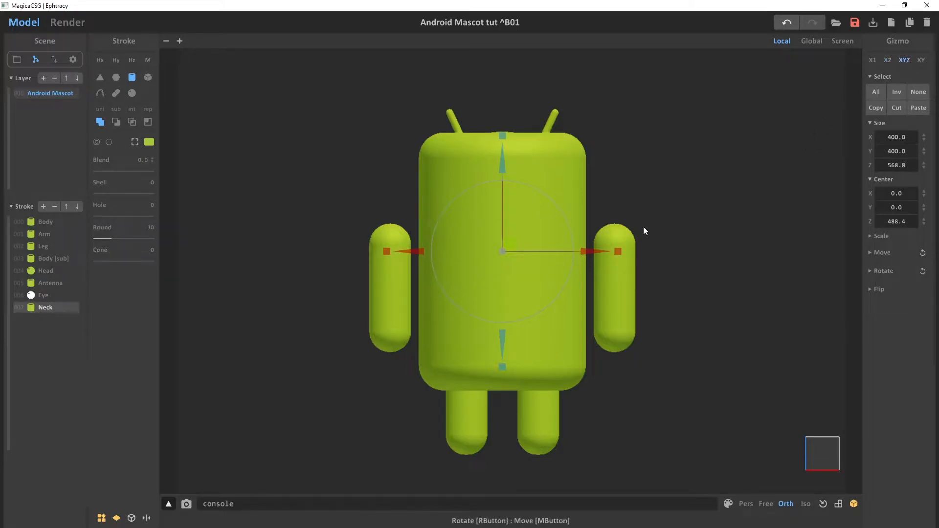
# Step: Resize the Neck to about 376.6 × 376.6 × 317.3 in the gap under the head and copy the eye's white colour onto it
pyautogui.moveTo(618, 254); pyautogui.dragTo(601, 248)
pyautogui.moveTo(502, 192); pyautogui.dragTo(503, 224)
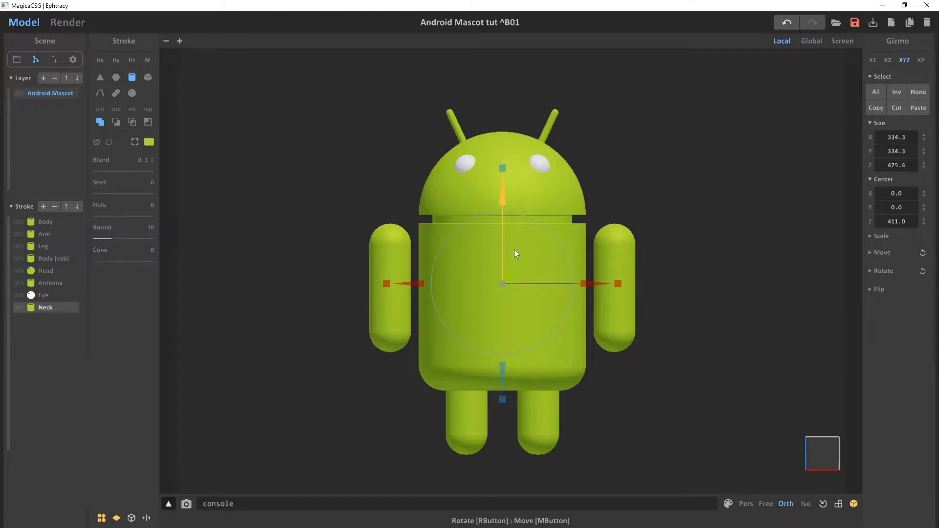
pyautogui.keyDown('alt'); pyautogui.click(541, 164); pyautogui.keyUp('alt')
pyautogui.moveTo(619, 162); pyautogui.dragTo(597, 169, button='right')
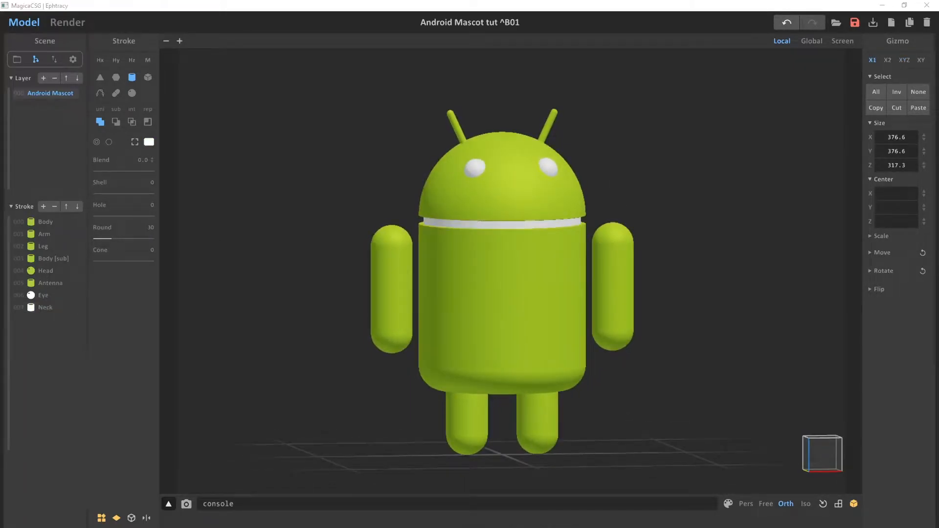
# Step: Duplicate the Arm stroke in place and rename the copy Shoulder
pyautogui.click(593, 265)
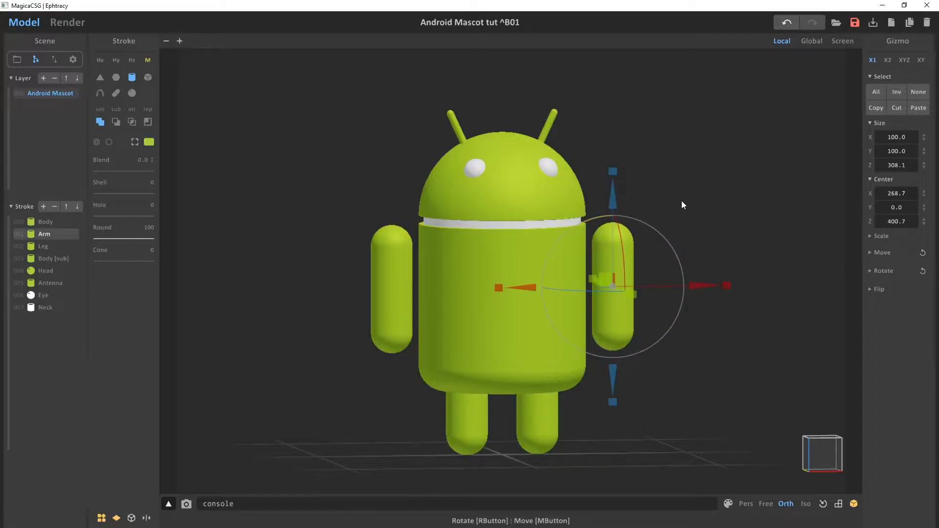
pyautogui.hotkey('ctrl', 'c')
pyautogui.hotkey('ctrl', 'v')
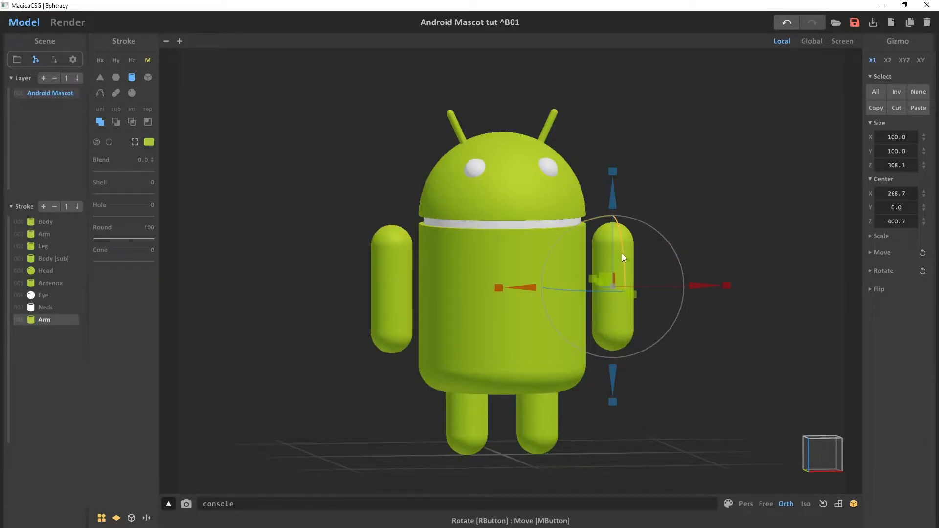
pyautogui.doubleClick(44, 320)
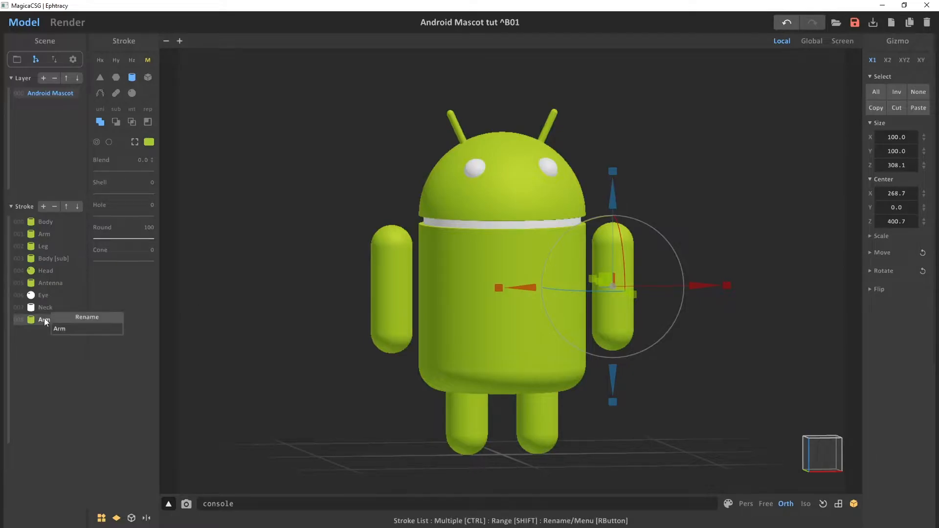
pyautogui.press('BackSpace')
pyautogui.press('BackSpace')
pyautogui.press('BackSpace')
pyautogui.write('Shoulder')
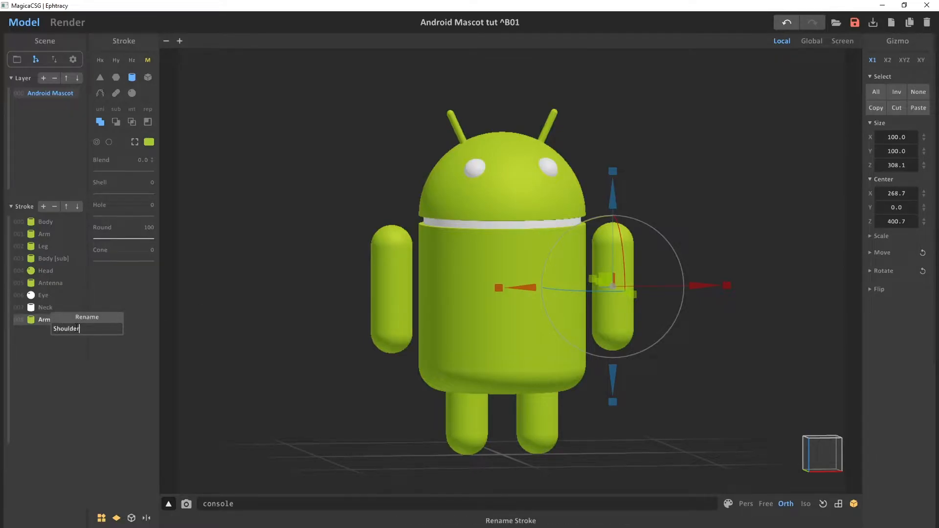
pyautogui.press('Return')
# Step: Rotate the Shoulder stroke 90 degrees about the Y axis so it lies horizontally
pyautogui.click(869, 271)
pyautogui.moveTo(636, 303); pyautogui.dragTo(720, 230, button='right')
pyautogui.moveTo(692, 289); pyautogui.dragTo(646, 274, button='right')
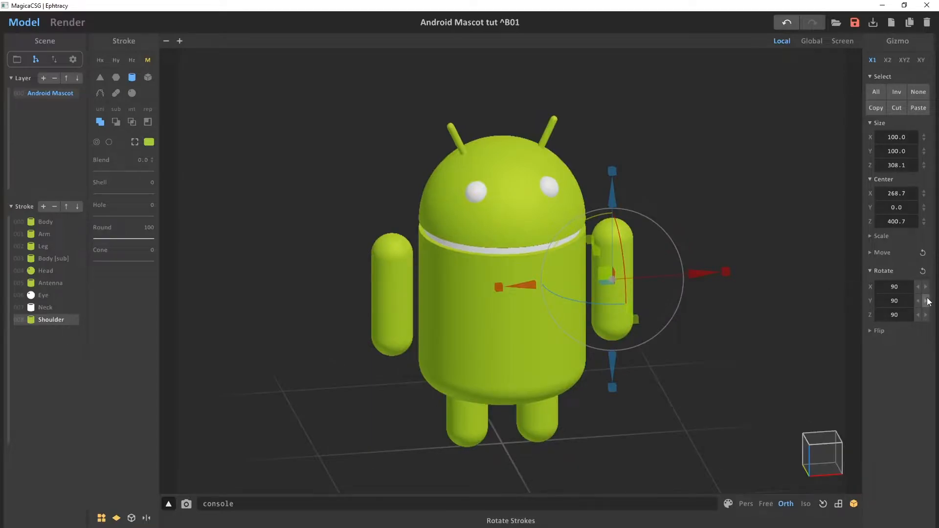
pyautogui.click(925, 305)
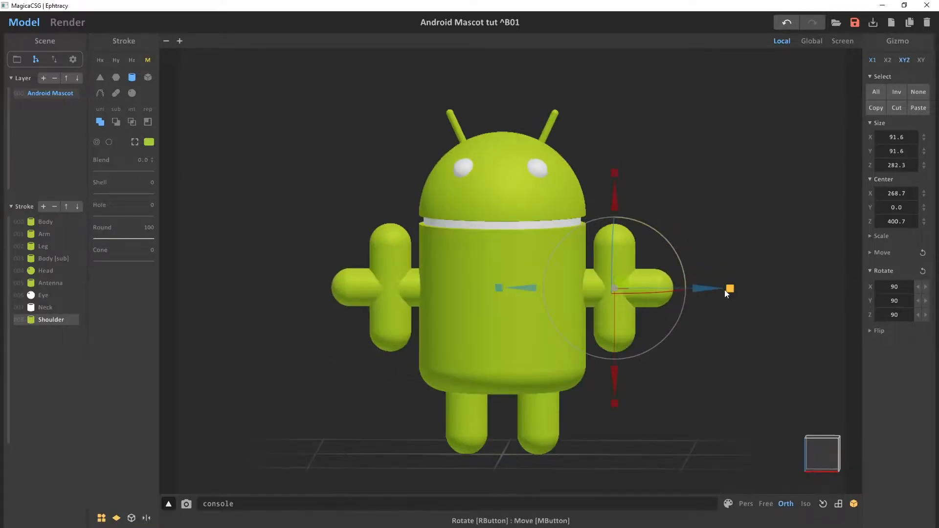
# Step: Shrink the Shoulder to about 59.6 × 59.6 × 183.7 and place it between body and arm at about X 217.6, Z 473.0
pyautogui.moveTo(707, 289); pyautogui.dragTo(600, 289, button='right')
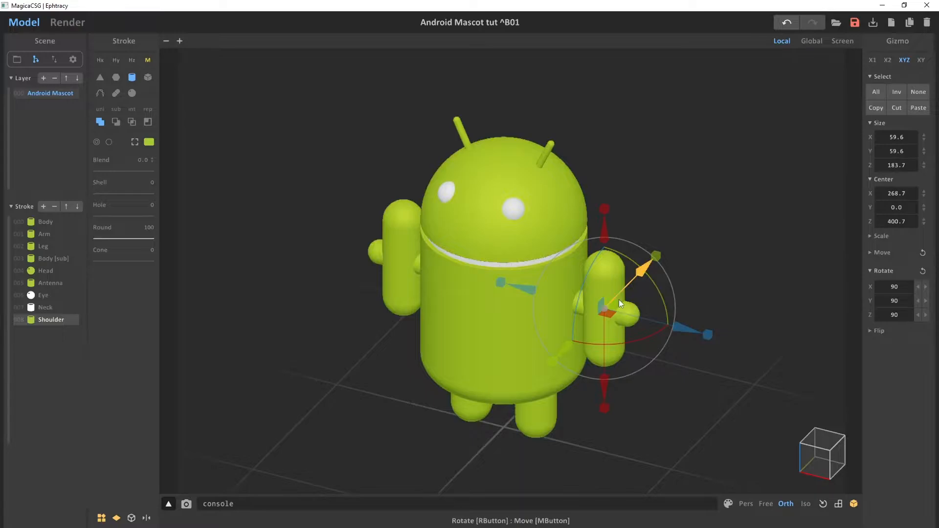
pyautogui.click(813, 461)
pyautogui.scroll(5, 733, 255)
pyautogui.moveTo(723, 289); pyautogui.dragTo(723, 277)
pyautogui.moveTo(761, 100); pyautogui.dragTo(752, 139, button='right')
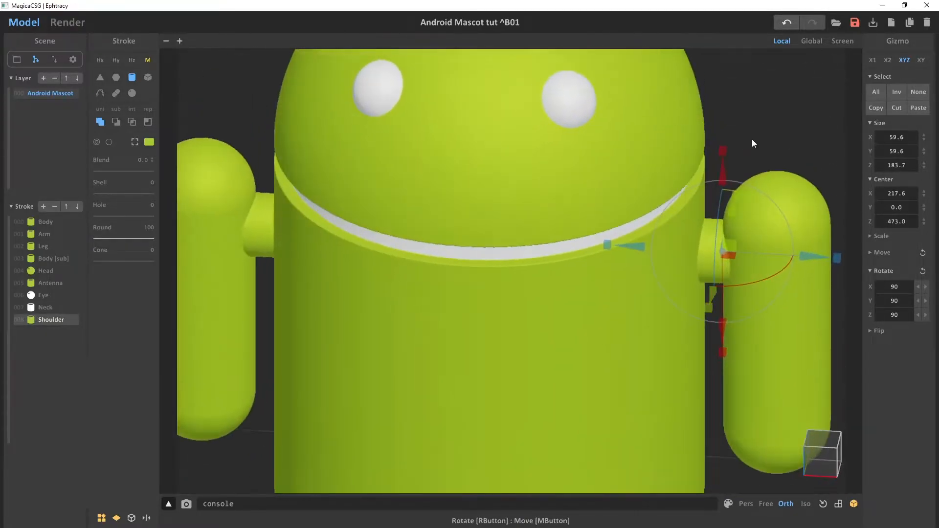
# Step: Copy the eye's white colour onto the Shoulder stroke and deselect it
pyautogui.scroll(-4, 750, 139)
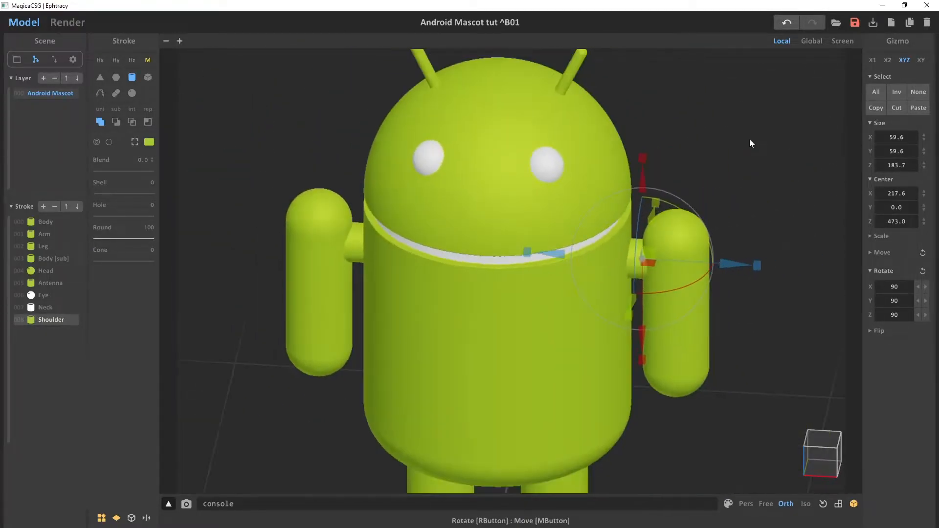
pyautogui.keyDown('alt'); pyautogui.click(546, 169); pyautogui.keyUp('alt')
pyautogui.click(698, 128)
pyautogui.moveTo(702, 174); pyautogui.dragTo(708, 148, button='right')
pyautogui.scroll(-4, 707, 151)
pyautogui.moveTo(685, 194); pyautogui.dragTo(636, 239, button='right')
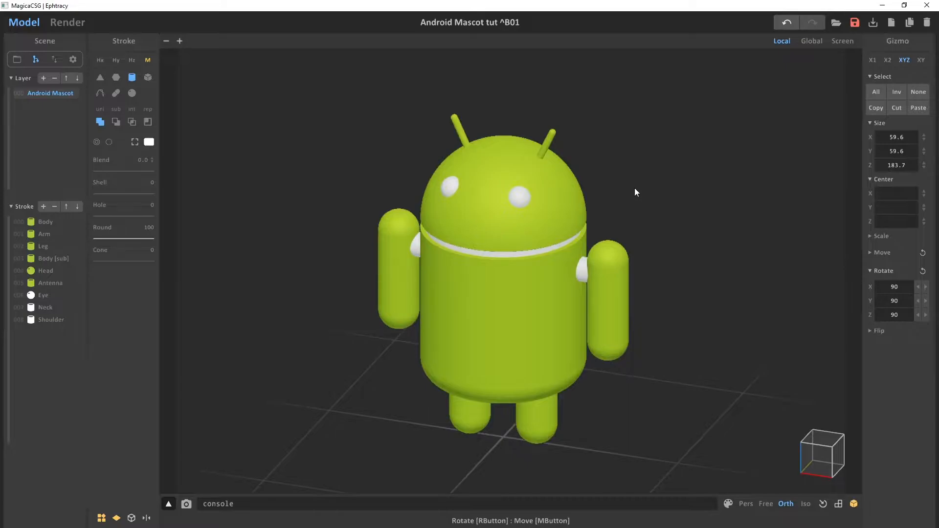
pyautogui.moveTo(634, 191); pyautogui.dragTo(648, 175, button='right')
# Step: Save the project and store a further version of it as Android Mascot tut ^C01.mcsg
pyautogui.hotkey('ctrl', 's')
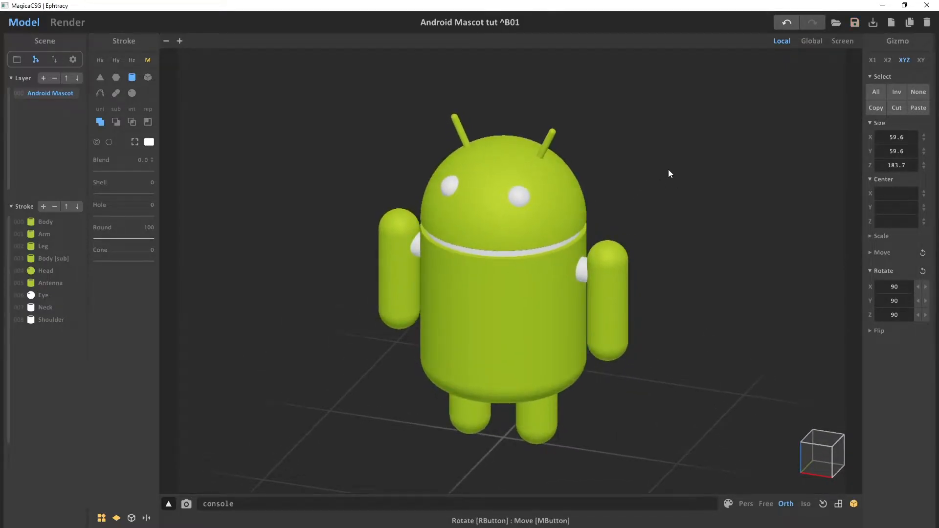
pyautogui.click(874, 26)
pyautogui.hotkey('ctrl', 'Left')
pyautogui.press('Right')
pyautogui.press('Delete')
pyautogui.write('C')
pyautogui.press('Return')
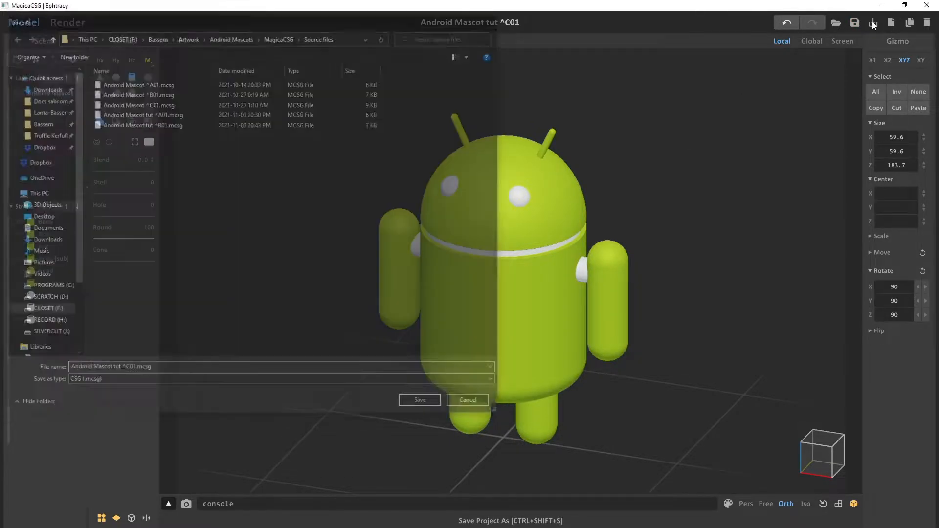
# Step: Switch to the browser and examine the reference image of Android mascot colour variants up close
pyautogui.moveTo(686, 191); pyautogui.dragTo(531, 242, button='right')
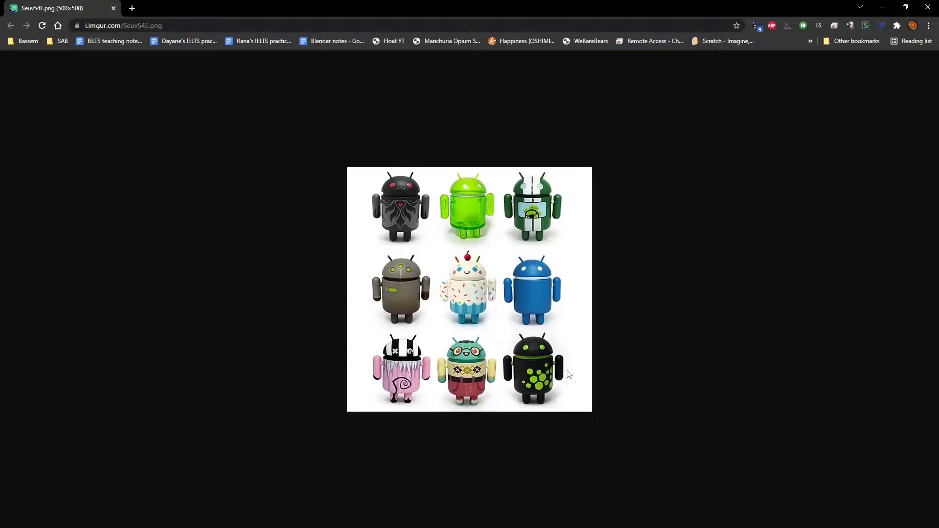
pyautogui.keyDown('ctrl'); pyautogui.scroll(5, 567, 370); pyautogui.keyUp('ctrl')
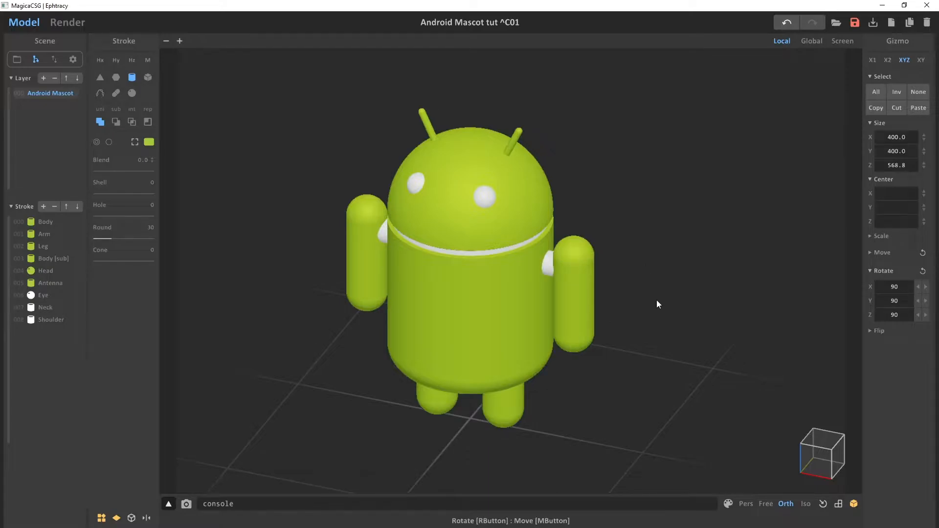
# Step: Back in MagicaCSG, select all strokes sharing the arm's green and recolour them to hex 2e2e2e
pyautogui.click(577, 320)
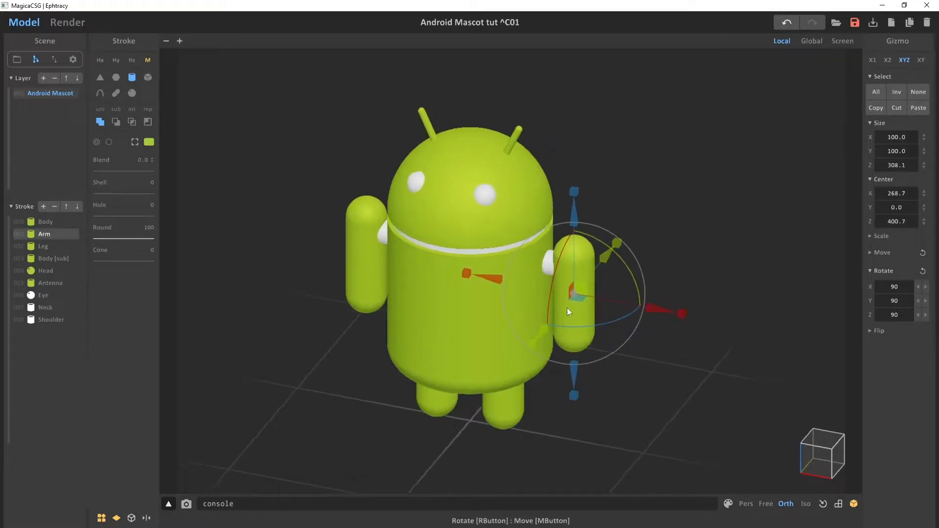
pyautogui.moveTo(688, 205); pyautogui.dragTo(698, 207, button='right')
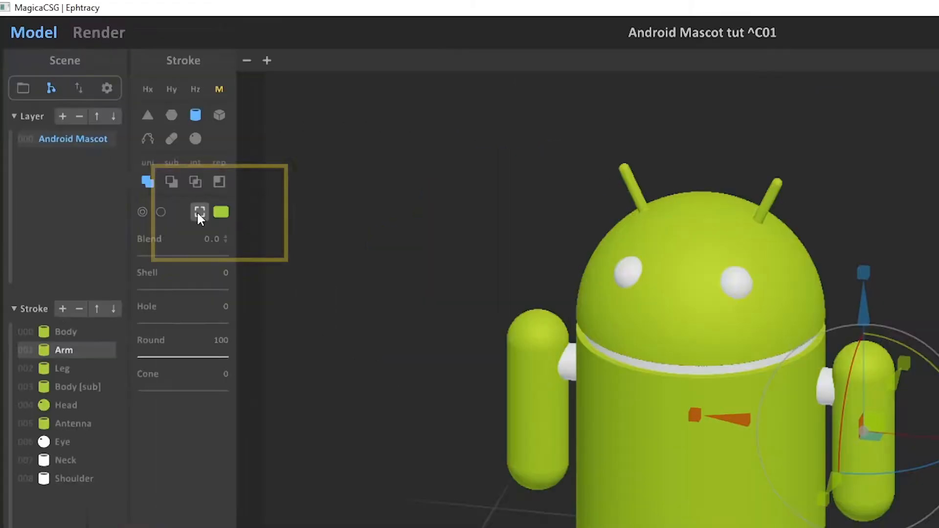
pyautogui.press('c')
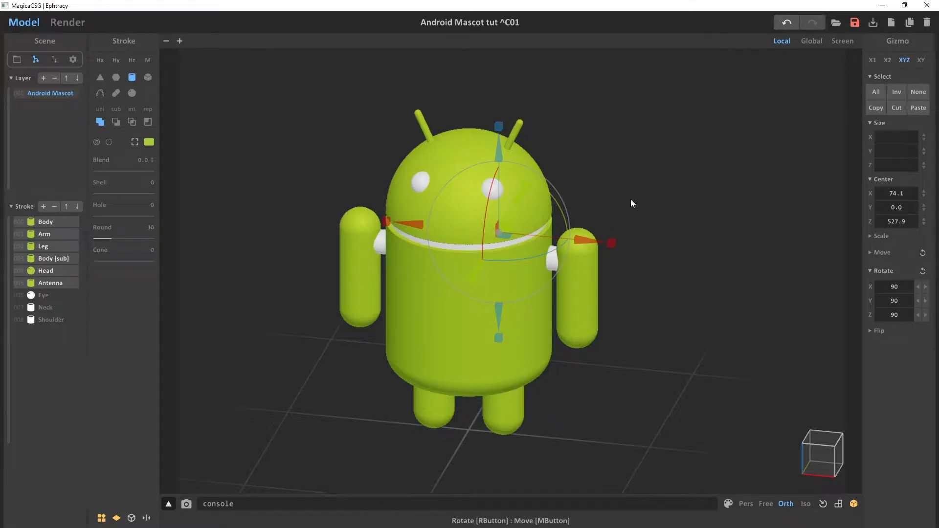
pyautogui.click(149, 142)
pyautogui.moveTo(191, 146)
pyautogui.mouseDown()
pyautogui.moveTo(218, 145)
pyautogui.moveTo(195, 147)
pyautogui.mouseUp()
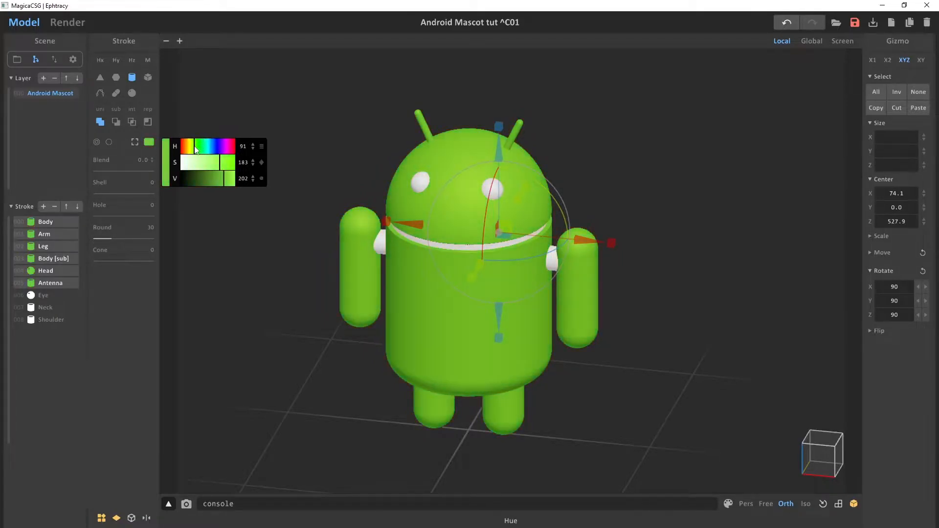
pyautogui.click(261, 146)
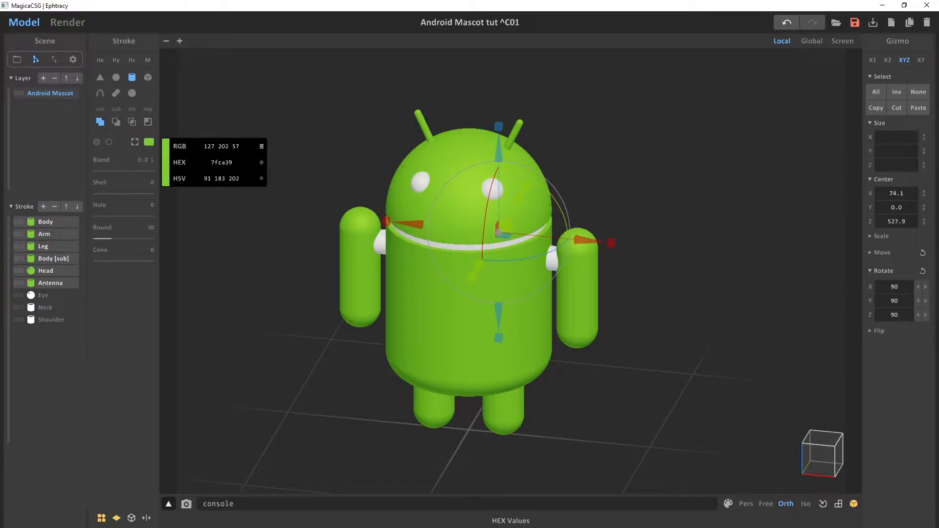
pyautogui.moveTo(234, 162); pyautogui.dragTo(211, 163)
pyautogui.write('2e2e2e')
pyautogui.press('Return')
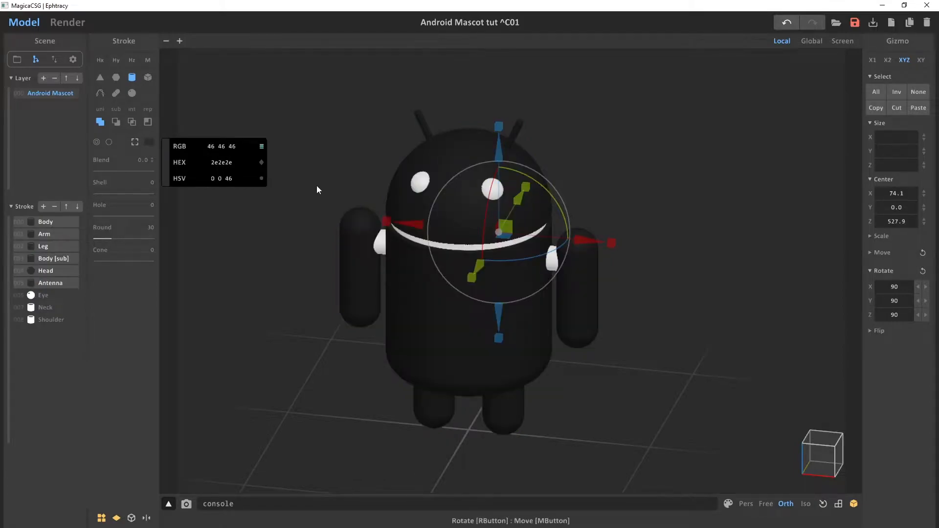
pyautogui.click(344, 157)
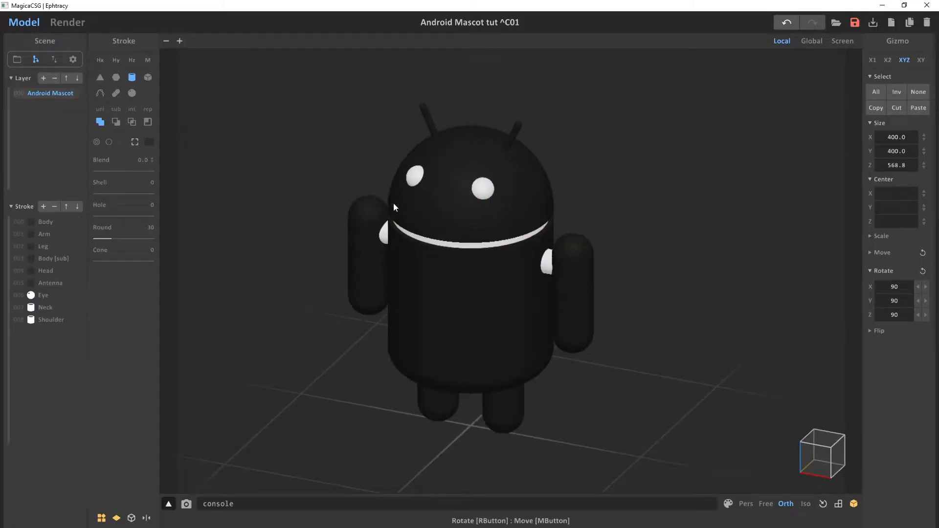
# Step: Select all strokes sharing the eye's white, recolour them to hex 67ea4d and deselect them
pyautogui.click(482, 194)
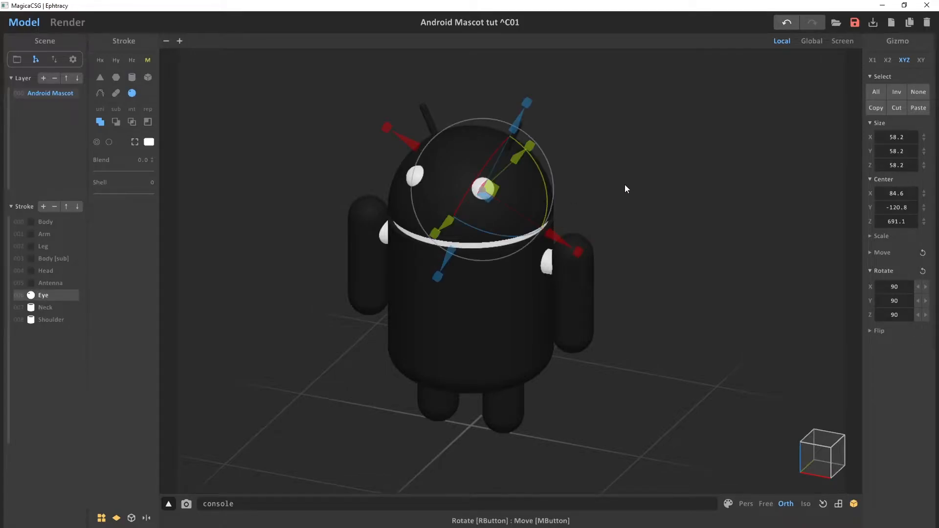
pyautogui.press('c')
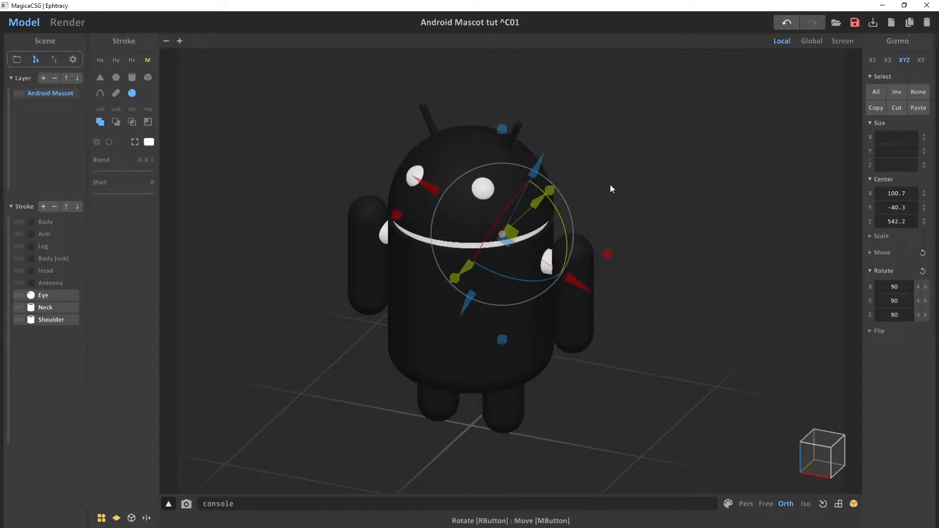
pyautogui.click(148, 142)
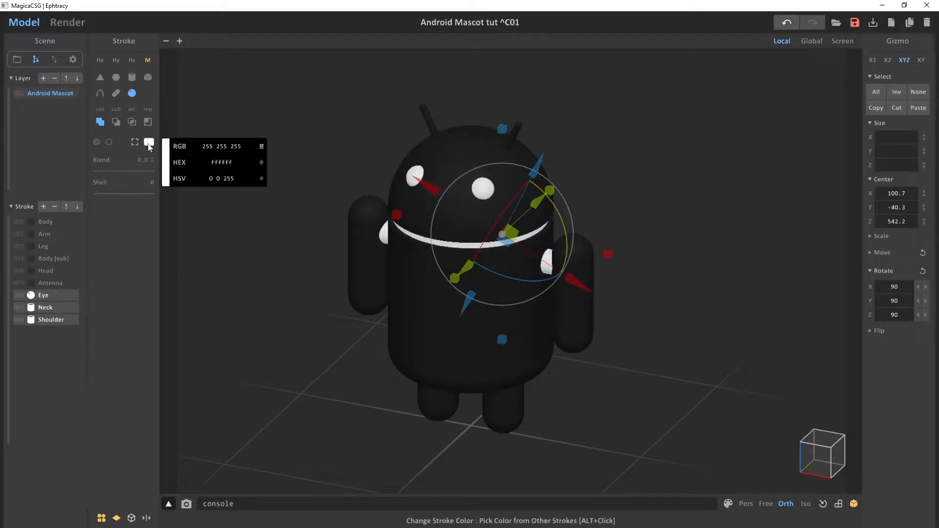
pyautogui.click(221, 162)
pyautogui.write('67e')
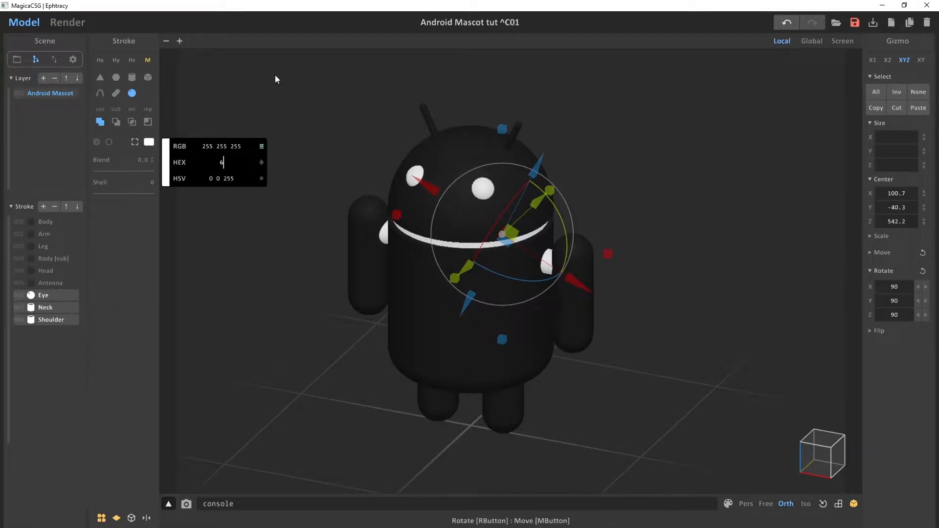
pyautogui.write('a4d')
pyautogui.press('Return')
pyautogui.click(350, 156)
pyautogui.moveTo(351, 157)
pyautogui.mouseDown(button='right')
pyautogui.moveTo(359, 138)
pyautogui.moveTo(377, 160)
pyautogui.moveTo(350, 135)
pyautogui.moveTo(335, 146)
pyautogui.moveTo(409, 172)
pyautogui.moveTo(539, 184)
pyautogui.moveTo(517, 176)
pyautogui.moveTo(484, 218)
pyautogui.moveTo(343, 177)
pyautogui.mouseUp(button='right')
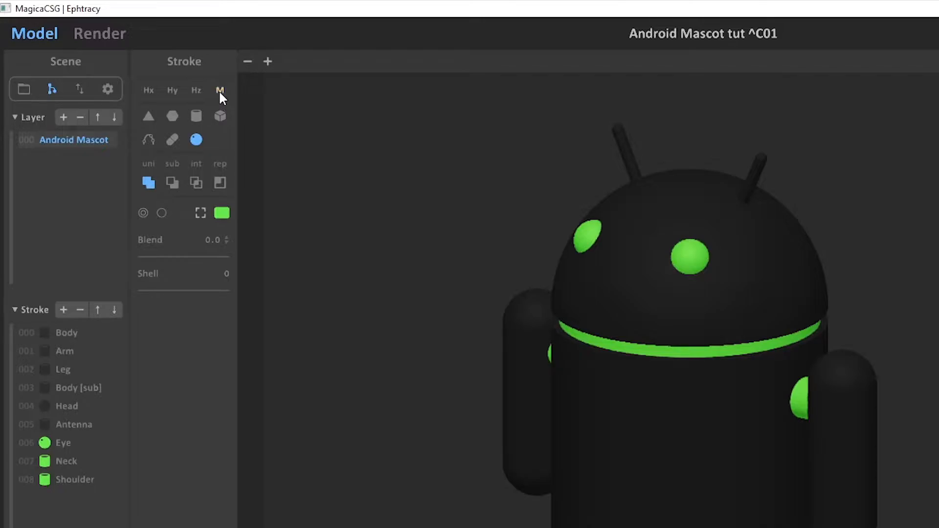
# Step: Add a new unmirrored six-sided prism stroke with Round set to 10, keeping the green colour
pyautogui.click(173, 116)
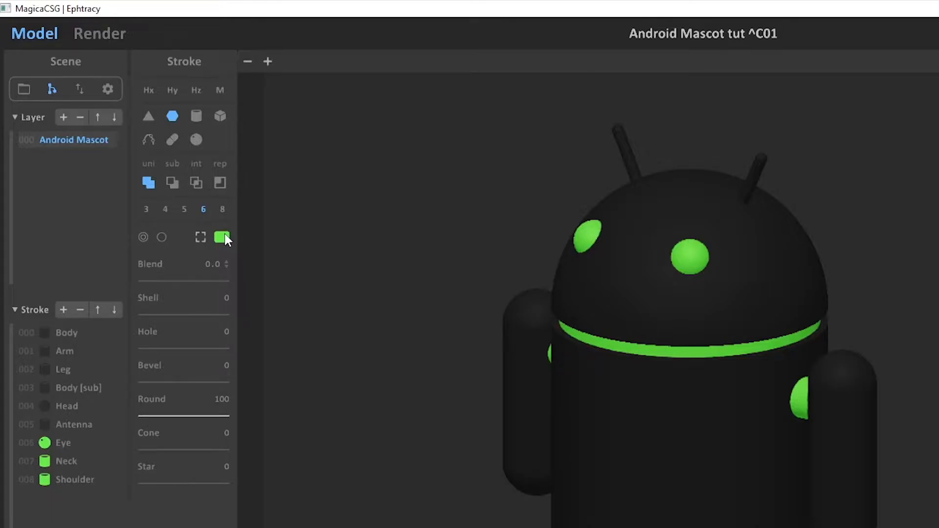
pyautogui.moveTo(216, 413); pyautogui.dragTo(146, 415)
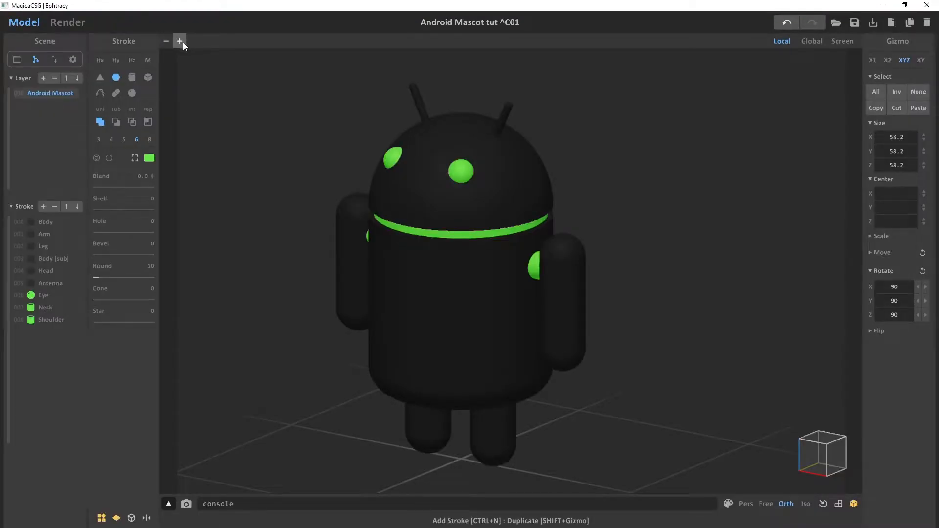
pyautogui.click(179, 41)
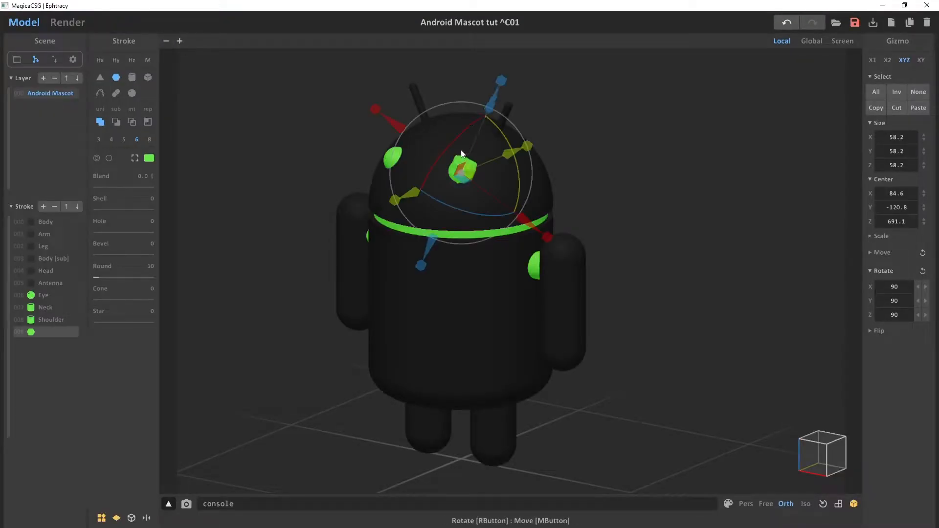
# Step: Rotate the new hexagon stroke upright, enlarge it to about 138 in every dimension and move it down onto the torso's front
pyautogui.moveTo(680, 205); pyautogui.dragTo(693, 213)
pyautogui.click(925, 302)
pyautogui.moveTo(579, 108); pyautogui.dragTo(579, 244)
pyautogui.moveTo(584, 322)
pyautogui.mouseDown()
pyautogui.moveTo(459, 293)
pyautogui.moveTo(459, 303)
pyautogui.mouseUp()
pyautogui.moveTo(459, 304); pyautogui.dragTo(573, 303, button='right')
pyautogui.moveTo(444, 323); pyautogui.dragTo(460, 342)
pyautogui.moveTo(620, 177); pyautogui.dragTo(590, 167, button='right')
pyautogui.moveTo(465, 288); pyautogui.dragTo(470, 328)
pyautogui.moveTo(591, 175)
pyautogui.mouseDown(button='right')
pyautogui.moveTo(539, 178)
pyautogui.moveTo(559, 185)
pyautogui.mouseUp(button='right')
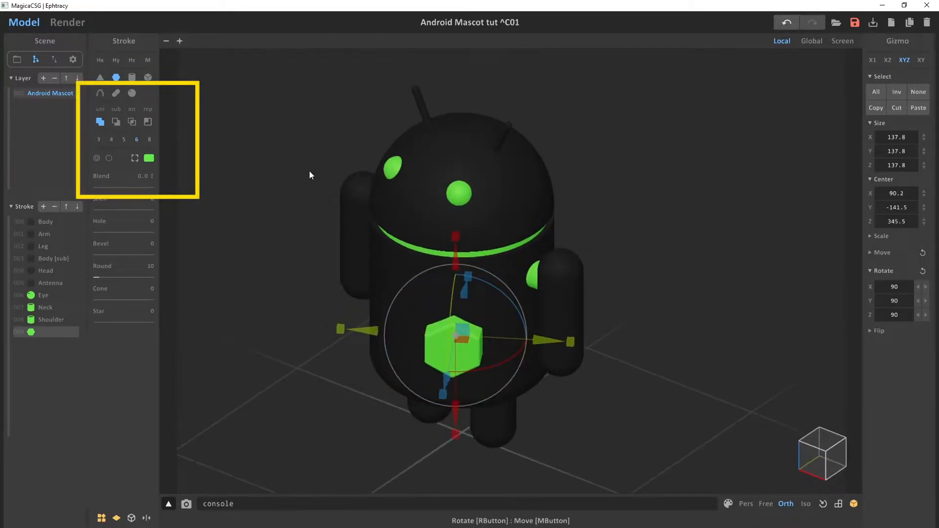
# Step: Try the Subtract and Replace operations on the hexagon where it meets the torso, viewing it from the front
pyautogui.click(116, 122)
pyautogui.moveTo(342, 275)
pyautogui.mouseDown(button='right')
pyautogui.moveTo(404, 231)
pyautogui.moveTo(571, 300)
pyautogui.moveTo(549, 209)
pyautogui.moveTo(510, 216)
pyautogui.moveTo(516, 230)
pyautogui.mouseUp(button='right')
pyautogui.scroll(3, 536, 304)
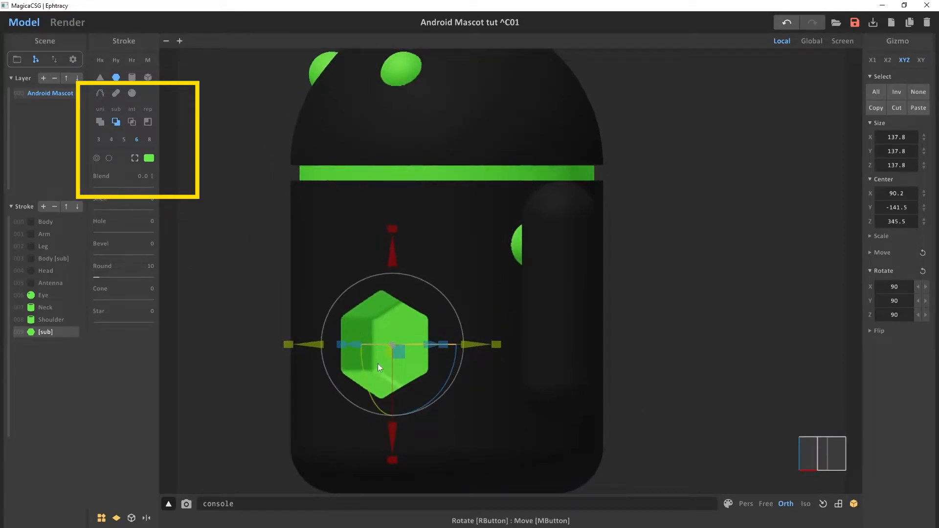
pyautogui.moveTo(409, 292); pyautogui.dragTo(495, 272, button='right')
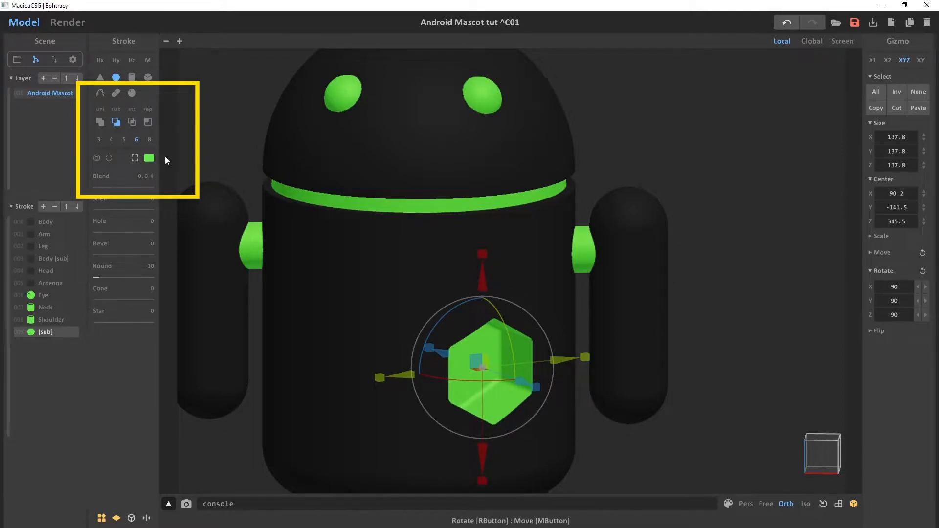
pyautogui.click(148, 122)
pyautogui.moveTo(561, 212)
pyautogui.mouseDown(button='right')
pyautogui.moveTo(505, 165)
pyautogui.moveTo(448, 175)
pyautogui.moveTo(454, 232)
pyautogui.moveTo(557, 218)
pyautogui.mouseUp(button='right')
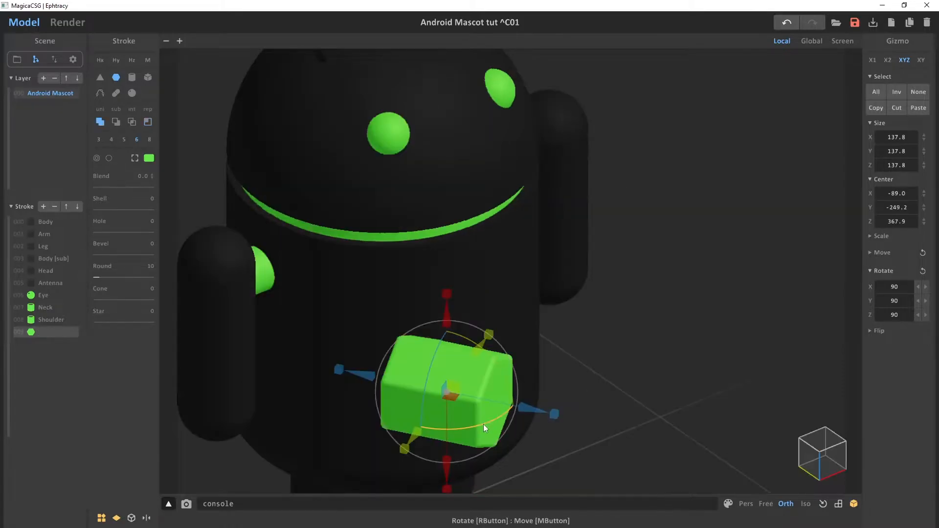
# Step: Turn the hexagon about its vertical axis, move it into the torso's front at about X -16, Y -171, and set it to Replace
pyautogui.moveTo(483, 424); pyautogui.dragTo(428, 428)
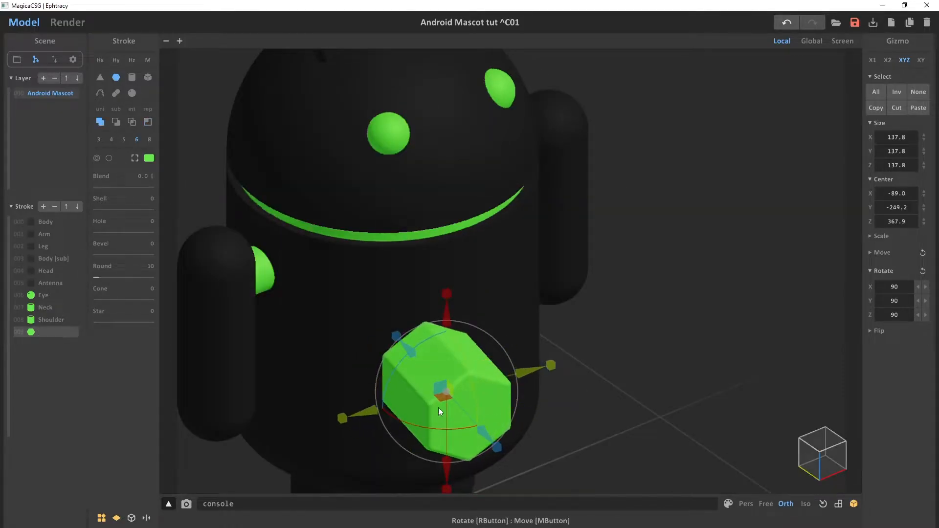
pyautogui.moveTo(442, 395)
pyautogui.mouseDown()
pyautogui.moveTo(426, 371)
pyautogui.moveTo(453, 375)
pyautogui.moveTo(508, 342)
pyautogui.moveTo(479, 358)
pyautogui.moveTo(324, 364)
pyautogui.moveTo(403, 371)
pyautogui.moveTo(498, 336)
pyautogui.moveTo(449, 354)
pyautogui.mouseUp()
pyautogui.click(146, 123)
pyautogui.moveTo(449, 354); pyautogui.dragTo(526, 395, button='right')
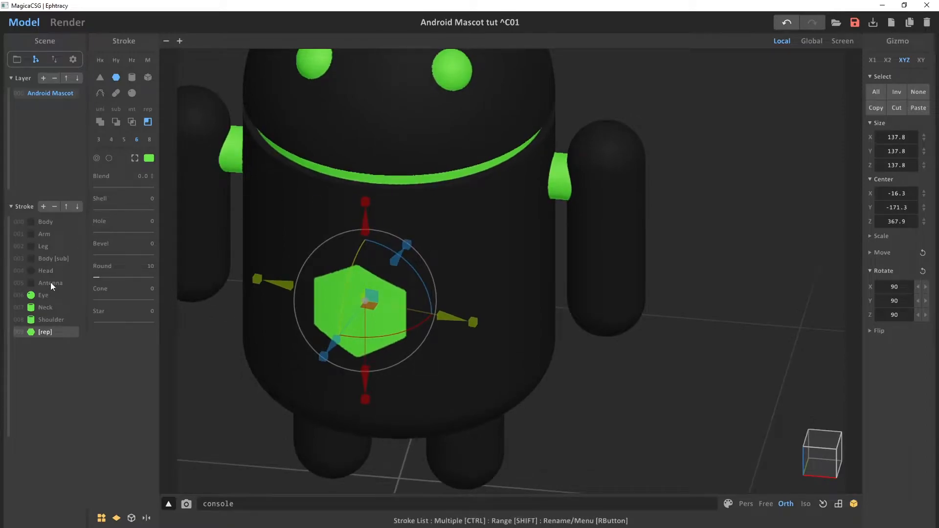
# Step: Rename the new hexagonal stroke to Hexagon
pyautogui.rightClick(58, 331)
pyautogui.write('Hexagon')
pyautogui.press('Return')
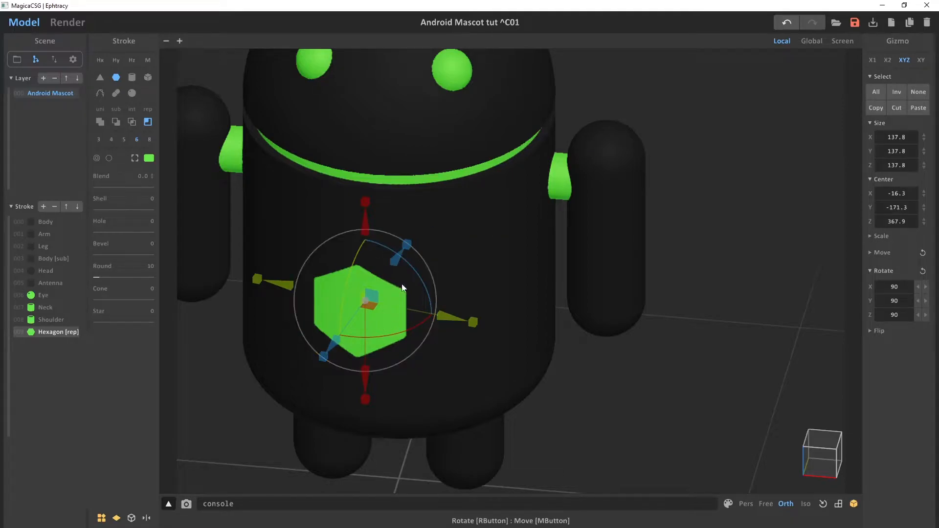
# Step: Move the Hexagon stroke across the torso towards the arm and turn it about its vertical axis
pyautogui.moveTo(373, 295); pyautogui.dragTo(605, 282)
pyautogui.moveTo(574, 322); pyautogui.dragTo(593, 296)
pyautogui.moveTo(636, 315); pyautogui.dragTo(593, 336, button='right')
# Step: Show the Hexagon as a Union, stretch it to about 492 along Z in X1 mode, raise it to about Z 456 and restore Replace
pyautogui.click(100, 122)
pyautogui.moveTo(497, 345); pyautogui.dragTo(259, 414)
pyautogui.click(873, 60)
pyautogui.moveTo(304, 408); pyautogui.dragTo(347, 391, button='right')
pyautogui.moveTo(574, 370); pyautogui.dragTo(509, 375)
pyautogui.moveTo(541, 341); pyautogui.dragTo(513, 220)
pyautogui.click(148, 122)
pyautogui.moveTo(528, 231); pyautogui.dragTo(95, 374, button='right')
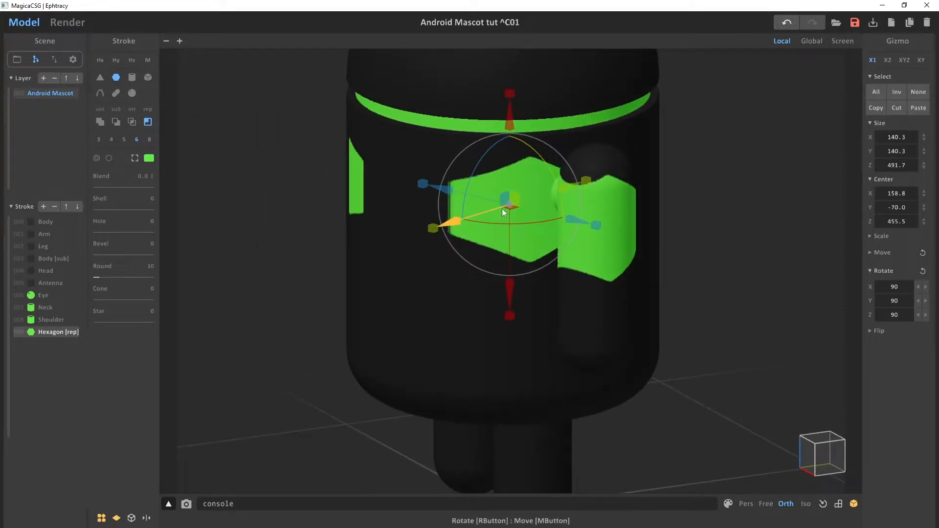
# Step: Try moving and rotating the Hexagon around the torso to shift the projected patch across its front
pyautogui.moveTo(508, 209)
pyautogui.mouseDown()
pyautogui.moveTo(424, 274)
pyautogui.moveTo(432, 295)
pyautogui.moveTo(292, 299)
pyautogui.mouseUp()
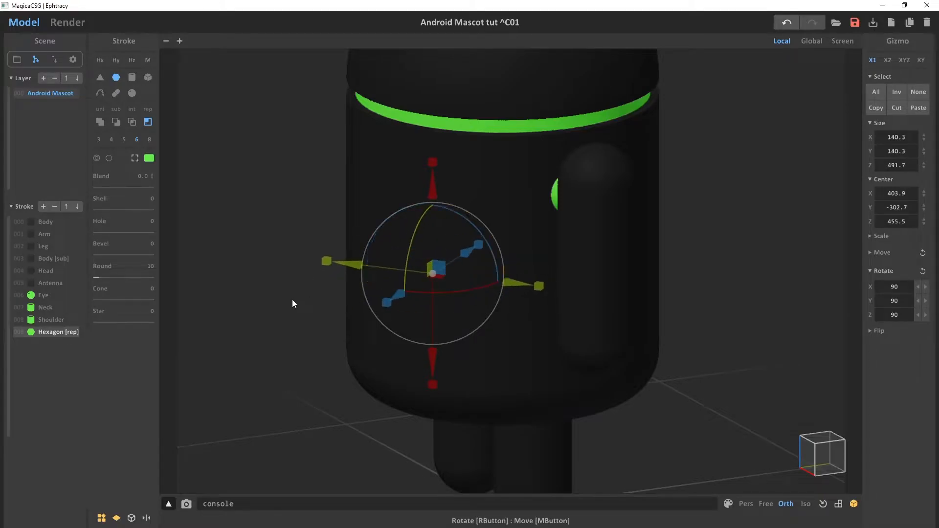
pyautogui.moveTo(432, 271); pyautogui.dragTo(461, 249)
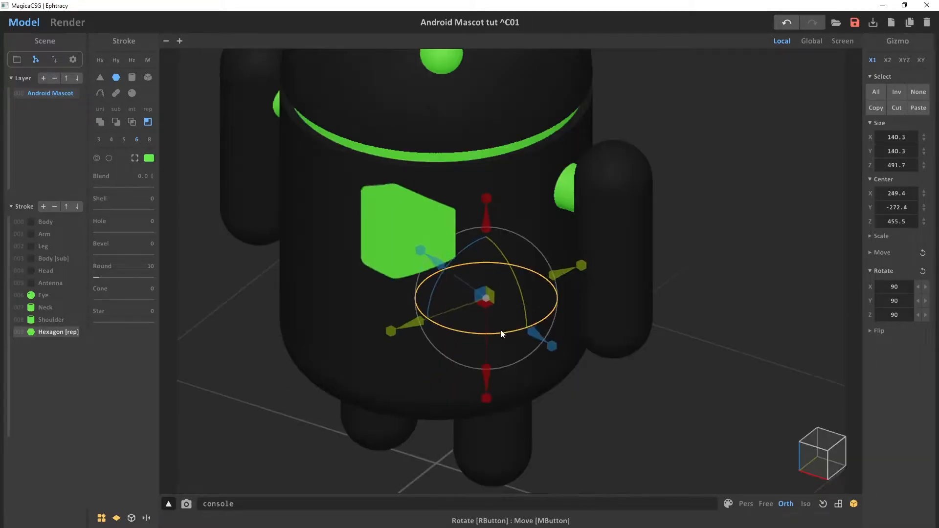
pyautogui.moveTo(501, 330); pyautogui.dragTo(438, 328)
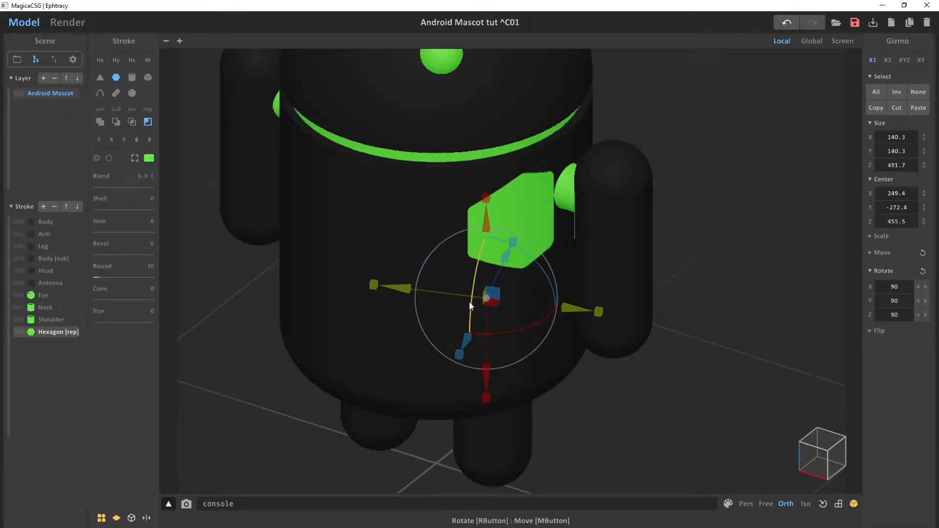
pyautogui.moveTo(490, 297); pyautogui.dragTo(293, 274)
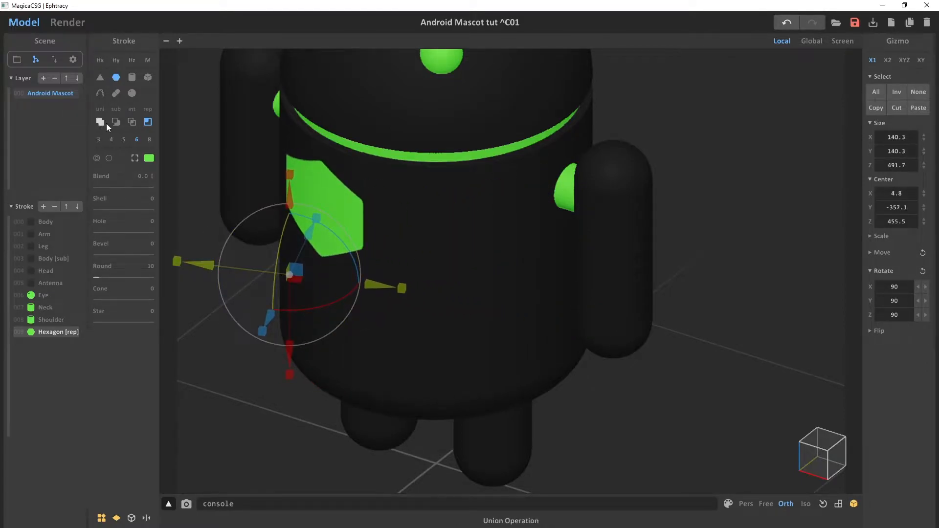
# Step: Switch the Hexagon to Union and shift it freehand around the front of the body in a top view
pyautogui.click(106, 123)
pyautogui.moveTo(327, 200); pyautogui.dragTo(482, 309, button='right')
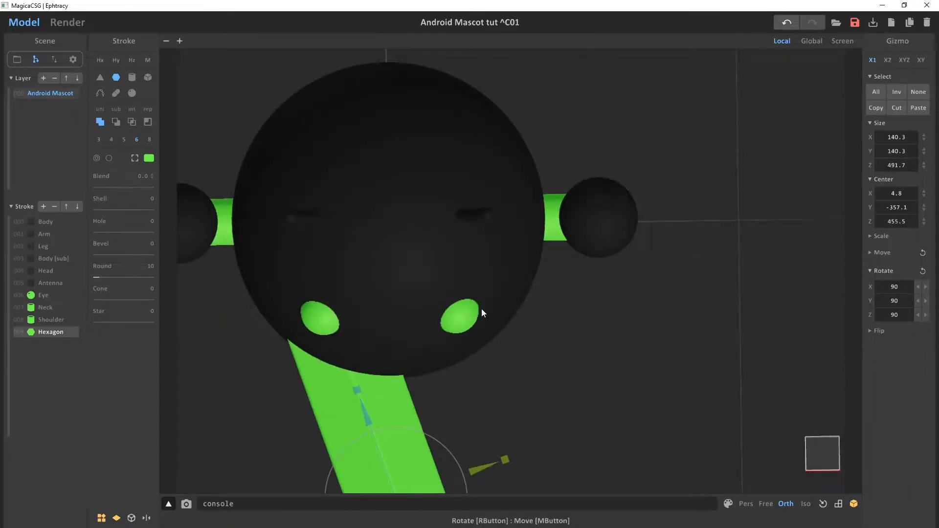
pyautogui.moveTo(442, 418); pyautogui.dragTo(467, 311, button='middle')
pyautogui.scroll(-3, 466, 312)
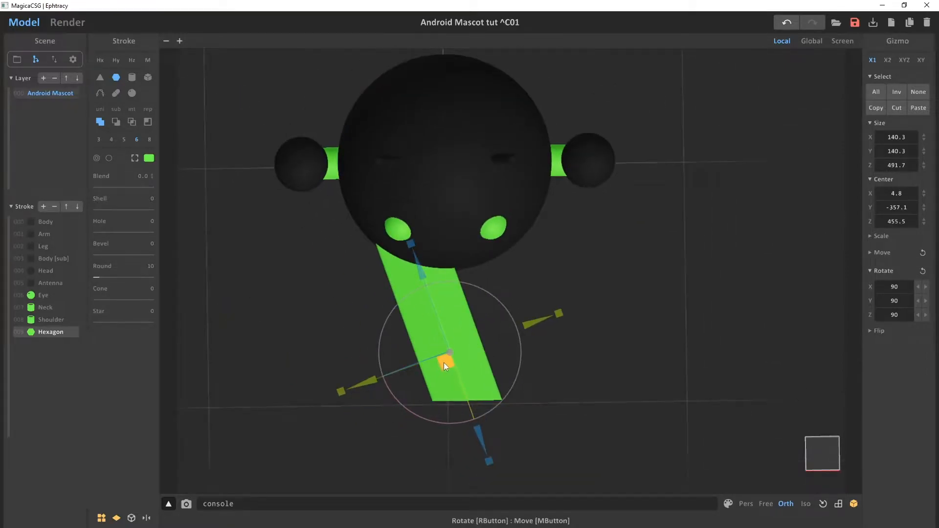
pyautogui.moveTo(443, 362); pyautogui.dragTo(405, 323)
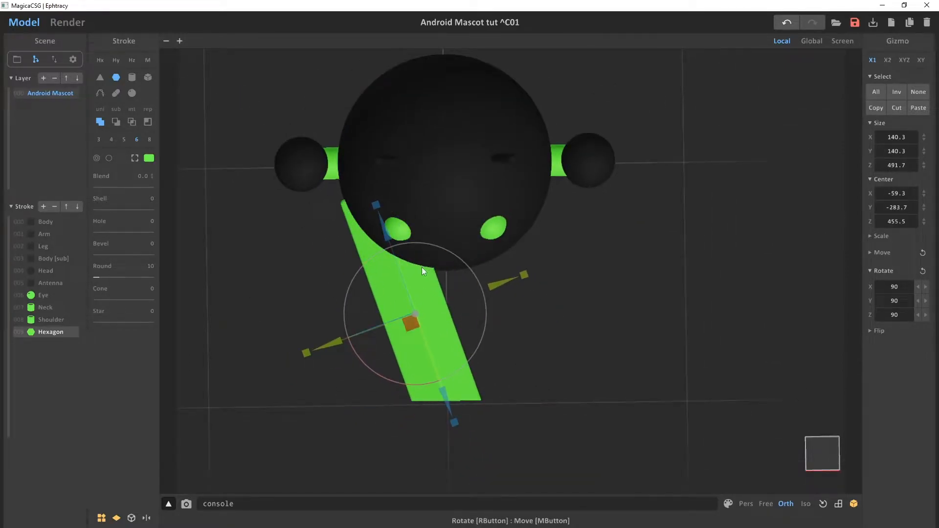
pyautogui.moveTo(415, 315); pyautogui.dragTo(474, 284)
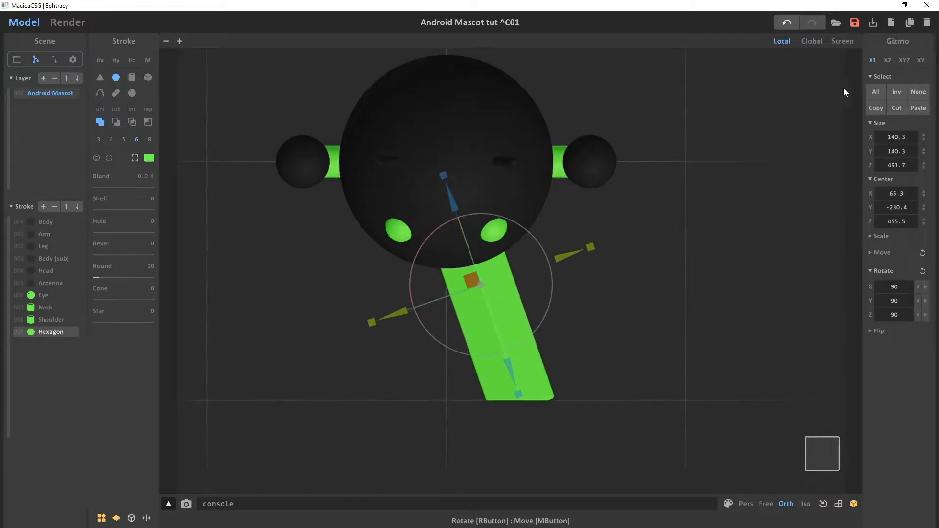
# Step: Set the Hexagon's center X and Y to 0 and set its operation to Replace
pyautogui.click(883, 192)
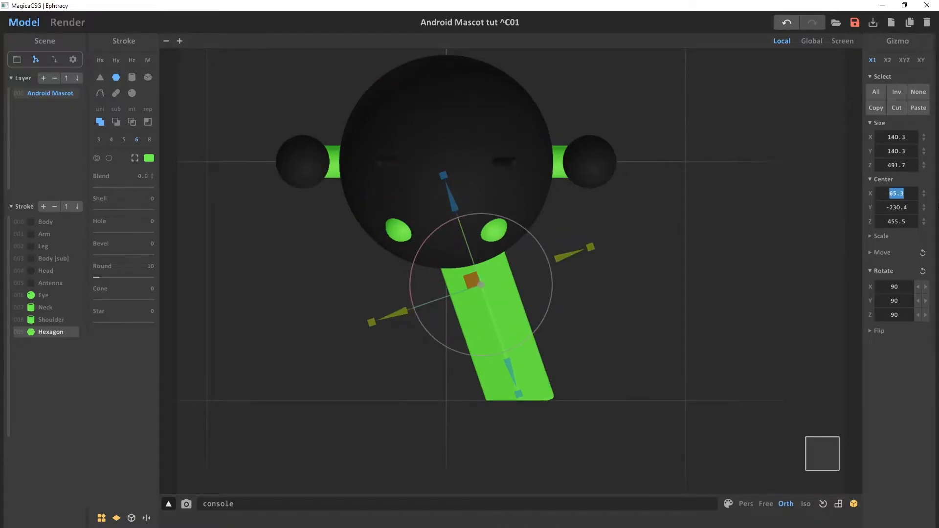
pyautogui.write('0')
pyautogui.press('Tab')
pyautogui.write('0')
pyautogui.press('Return')
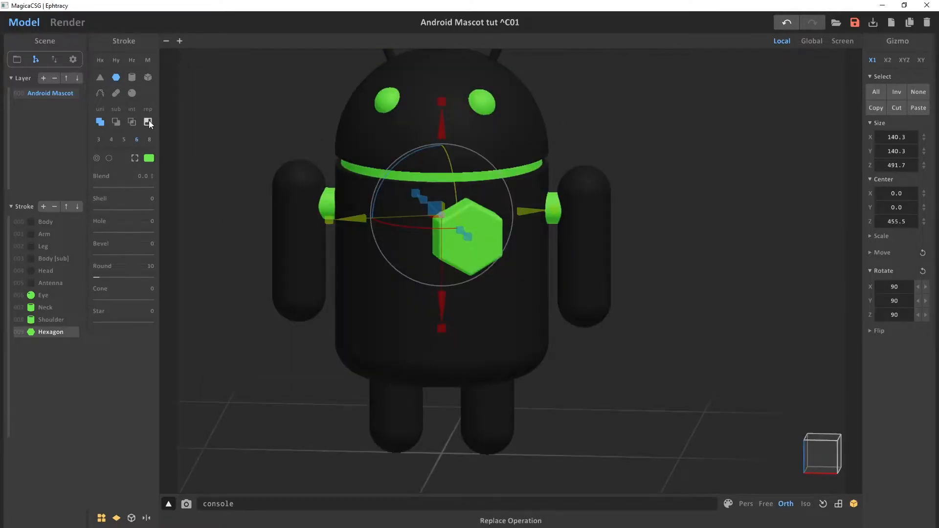
pyautogui.click(149, 122)
pyautogui.moveTo(440, 303)
pyautogui.mouseDown(button='right')
pyautogui.moveTo(477, 295)
pyautogui.moveTo(436, 228)
pyautogui.mouseUp(button='right')
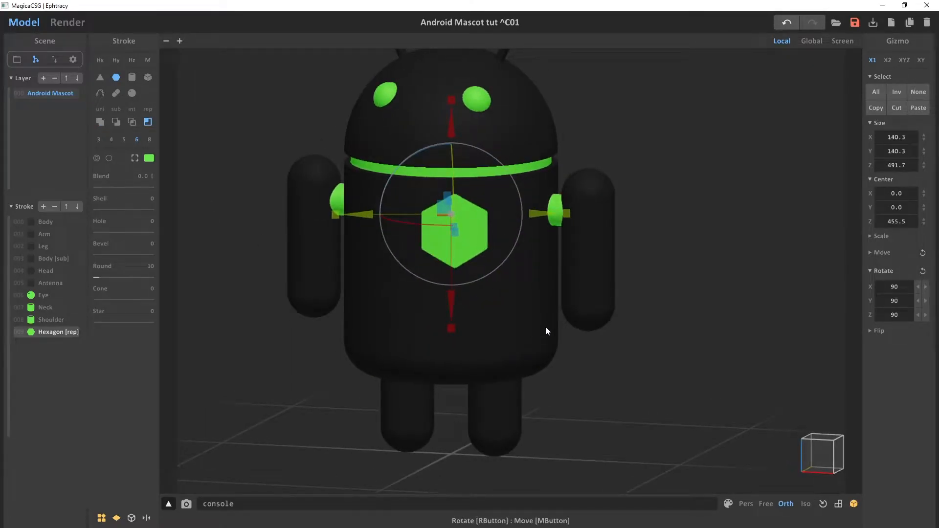
# Step: Rotate the Hexagon around the body's vertical axis and lower its center to about Z 306
pyautogui.moveTo(400, 230); pyautogui.dragTo(303, 269)
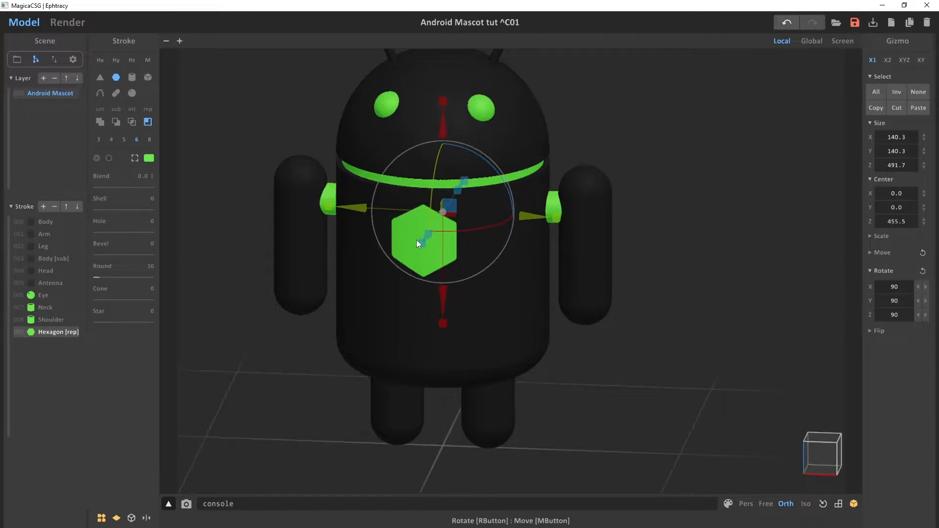
pyautogui.moveTo(447, 231); pyautogui.dragTo(502, 237)
pyautogui.moveTo(448, 158); pyautogui.dragTo(447, 212)
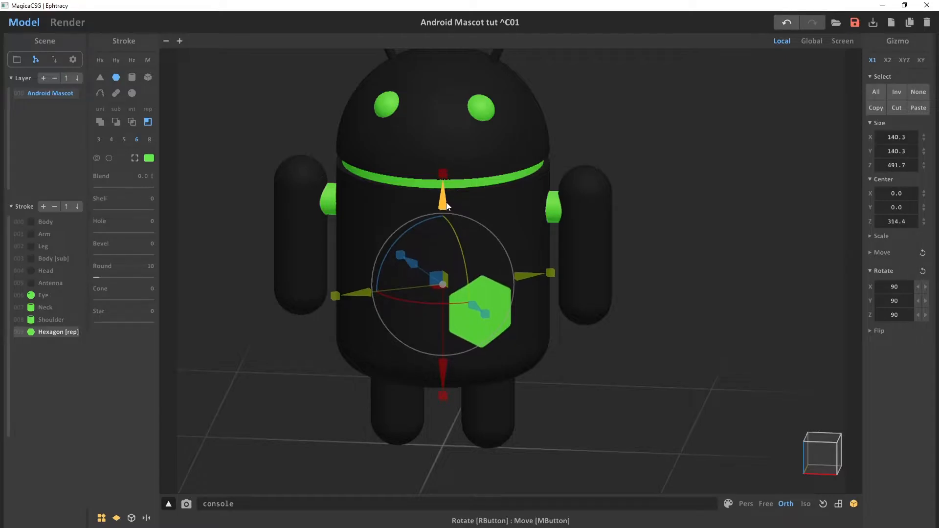
pyautogui.moveTo(626, 386); pyautogui.dragTo(640, 391, button='right')
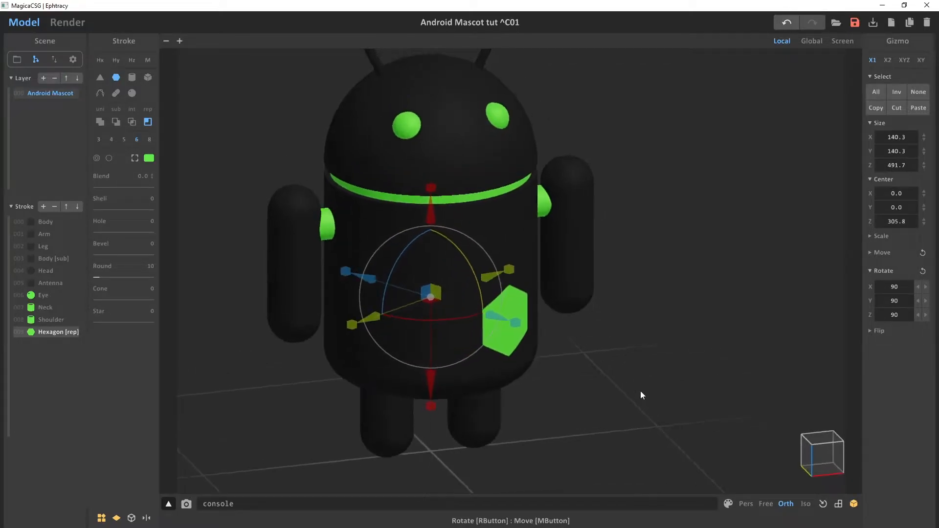
# Step: Turn the Hexagon sideways as a Union, shorten both ends to a Z size of about 424 in X2 mode, and restore Replace
pyautogui.click(100, 121)
pyautogui.moveTo(450, 298); pyautogui.dragTo(492, 309, button='right')
pyautogui.moveTo(492, 305); pyautogui.dragTo(498, 303)
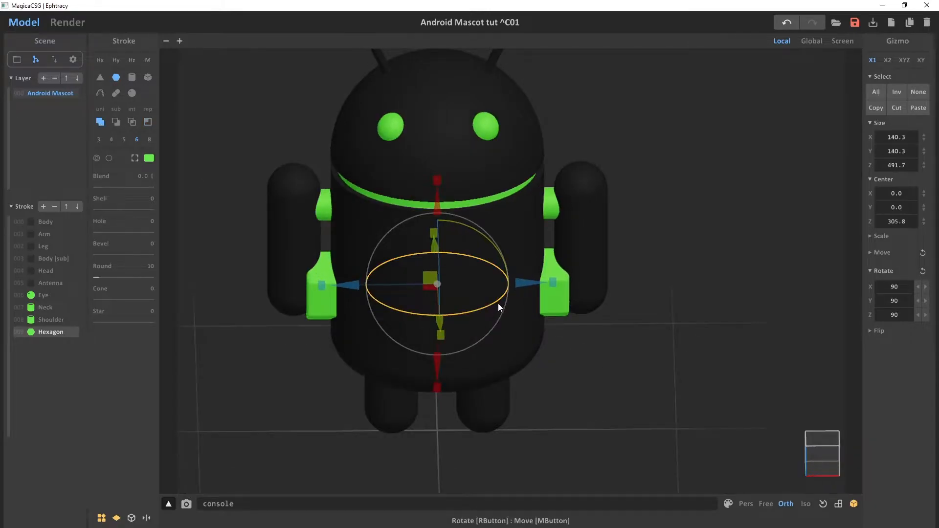
pyautogui.moveTo(553, 283); pyautogui.dragTo(535, 280)
pyautogui.click(147, 122)
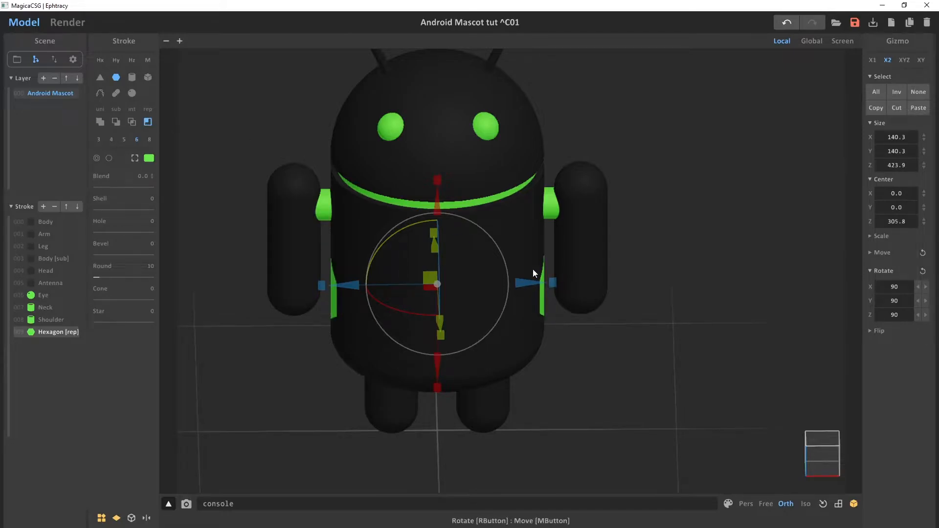
# Step: Rotate the Hexagon about its vertical axis to bring the green patch to the torso's lower front
pyautogui.moveTo(397, 309); pyautogui.dragTo(306, 343)
pyautogui.moveTo(306, 343)
pyautogui.mouseDown(button='right')
pyautogui.moveTo(441, 310)
pyautogui.moveTo(464, 319)
pyautogui.moveTo(338, 319)
pyautogui.moveTo(270, 344)
pyautogui.moveTo(307, 338)
pyautogui.moveTo(343, 352)
pyautogui.moveTo(367, 334)
pyautogui.moveTo(434, 330)
pyautogui.moveTo(348, 327)
pyautogui.moveTo(320, 346)
pyautogui.moveTo(380, 336)
pyautogui.moveTo(289, 342)
pyautogui.moveTo(319, 346)
pyautogui.mouseUp(button='right')
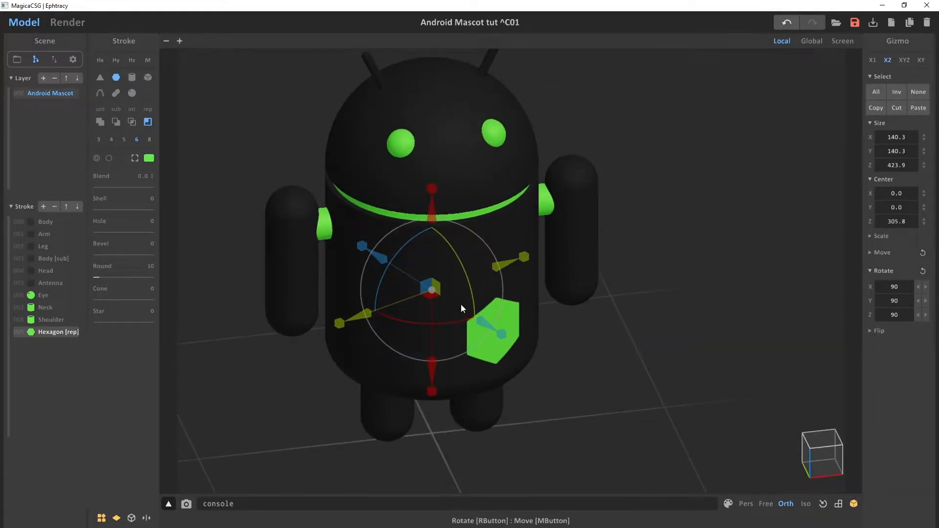
pyautogui.moveTo(522, 348); pyautogui.dragTo(478, 251, button='right')
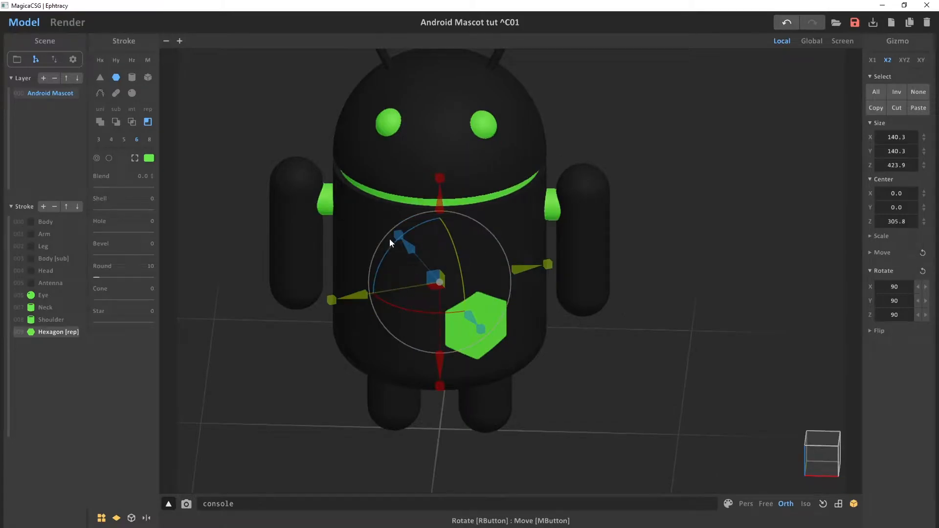
pyautogui.moveTo(452, 312); pyautogui.dragTo(506, 300, button='right')
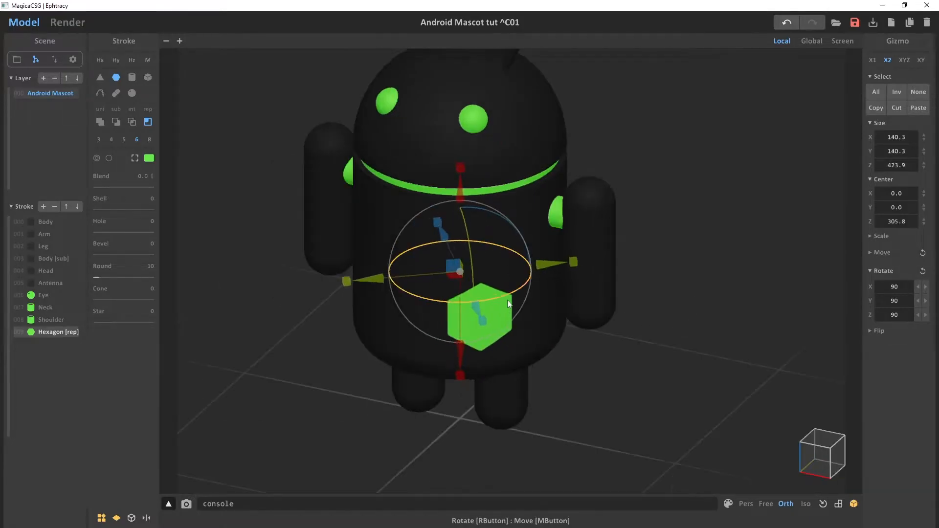
# Step: Duplicate the green Hexagon, scale the copy down, and rotate it into place beside the original on the torso's front
pyautogui.moveTo(560, 411); pyautogui.dragTo(530, 389, button='right')
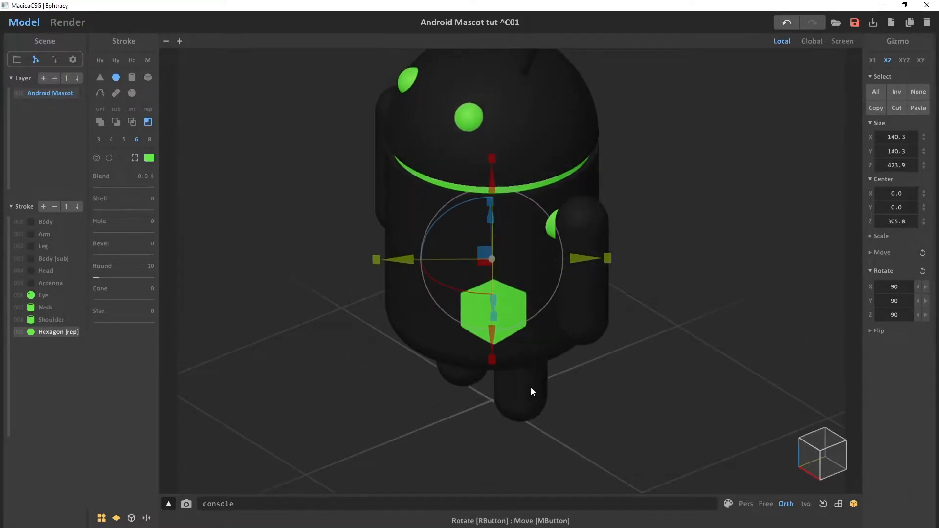
pyautogui.moveTo(623, 352); pyautogui.dragTo(646, 389, button='right')
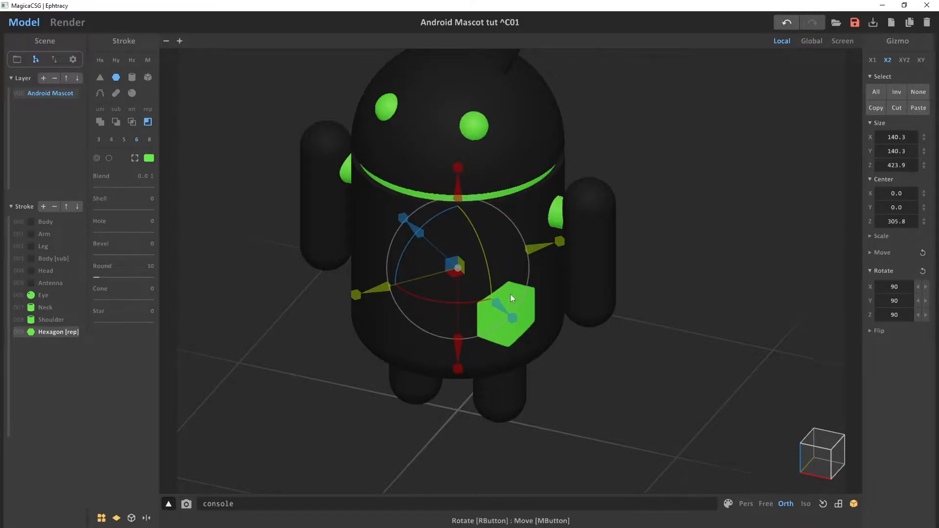
pyautogui.keyDown('shift'); pyautogui.moveTo(509, 294); pyautogui.dragTo(449, 195); pyautogui.keyUp('shift')
pyautogui.keyDown('ctrl'); pyautogui.moveTo(458, 146); pyautogui.dragTo(457, 165); pyautogui.keyUp('ctrl')
pyautogui.moveTo(412, 242); pyautogui.dragTo(419, 245)
pyautogui.moveTo(440, 283); pyautogui.dragTo(421, 259, button='right')
pyautogui.moveTo(423, 260); pyautogui.dragTo(416, 258)
# Step: Add further scaled-down Hexagon copies around the emblem, ending with one 56.2 wide in X and Y at center Z 236.6
pyautogui.keyDown('shift'); pyautogui.moveTo(447, 158); pyautogui.dragTo(448, 203); pyautogui.keyUp('shift')
pyautogui.moveTo(440, 307); pyautogui.dragTo(413, 301)
pyautogui.keyDown('ctrl'); pyautogui.moveTo(448, 222); pyautogui.dragTo(447, 166); pyautogui.keyUp('ctrl')
pyautogui.keyDown('ctrl'); pyautogui.moveTo(447, 165); pyautogui.dragTo(448, 183); pyautogui.keyUp('ctrl')
pyautogui.moveTo(439, 260); pyautogui.dragTo(420, 331)
pyautogui.moveTo(448, 319); pyautogui.dragTo(448, 341)
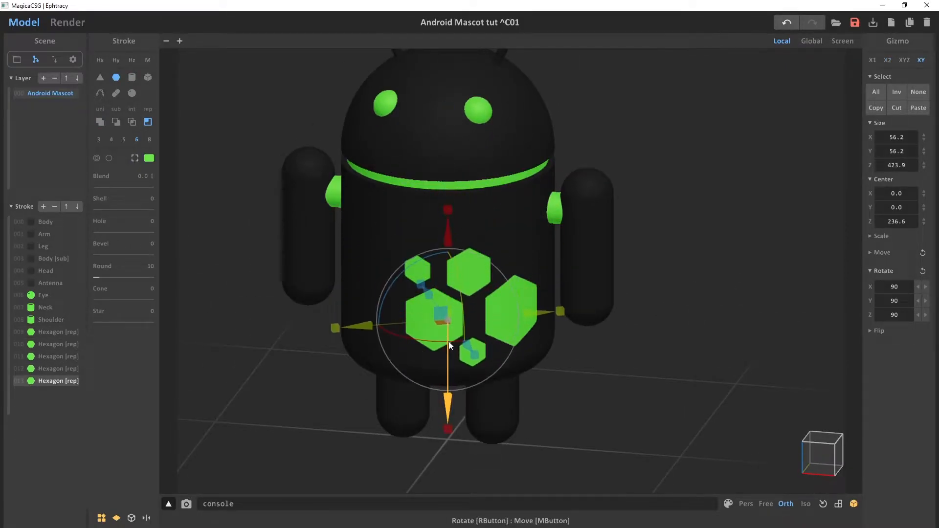
# Step: Paste another copy of a small Hexagon and shift and rotate it to the emblem's upper edge
pyautogui.moveTo(462, 317); pyautogui.dragTo(438, 303, button='right')
pyautogui.click(483, 258)
pyautogui.click(407, 258)
pyautogui.hotkey('ctrl', 'v')
pyautogui.moveTo(462, 160); pyautogui.dragTo(463, 173)
pyautogui.moveTo(367, 252); pyautogui.dragTo(375, 253)
pyautogui.moveTo(408, 294); pyautogui.dragTo(427, 287, button='right')
# Step: Paste two more Hexagons and rotate them around the torso, with the 56.2 wide copy at center Z 397.8
pyautogui.hotkey('ctrl', 'v')
pyautogui.moveTo(427, 274); pyautogui.dragTo(481, 276)
pyautogui.moveTo(499, 210); pyautogui.dragTo(476, 193, button='right')
pyautogui.click(421, 255)
pyautogui.hotkey('ctrl', 'v')
pyautogui.moveTo(457, 251); pyautogui.dragTo(545, 256)
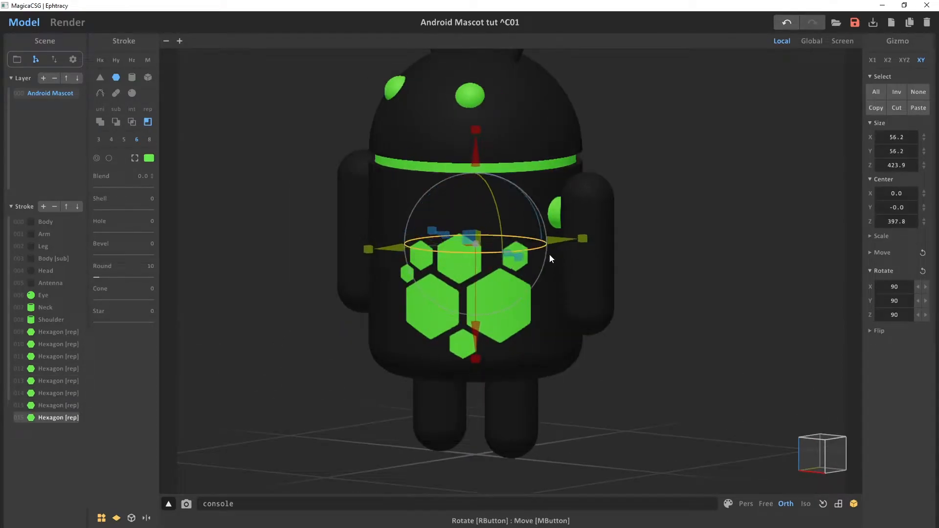
# Step: Select the two small Hexagons together, lower them to center Z 219.6, and rotate them to the emblem's lower left corner
pyautogui.moveTo(464, 161); pyautogui.dragTo(455, 202, button='right')
pyautogui.moveTo(599, 386); pyautogui.dragTo(608, 345, button='right')
pyautogui.click(411, 261)
pyautogui.keyDown('shift'); pyautogui.click(402, 276); pyautogui.keyUp('shift')
pyautogui.moveTo(467, 182); pyautogui.dragTo(466, 240)
pyautogui.moveTo(448, 334); pyautogui.dragTo(457, 335)
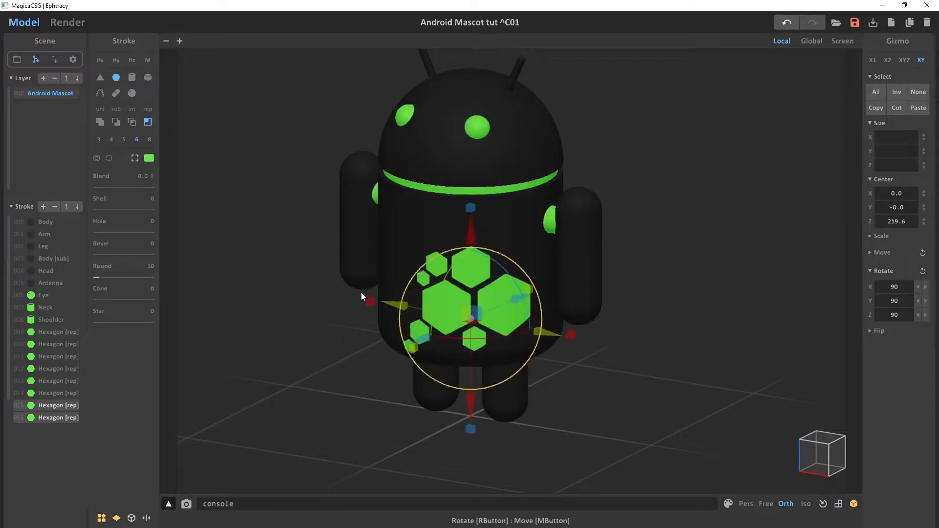
# Step: Paste one more tiny Hexagon and rotate it around the torso to the emblem's upper right
pyautogui.moveTo(459, 386); pyautogui.dragTo(494, 352, button='right')
pyautogui.click(437, 343)
pyautogui.moveTo(494, 234); pyautogui.dragTo(459, 269, button='right')
pyautogui.click(424, 279)
pyautogui.hotkey('ctrl', 'v')
pyautogui.moveTo(447, 257); pyautogui.dragTo(493, 256)
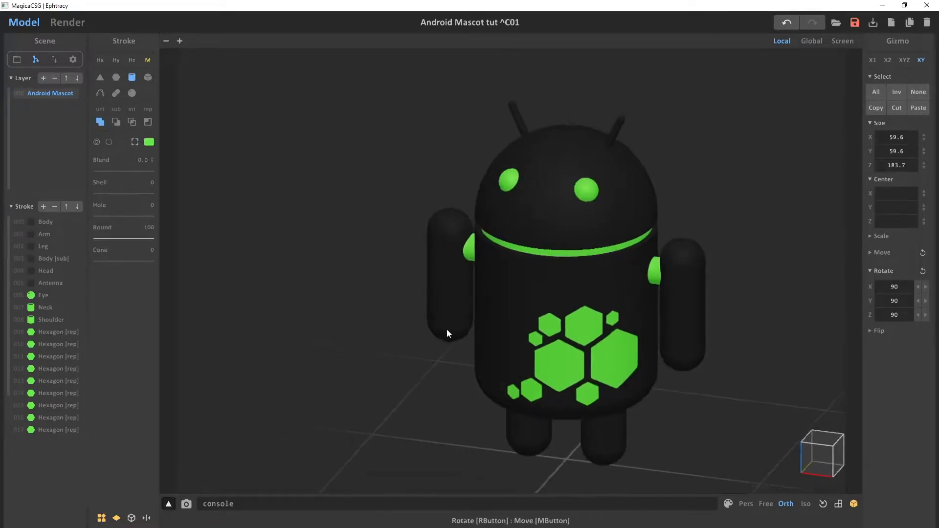
# Step: Set the gizmo to X1 mode and adjust the length of the large Hexagons from one end only
pyautogui.moveTo(447, 328)
pyautogui.mouseDown(button='right')
pyautogui.moveTo(448, 339)
pyautogui.moveTo(415, 333)
pyautogui.moveTo(431, 322)
pyautogui.moveTo(480, 335)
pyautogui.moveTo(650, 318)
pyautogui.mouseUp(button='right')
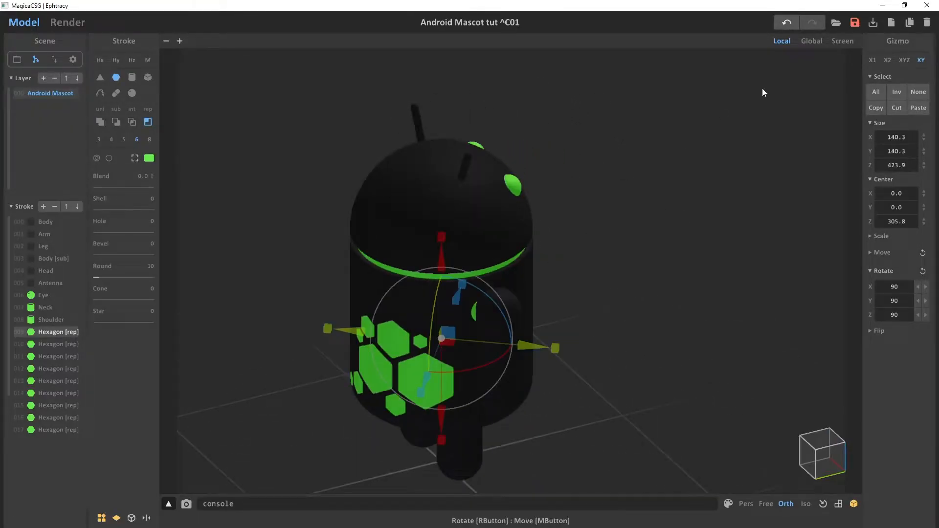
pyautogui.click(872, 64)
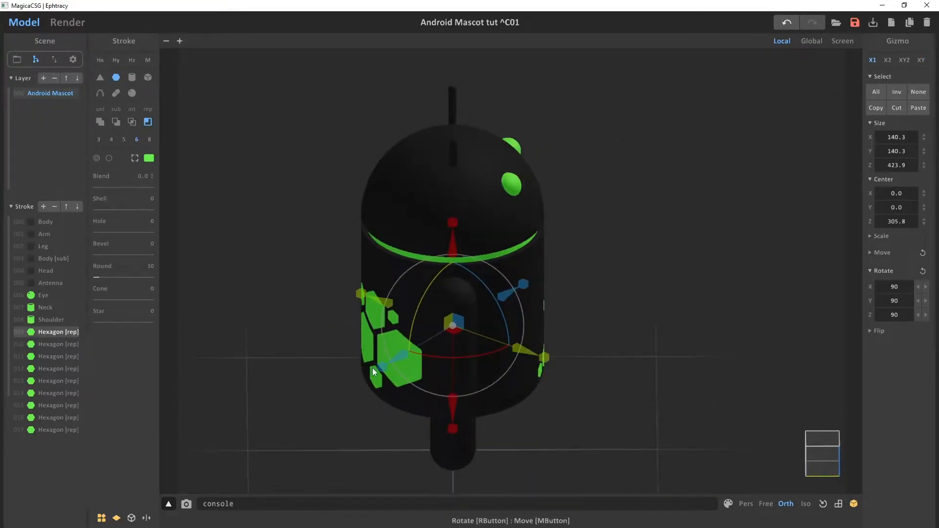
pyautogui.moveTo(381, 368); pyautogui.dragTo(389, 364)
pyautogui.moveTo(380, 365)
pyautogui.mouseDown(button='right')
pyautogui.moveTo(463, 332)
pyautogui.moveTo(517, 359)
pyautogui.mouseUp(button='right')
pyautogui.click(447, 338)
pyautogui.click(470, 363)
pyautogui.moveTo(456, 376)
pyautogui.mouseDown()
pyautogui.moveTo(451, 367)
pyautogui.moveTo(421, 381)
pyautogui.mouseUp()
pyautogui.click(419, 380)
# Step: Adjust the ends of the remaining lower Hexagons along their length and clear the selection
pyautogui.click(414, 426)
pyautogui.moveTo(409, 435)
pyautogui.mouseDown()
pyautogui.moveTo(416, 428)
pyautogui.moveTo(401, 428)
pyautogui.mouseUp()
pyautogui.click(397, 426)
pyautogui.click(470, 431)
pyautogui.moveTo(475, 441); pyautogui.dragTo(472, 432)
pyautogui.click(623, 345)
pyautogui.moveTo(623, 345)
pyautogui.mouseDown(button='right')
pyautogui.moveTo(652, 312)
pyautogui.moveTo(574, 338)
pyautogui.moveTo(461, 337)
pyautogui.moveTo(559, 316)
pyautogui.moveTo(422, 351)
pyautogui.mouseUp(button='right')
pyautogui.moveTo(573, 331); pyautogui.dragTo(377, 346, button='right')
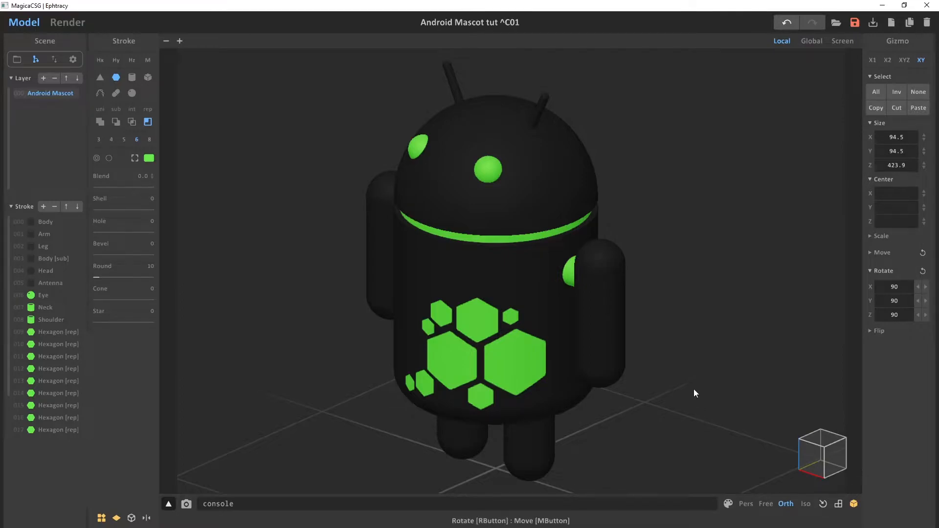
# Step: Compare the mascot from a low angle in perspective and orthographic projection
pyautogui.moveTo(684, 362); pyautogui.dragTo(644, 286, button='right')
pyautogui.moveTo(303, 226); pyautogui.dragTo(649, 273, button='right')
pyautogui.click(745, 503)
pyautogui.moveTo(685, 371); pyautogui.dragTo(618, 253, button='right')
pyautogui.moveTo(704, 416); pyautogui.dragTo(464, 213, button='right')
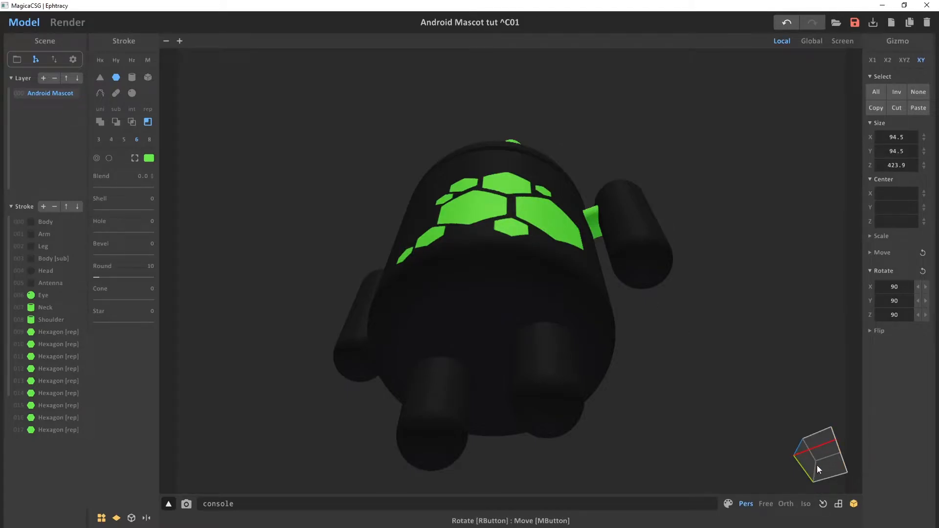
pyautogui.click(786, 504)
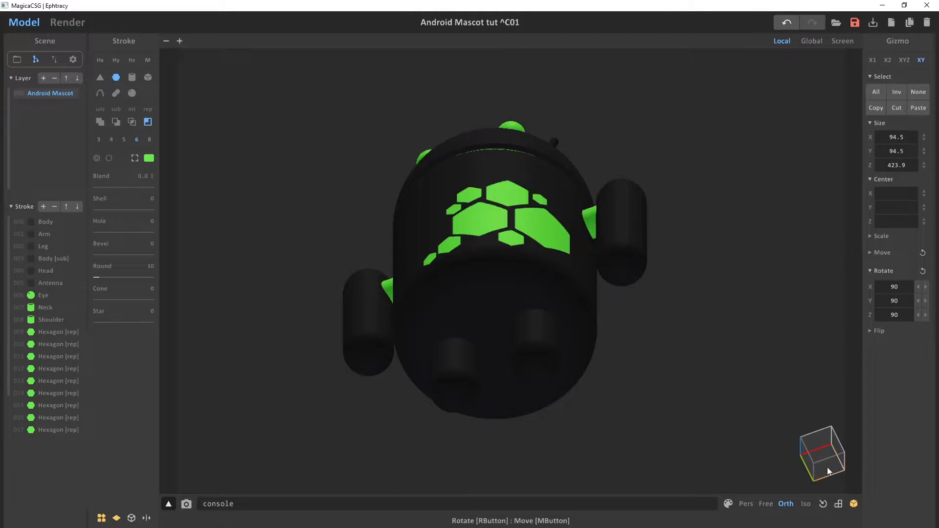
pyautogui.click(747, 504)
pyautogui.moveTo(808, 453); pyautogui.dragTo(805, 414, button='right')
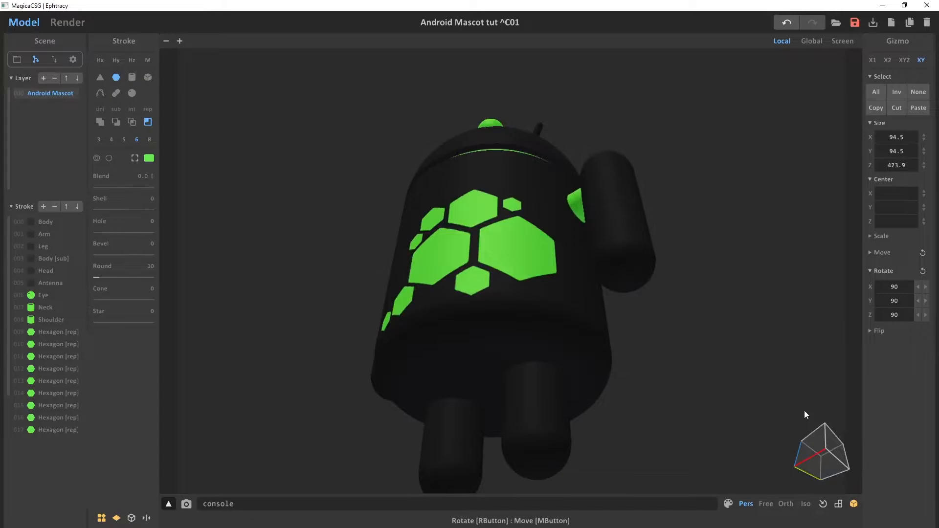
# Step: Compare the mascot's straight front view in orthographic and perspective projection, and examine it from an angle
pyautogui.click(786, 504)
pyautogui.click(813, 440)
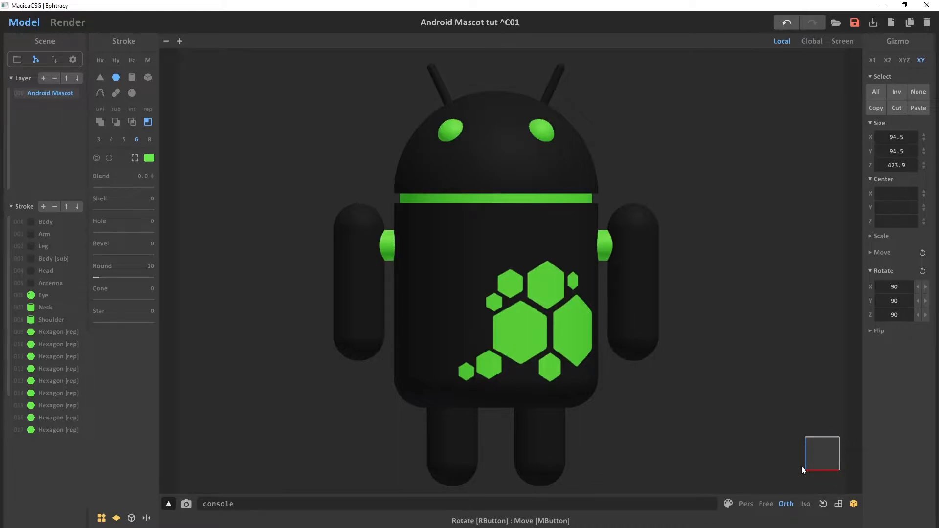
pyautogui.click(746, 504)
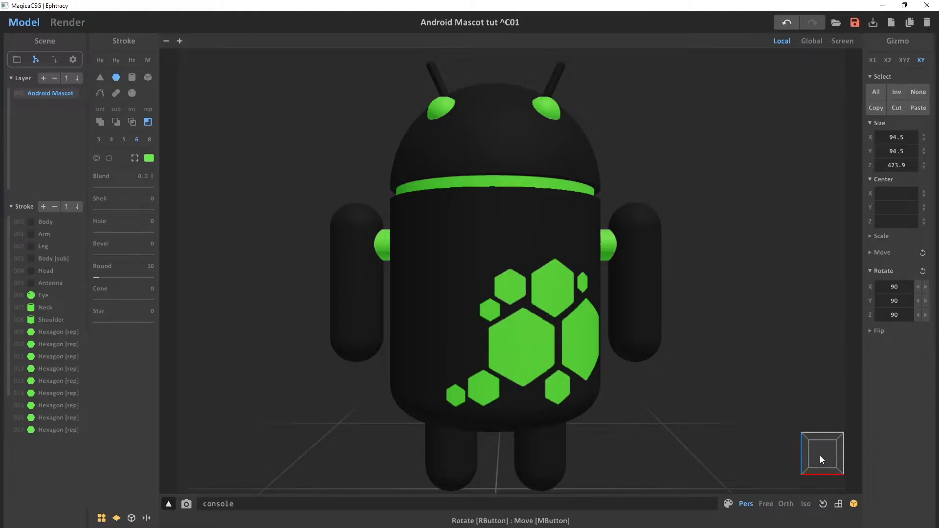
pyautogui.moveTo(815, 455); pyautogui.dragTo(615, 297, button='right')
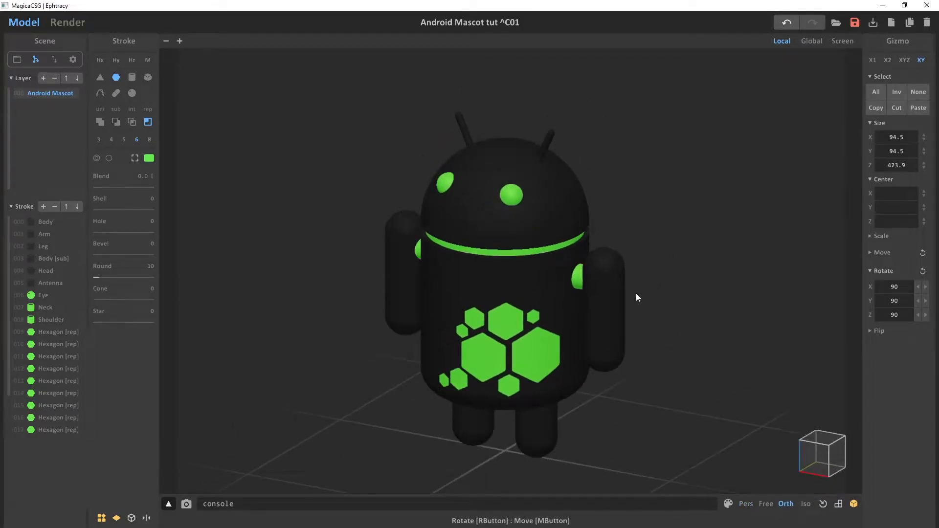
pyautogui.moveTo(636, 297); pyautogui.dragTo(327, 337, button='right')
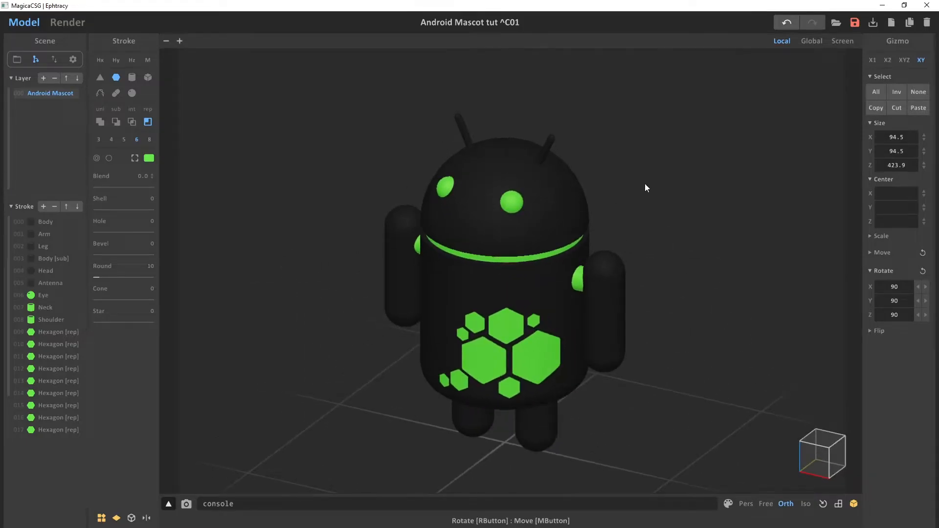
pyautogui.moveTo(669, 249); pyautogui.dragTo(682, 267, button='right')
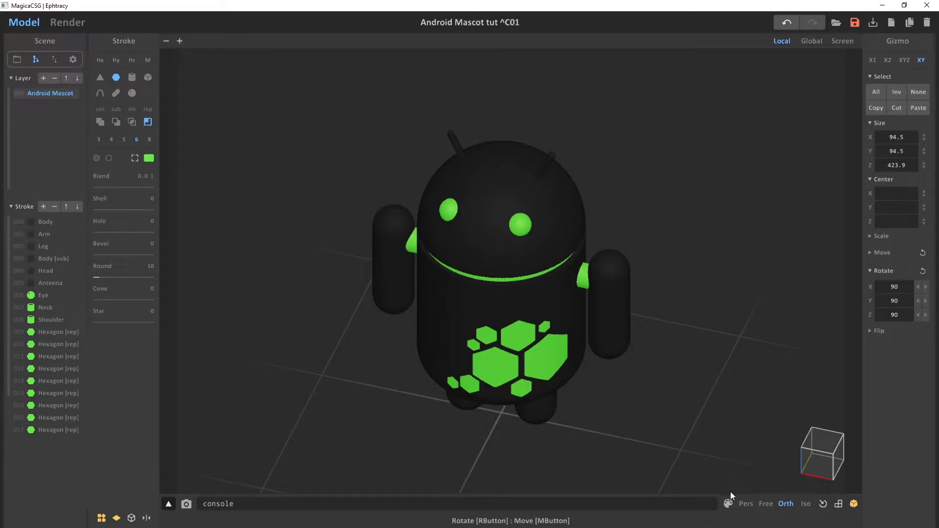
# Step: Examine the mascot's head up close in perspective projection and return to orthographic projection
pyautogui.click(744, 503)
pyautogui.moveTo(650, 335); pyautogui.dragTo(630, 296, button='right')
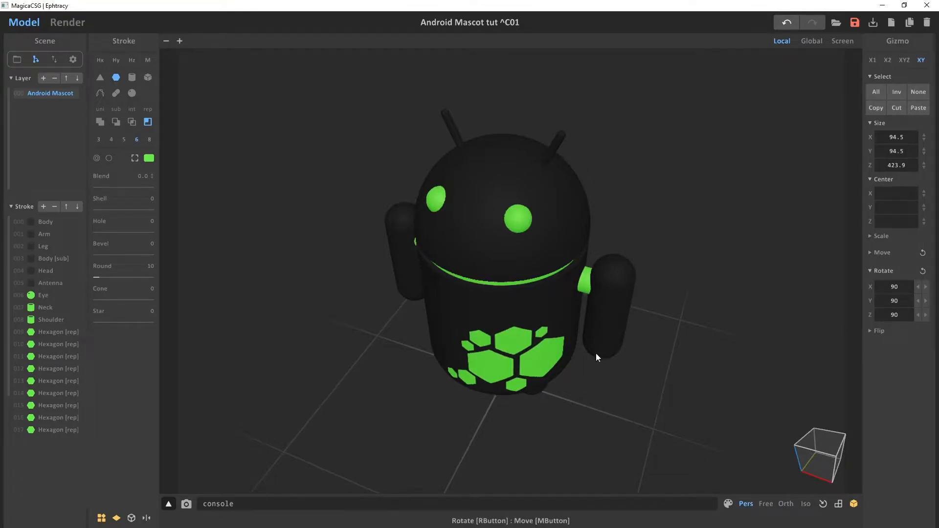
pyautogui.moveTo(634, 369); pyautogui.dragTo(536, 276, button='right')
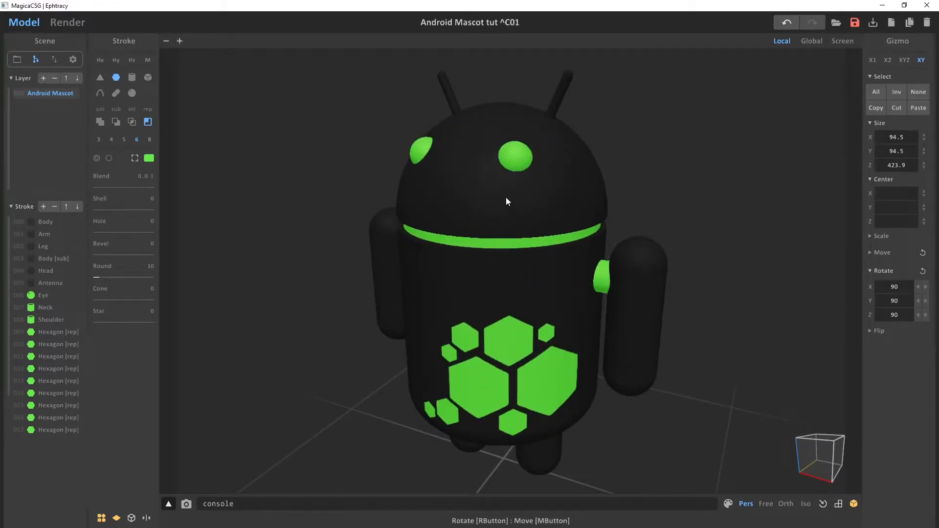
pyautogui.scroll(3, 506, 198)
pyautogui.moveTo(494, 151); pyautogui.dragTo(519, 257, button='middle')
pyautogui.scroll(2, 499, 235)
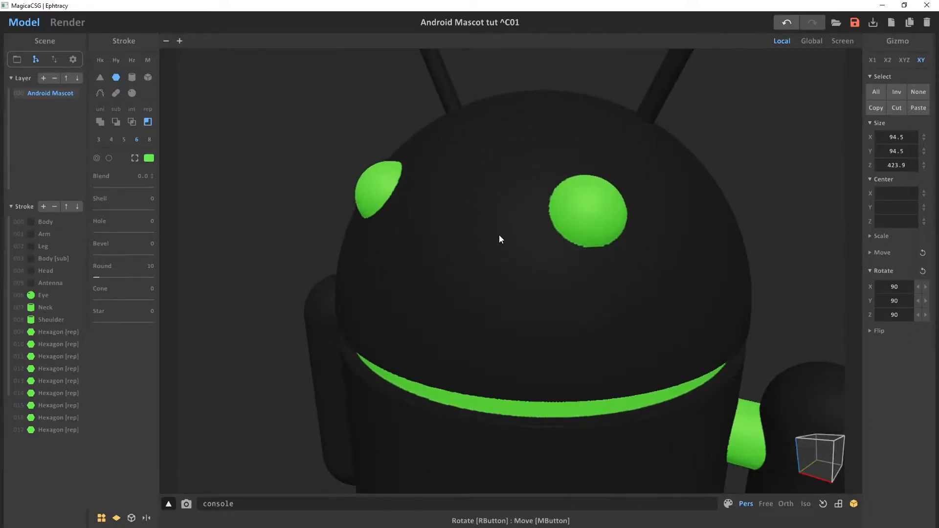
pyautogui.moveTo(523, 198); pyautogui.dragTo(544, 238, button='right')
pyautogui.click(784, 504)
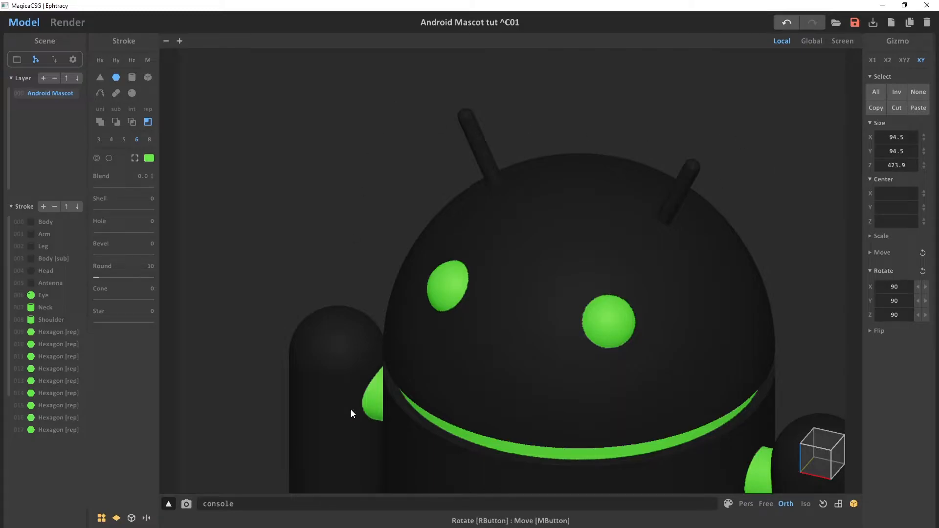
# Step: Frame the whole mascot from a front angle and switch to Render mode
pyautogui.scroll(-4, 524, 312)
pyautogui.moveTo(523, 312); pyautogui.dragTo(524, 255, button='middle')
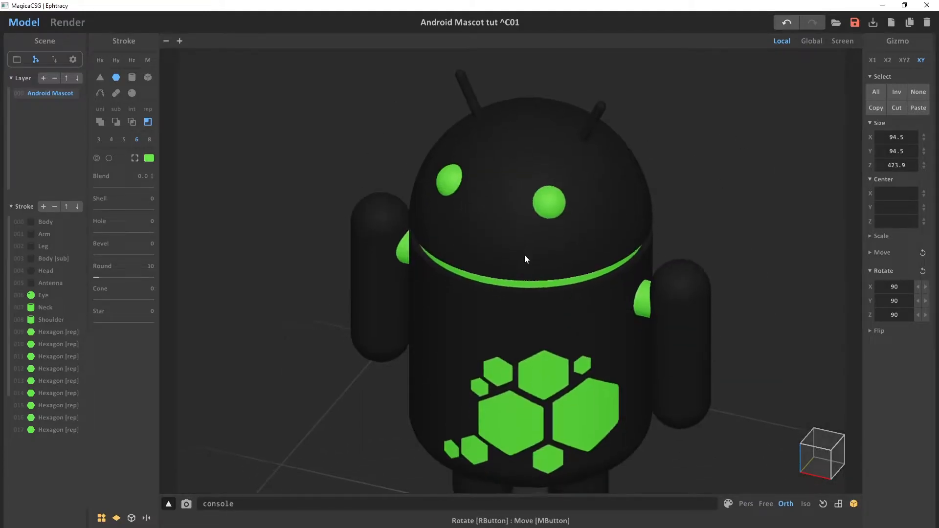
pyautogui.scroll(-2, 524, 254)
pyautogui.moveTo(702, 397); pyautogui.dragTo(703, 302, button='right')
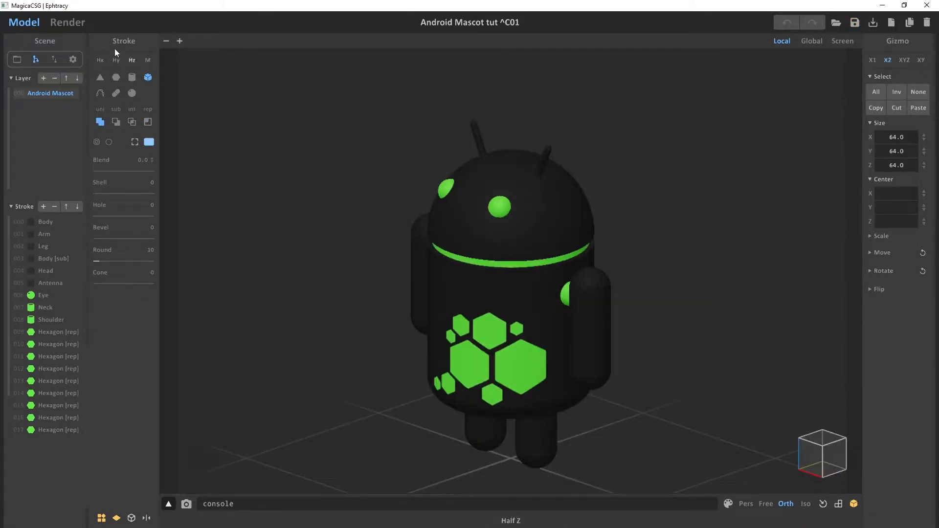
pyautogui.click(61, 24)
pyautogui.moveTo(322, 228)
pyautogui.mouseDown(button='right')
pyautogui.moveTo(339, 206)
pyautogui.moveTo(336, 222)
pyautogui.mouseUp(button='right')
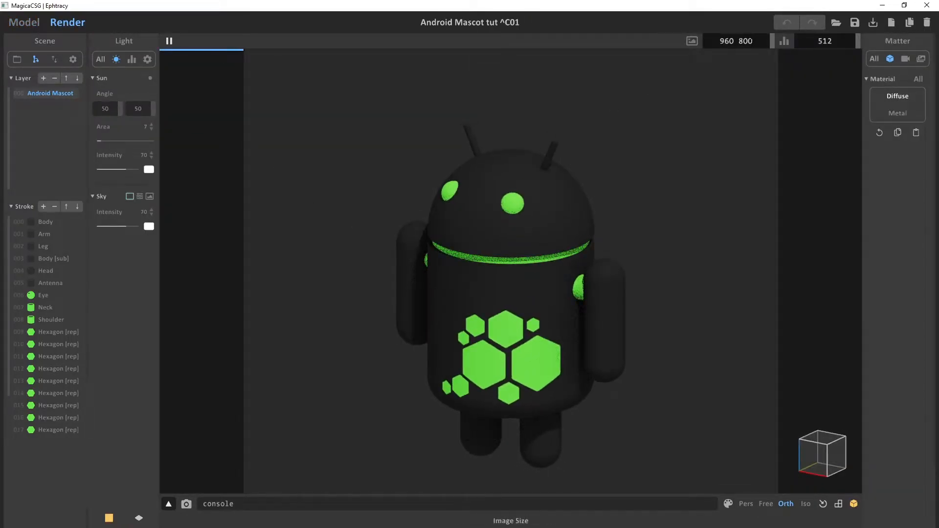
# Step: Enter a render image size of 1920 × 1080 and replace it with a square 800 × 800
pyautogui.click(736, 40)
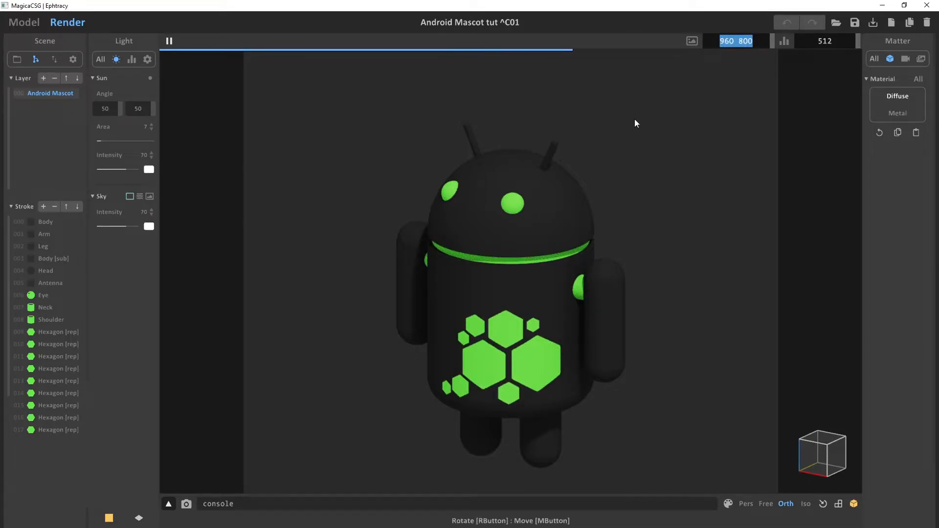
pyautogui.write('1920 1080')
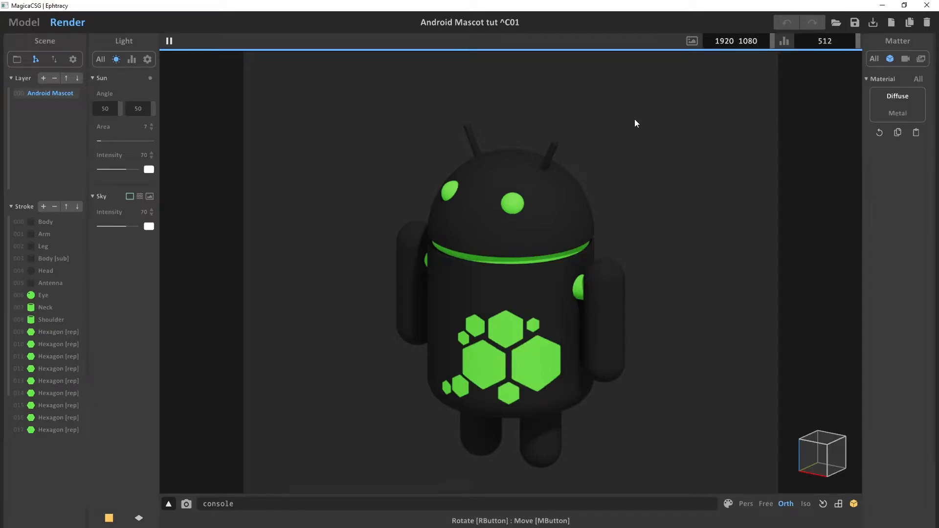
pyautogui.press('Return')
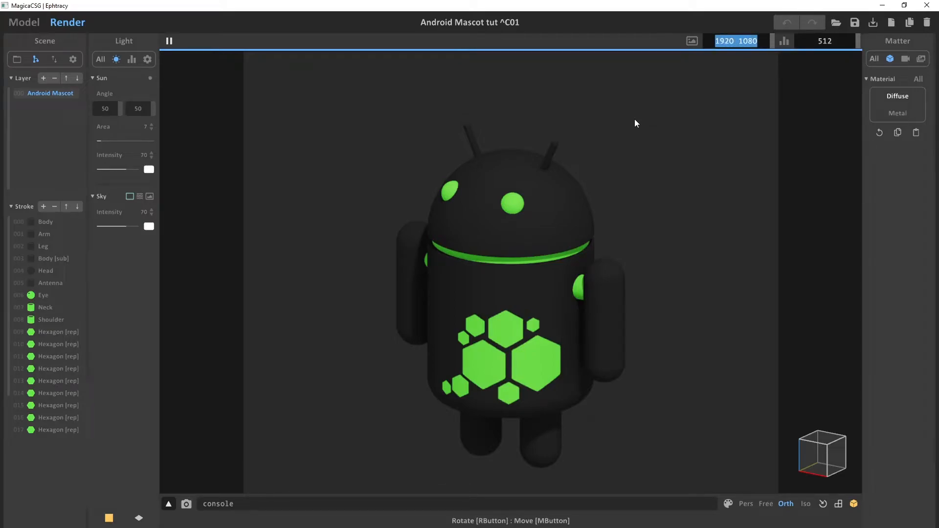
pyautogui.write('800 800')
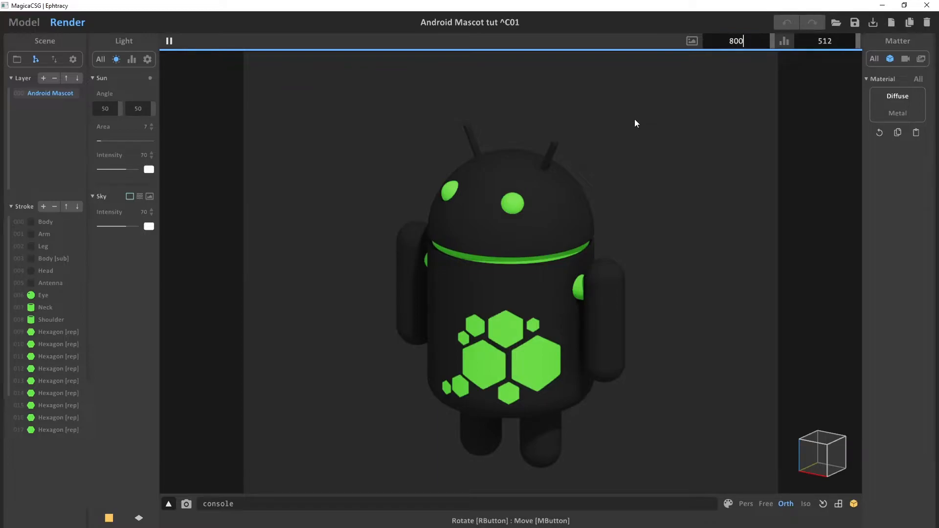
pyautogui.press('Return')
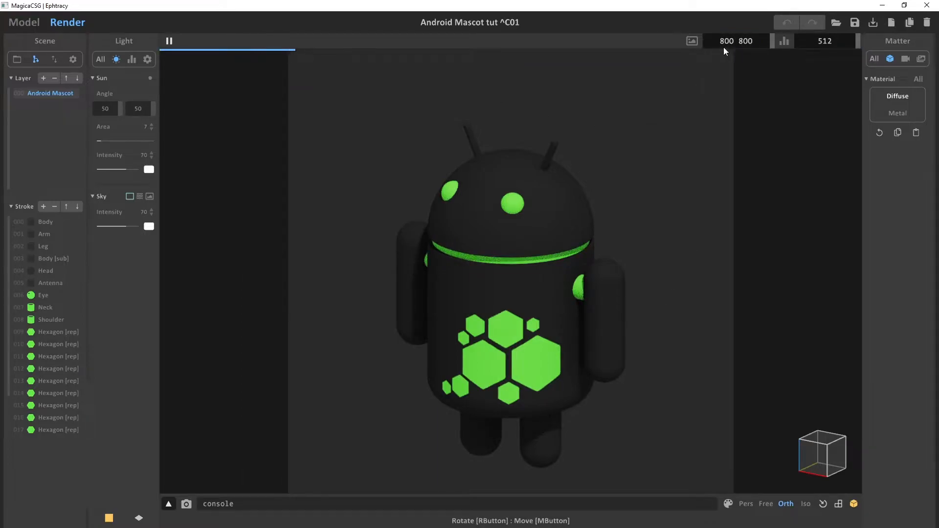
# Step: Set the render image size to 1920 × 1080
pyautogui.moveTo(755, 42); pyautogui.dragTo(581, 48)
pyautogui.write('19')
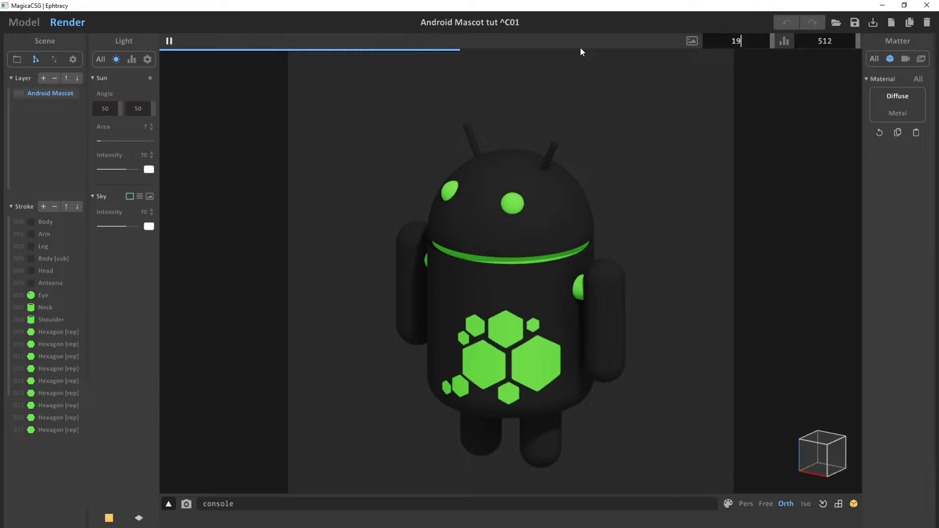
pyautogui.write('20 1080')
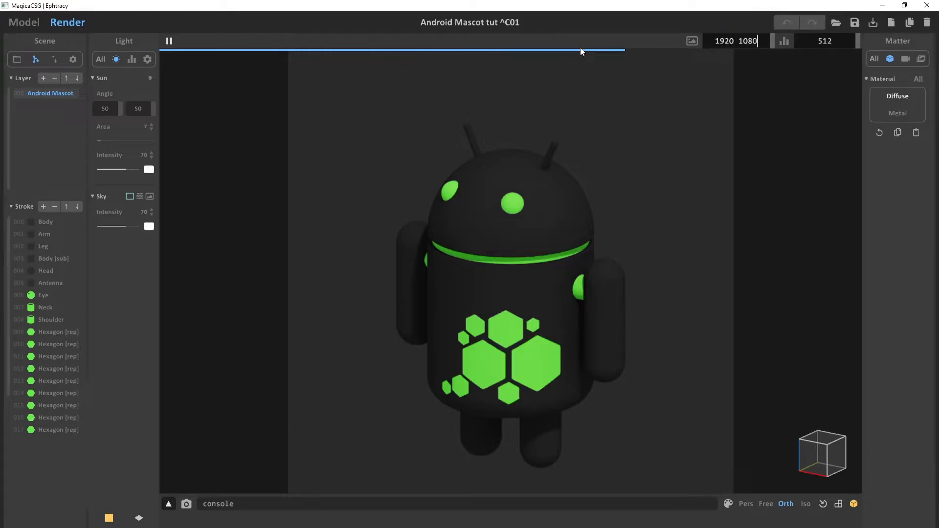
pyautogui.press('Return')
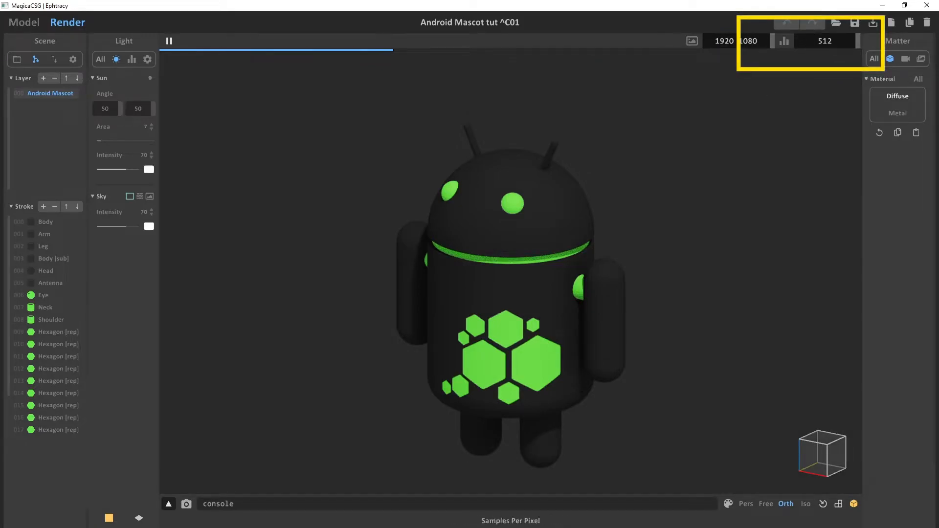
# Step: Set the render's samples per pixel to 1024 and turn on the ground beneath the mascot
pyautogui.moveTo(816, 41); pyautogui.dragTo(832, 41)
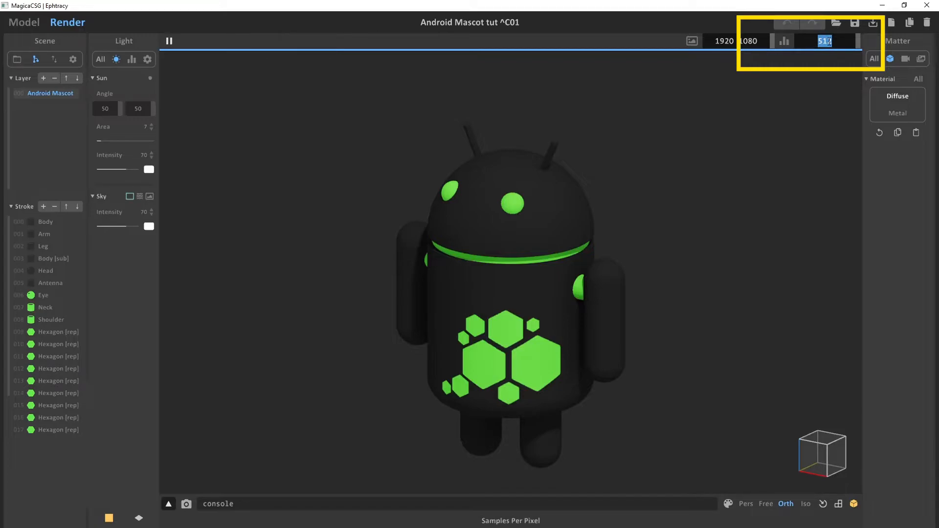
pyautogui.write('1024')
pyautogui.press('Return')
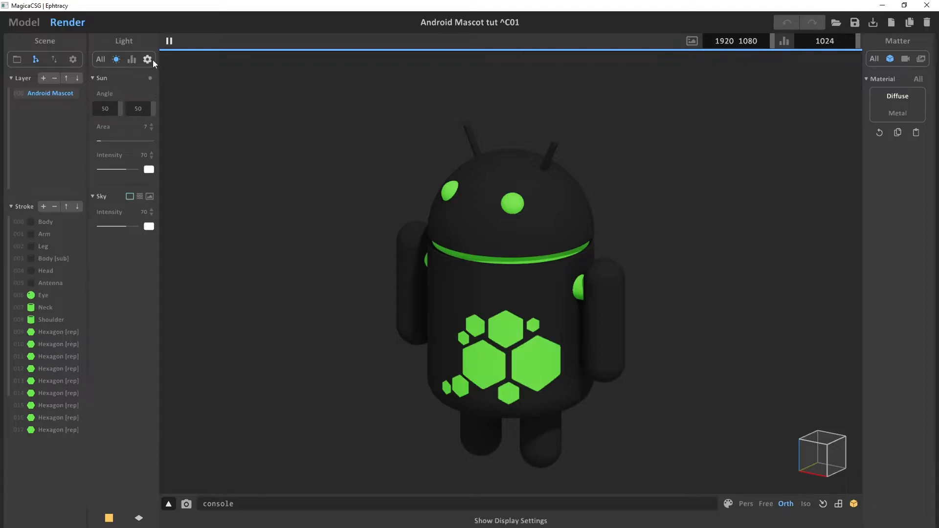
pyautogui.click(139, 518)
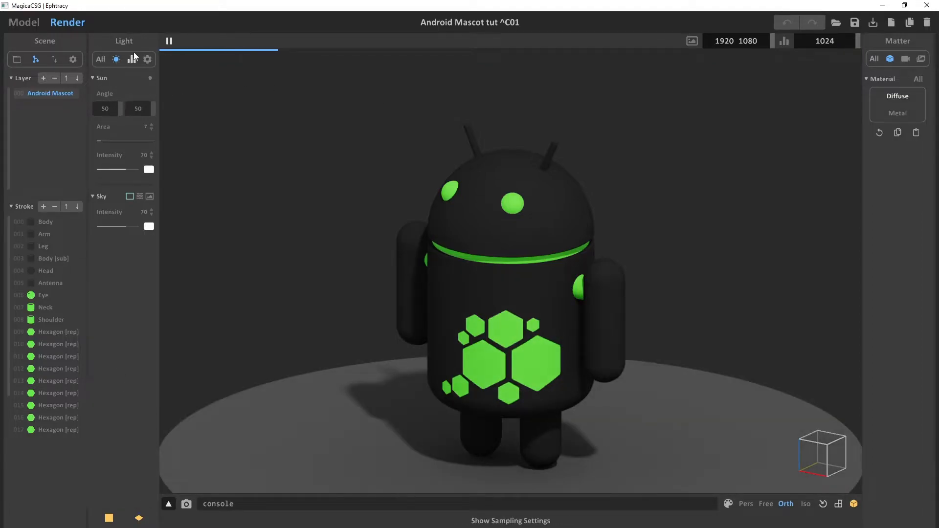
# Step: Set the sun's second angle to 335 and switch the sky to image-based lighting
pyautogui.moveTo(119, 109); pyautogui.dragTo(502, 97)
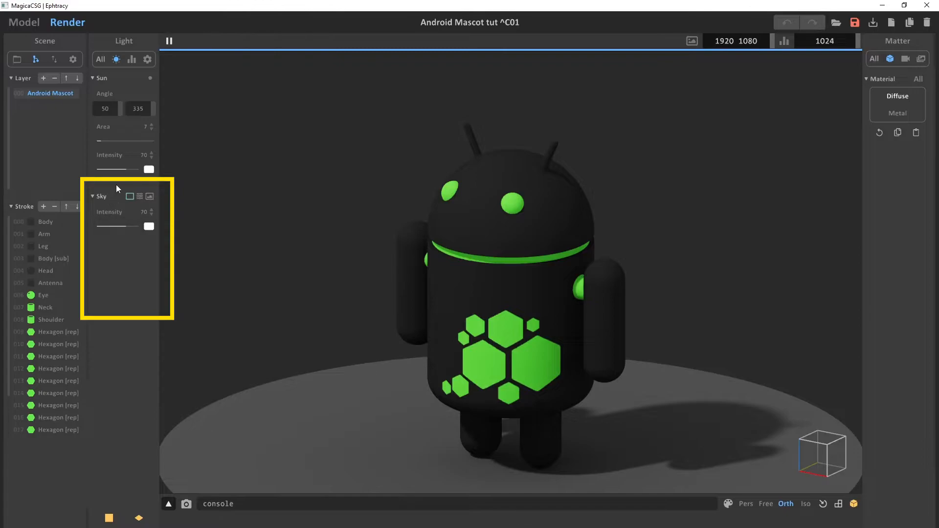
pyautogui.click(149, 196)
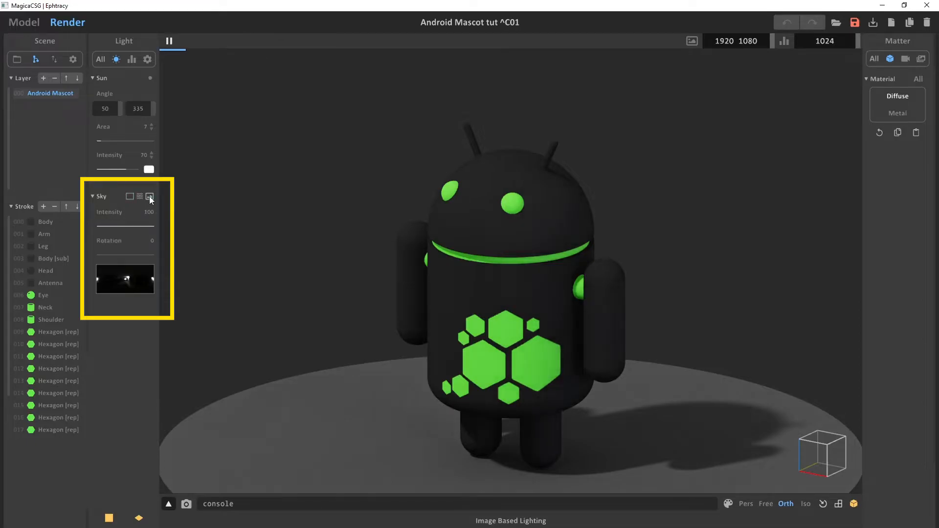
# Step: Switch to the perspective camera and hide the background color so the HDR environment shows behind the mascot
pyautogui.click(746, 504)
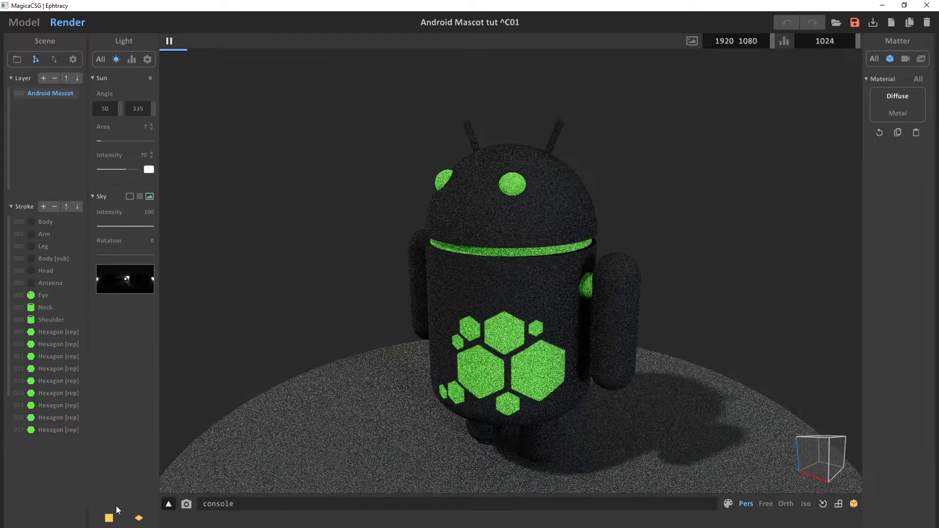
pyautogui.click(108, 519)
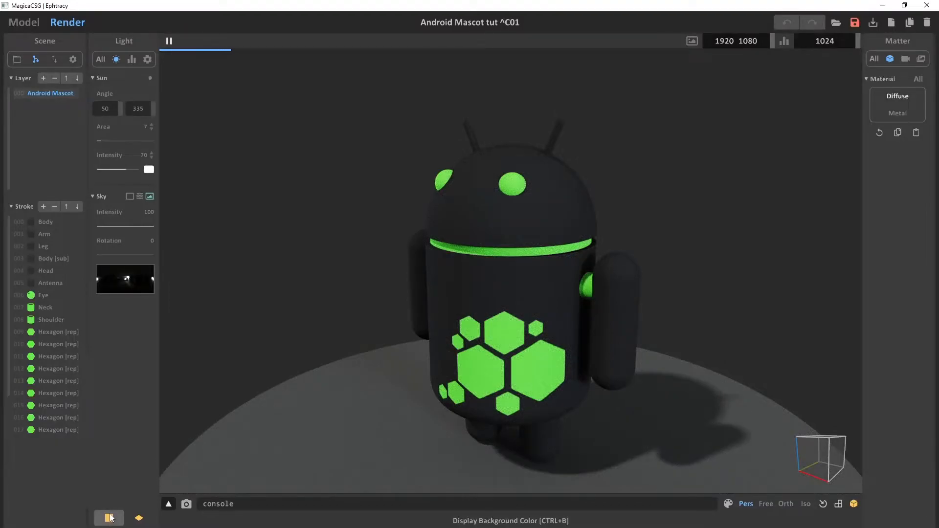
pyautogui.moveTo(388, 289); pyautogui.dragTo(440, 281, button='right')
pyautogui.moveTo(512, 280); pyautogui.dragTo(463, 280, button='right')
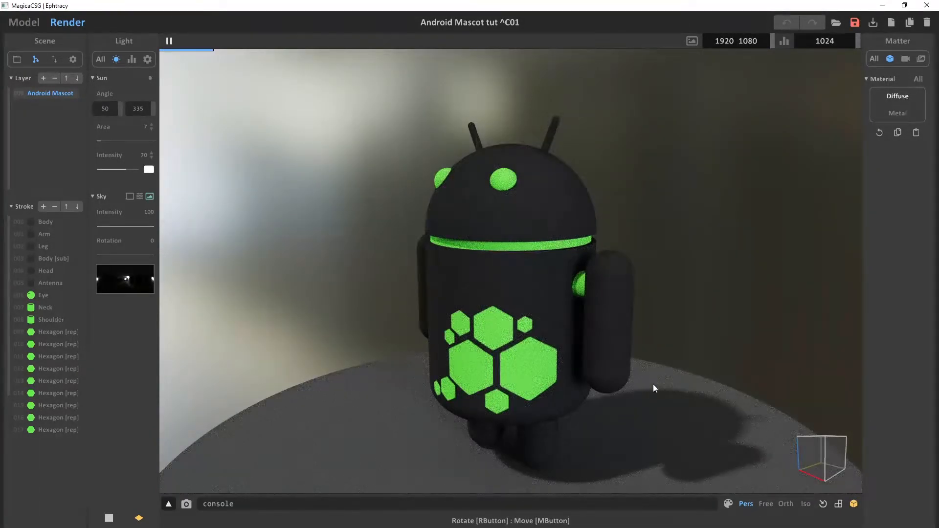
pyautogui.moveTo(467, 436); pyautogui.dragTo(495, 424, button='right')
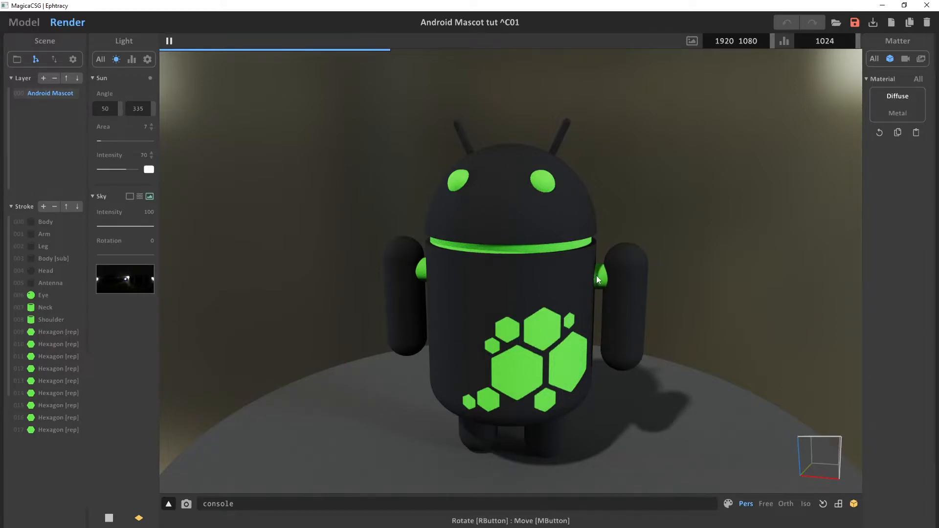
# Step: Load HDR_041_Path_Env.hdr as the sky's environment image
pyautogui.click(129, 282)
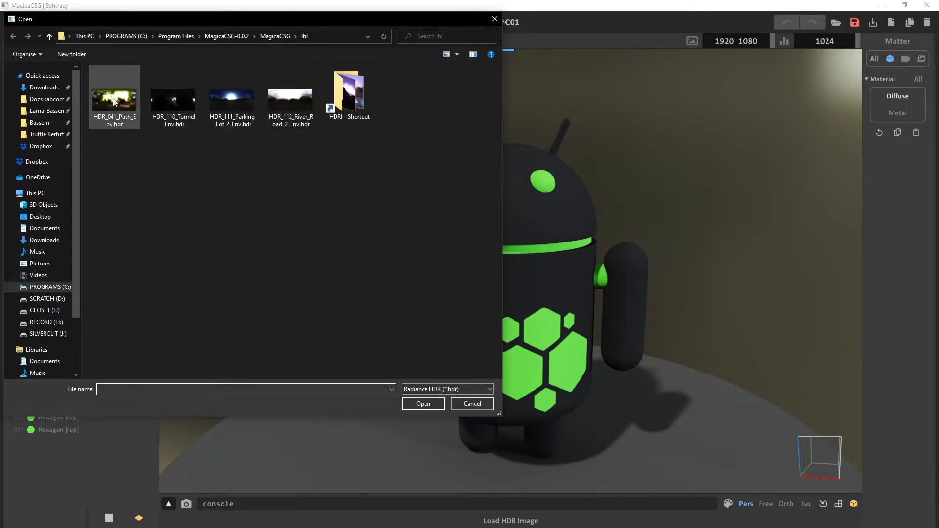
pyautogui.doubleClick(118, 123)
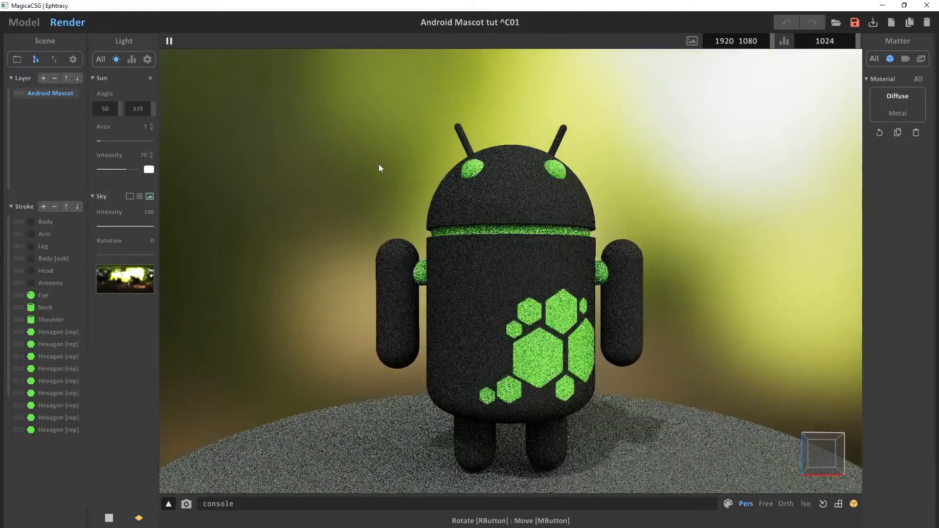
pyautogui.moveTo(378, 163); pyautogui.dragTo(337, 193, button='right')
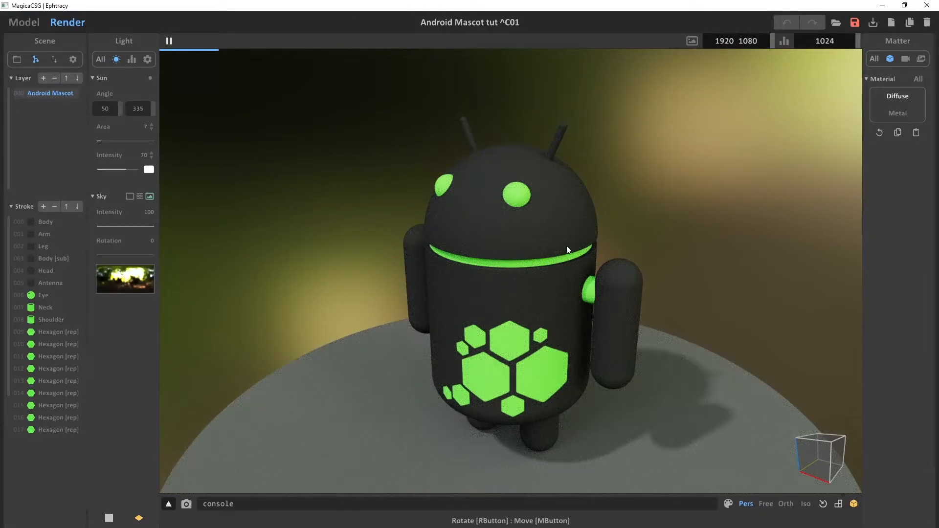
# Step: Compare uniform sky lighting with the image-based sky and examine the lit mascot from several angles
pyautogui.click(131, 196)
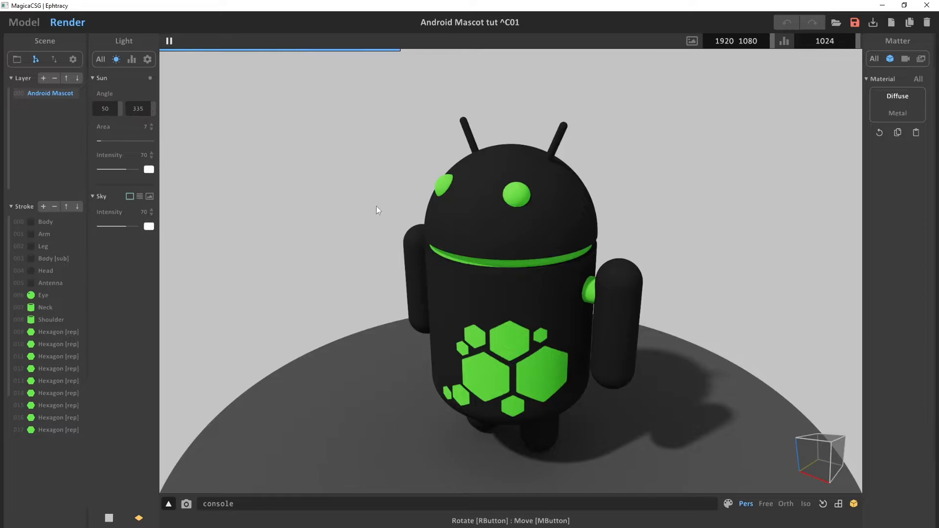
pyautogui.click(149, 196)
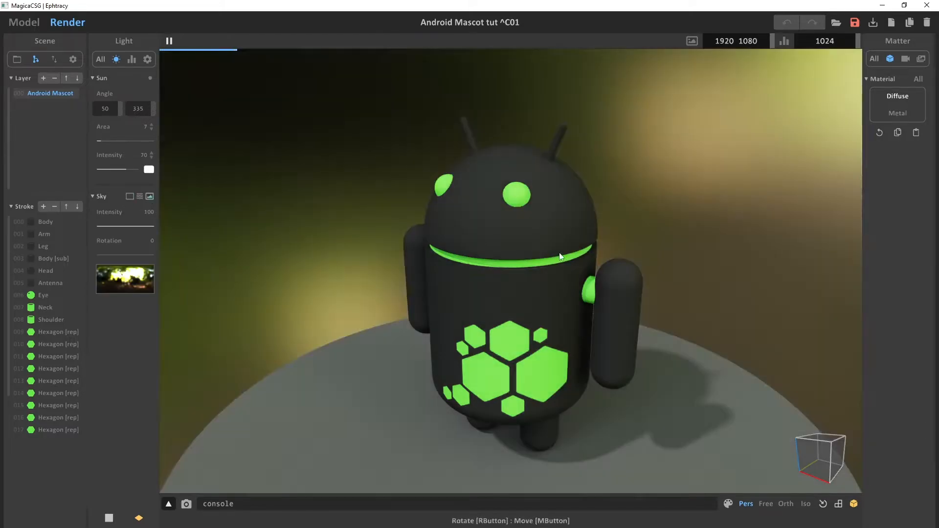
pyautogui.moveTo(521, 230); pyautogui.dragTo(538, 254, button='right')
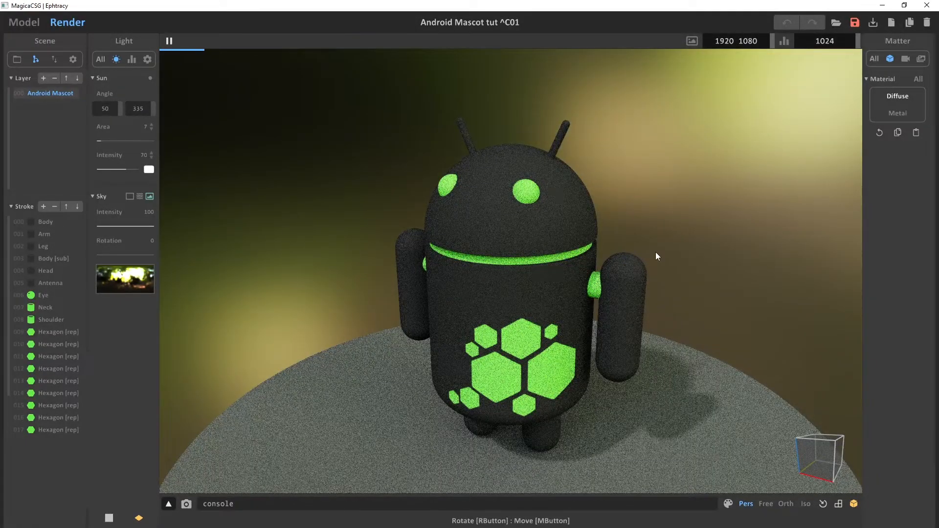
pyautogui.moveTo(528, 228); pyautogui.dragTo(594, 216, button='right')
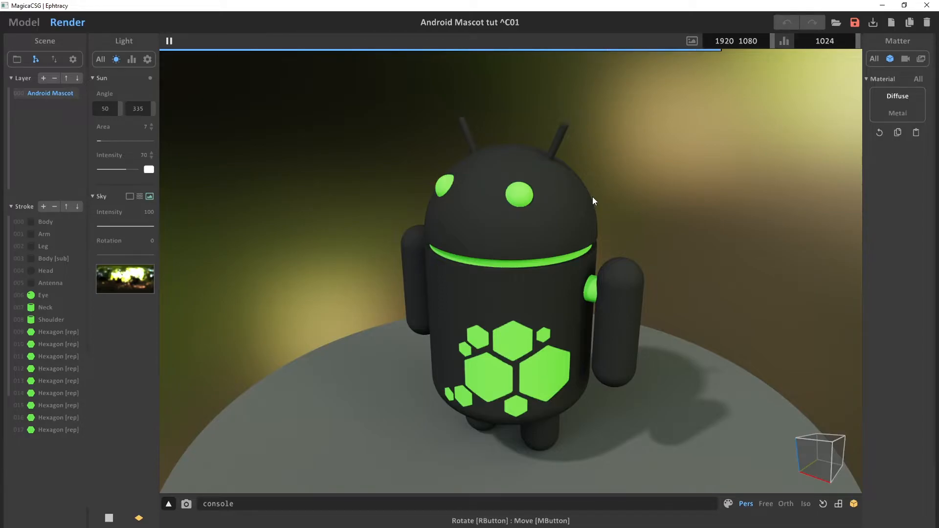
pyautogui.moveTo(580, 208); pyautogui.dragTo(635, 199, button='right')
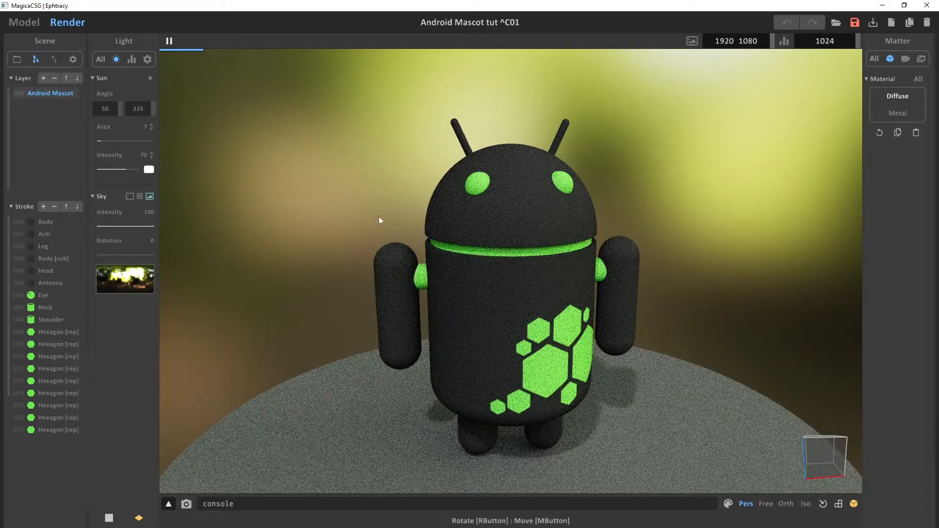
pyautogui.moveTo(629, 327); pyautogui.dragTo(559, 272, button='right')
pyautogui.moveTo(558, 268); pyautogui.dragTo(538, 263, button='middle')
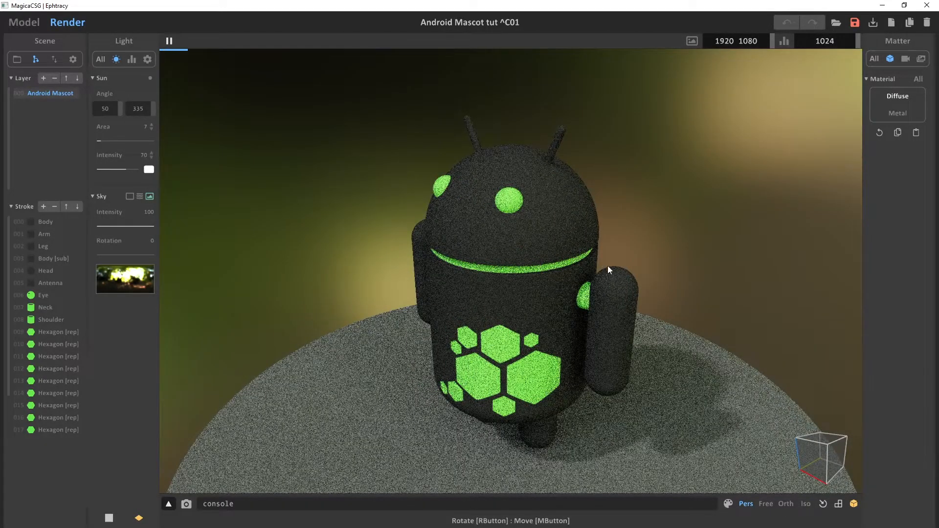
pyautogui.moveTo(485, 260); pyautogui.dragTo(566, 207, button='right')
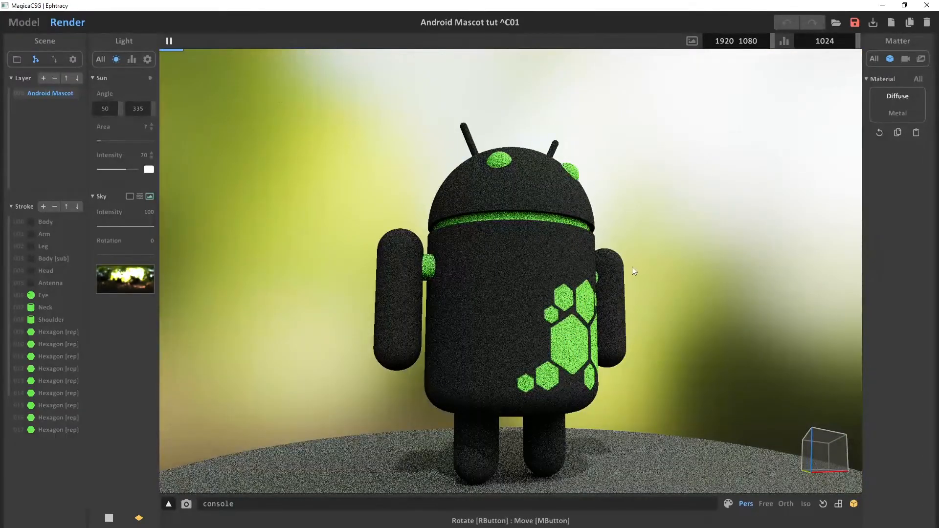
pyautogui.moveTo(632, 266); pyautogui.dragTo(614, 256, button='right')
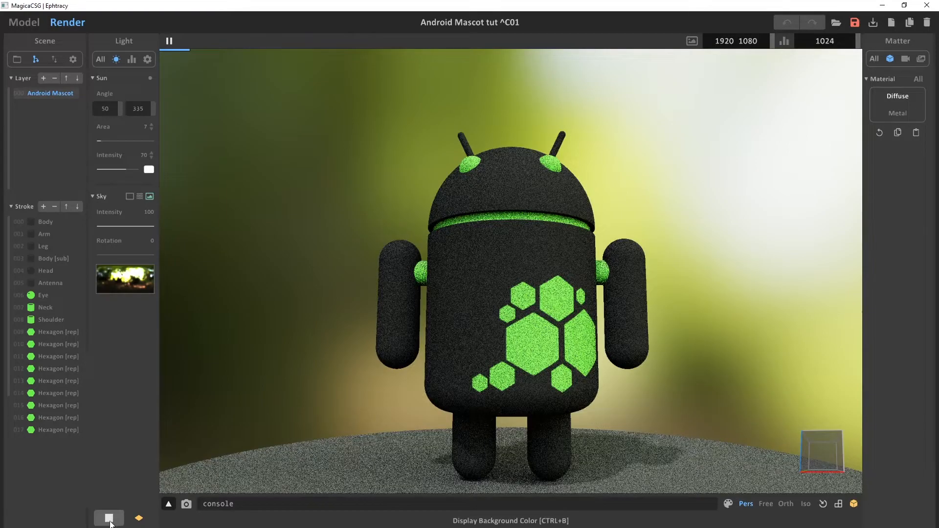
# Step: Try the orthographic camera against the HDR environment and return to the perspective camera
pyautogui.click(785, 503)
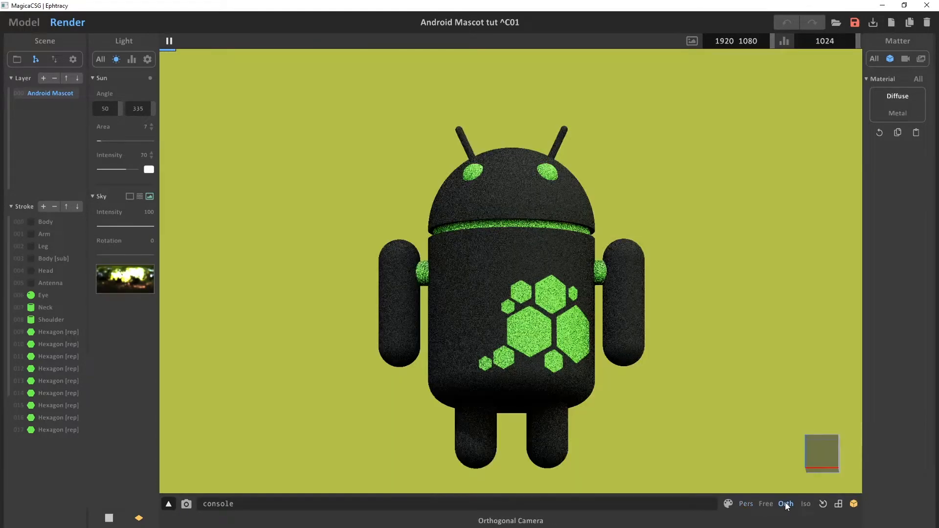
pyautogui.moveTo(670, 319); pyautogui.dragTo(644, 325, button='right')
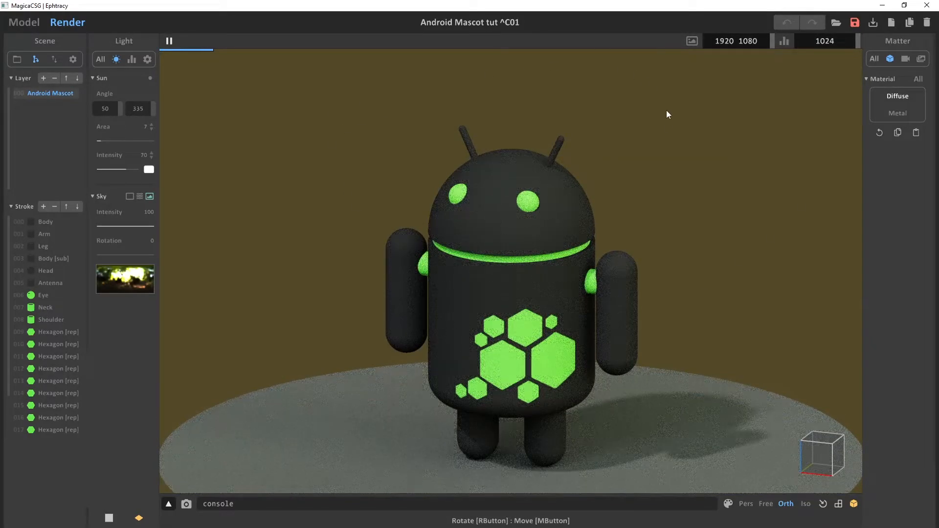
pyautogui.moveTo(491, 218); pyautogui.dragTo(434, 245, button='right')
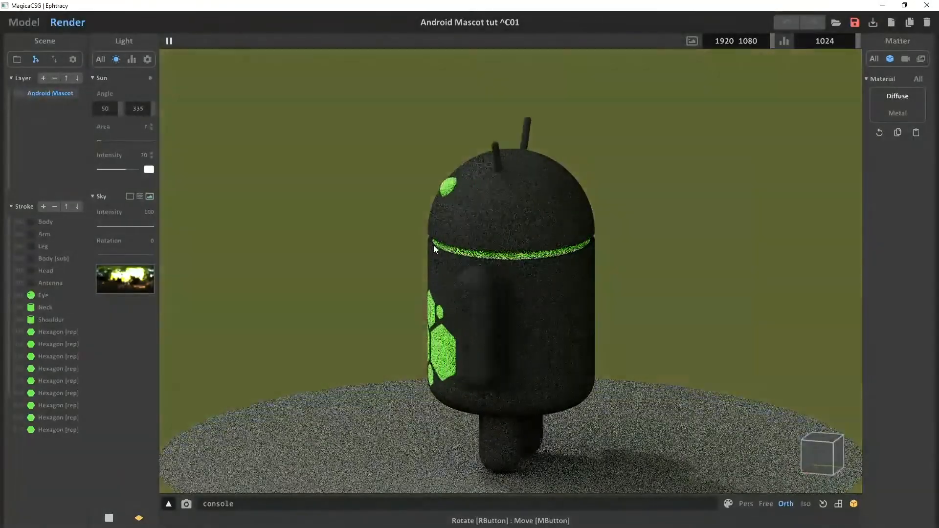
pyautogui.moveTo(612, 250); pyautogui.dragTo(646, 255, button='right')
pyautogui.click(746, 504)
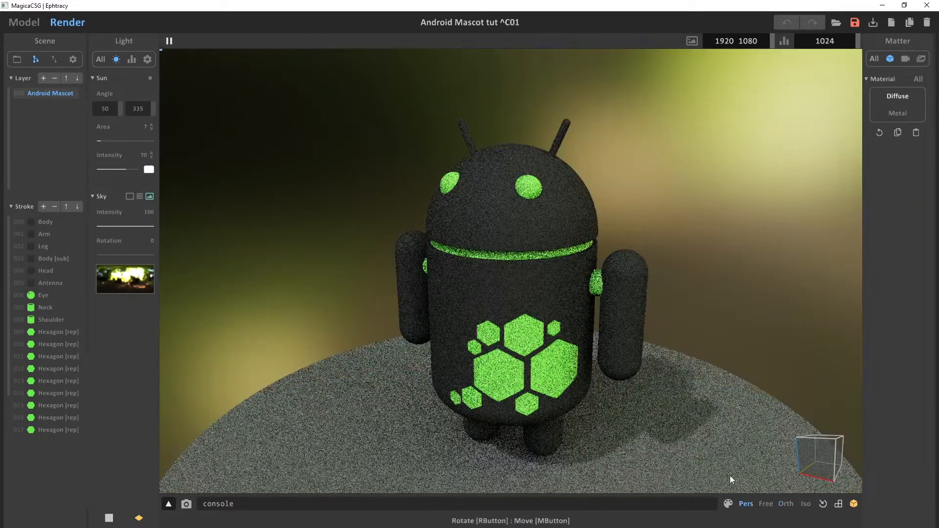
pyautogui.moveTo(544, 280)
pyautogui.mouseDown(button='right')
pyautogui.moveTo(606, 260)
pyautogui.moveTo(553, 250)
pyautogui.moveTo(506, 267)
pyautogui.moveTo(543, 276)
pyautogui.mouseUp(button='right')
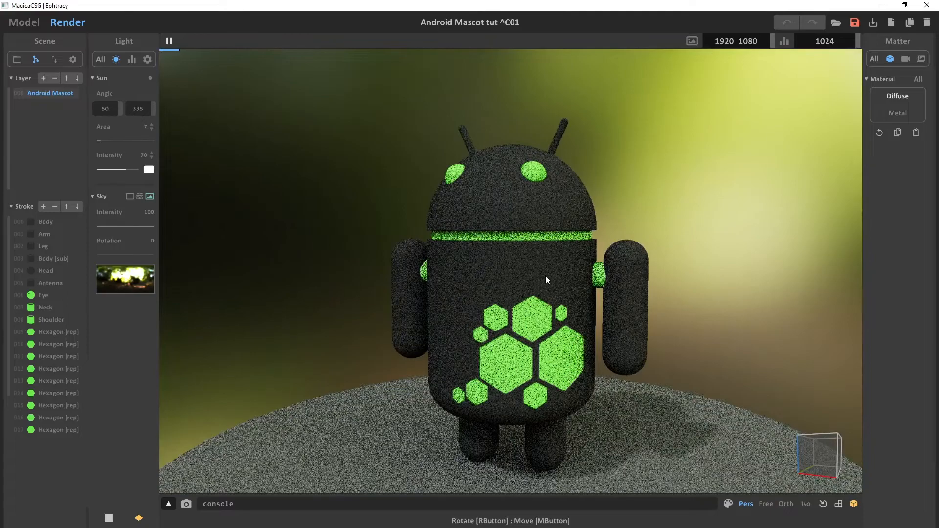
pyautogui.moveTo(552, 257); pyautogui.dragTo(585, 253, button='right')
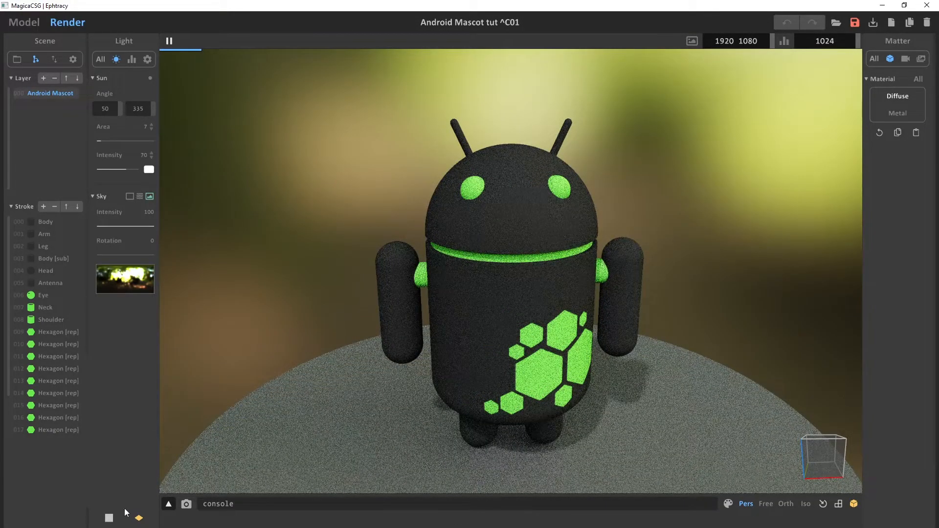
# Step: Display the background color instead of the HDR image and set it to blue
pyautogui.click(110, 517)
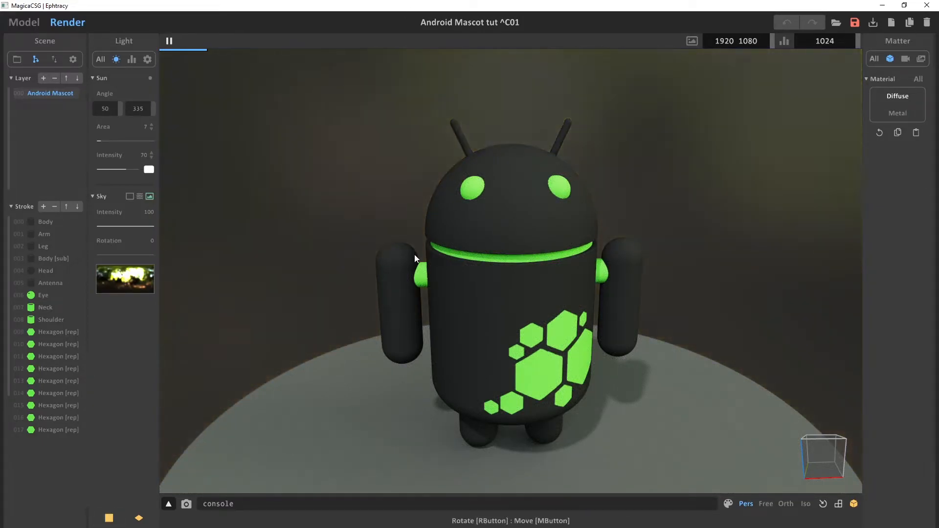
pyautogui.click(148, 59)
pyautogui.click(149, 103)
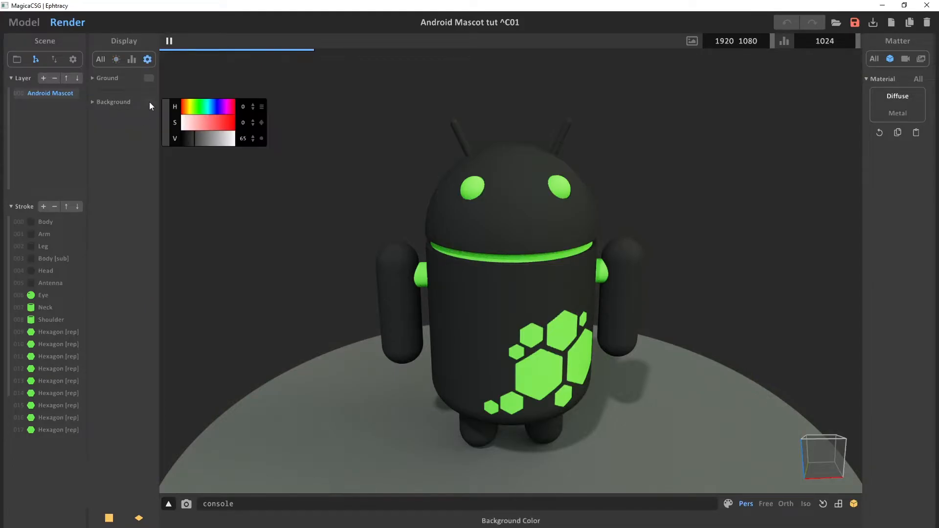
pyautogui.moveTo(202, 124); pyautogui.dragTo(218, 124)
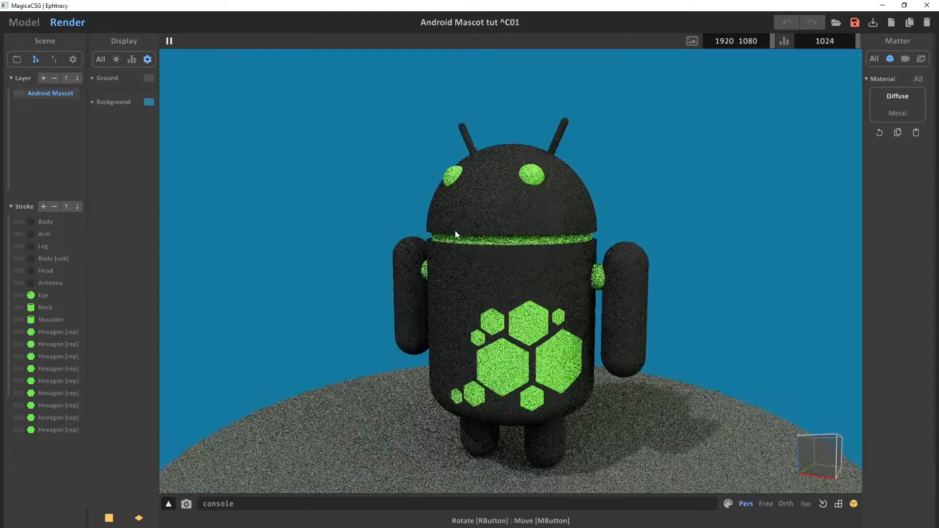
# Step: Color the ground orange-brown (H 23, S 191, V 124) and hide the background color to bring back the HDR image
pyautogui.moveTo(455, 230); pyautogui.dragTo(439, 268, button='right')
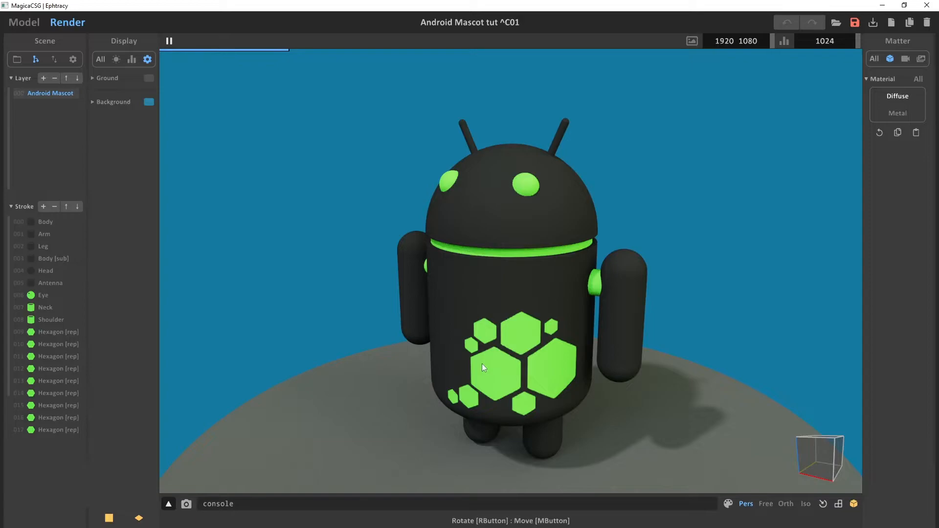
pyautogui.click(148, 79)
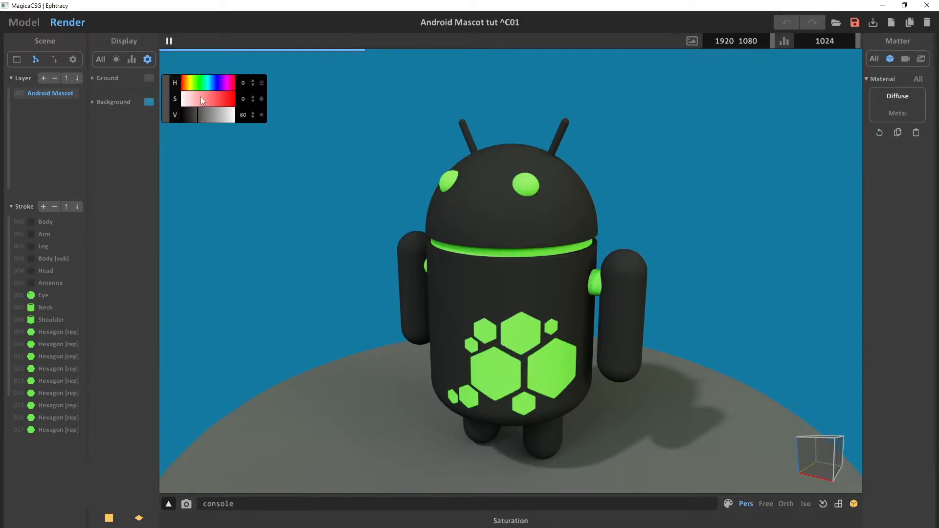
pyautogui.moveTo(201, 96); pyautogui.dragTo(210, 96)
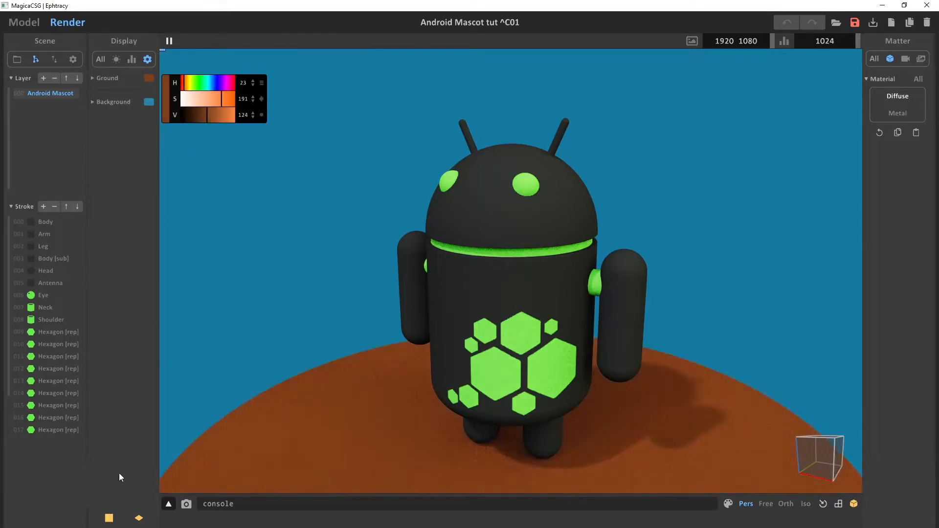
pyautogui.click(109, 518)
pyautogui.moveTo(460, 244)
pyautogui.mouseDown(button='right')
pyautogui.moveTo(442, 213)
pyautogui.moveTo(420, 239)
pyautogui.moveTo(467, 233)
pyautogui.mouseUp(button='right')
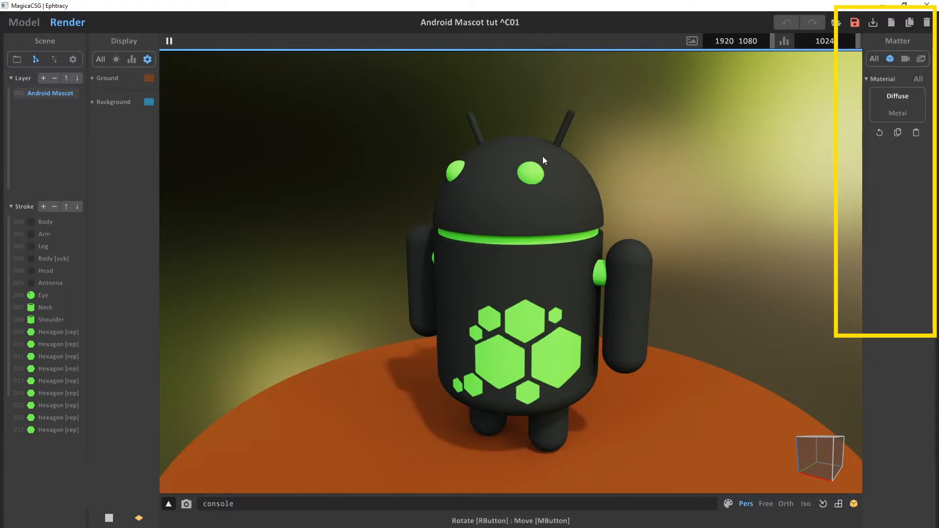
# Step: Change the mascot's material from Diffuse to Metal
pyautogui.click(900, 116)
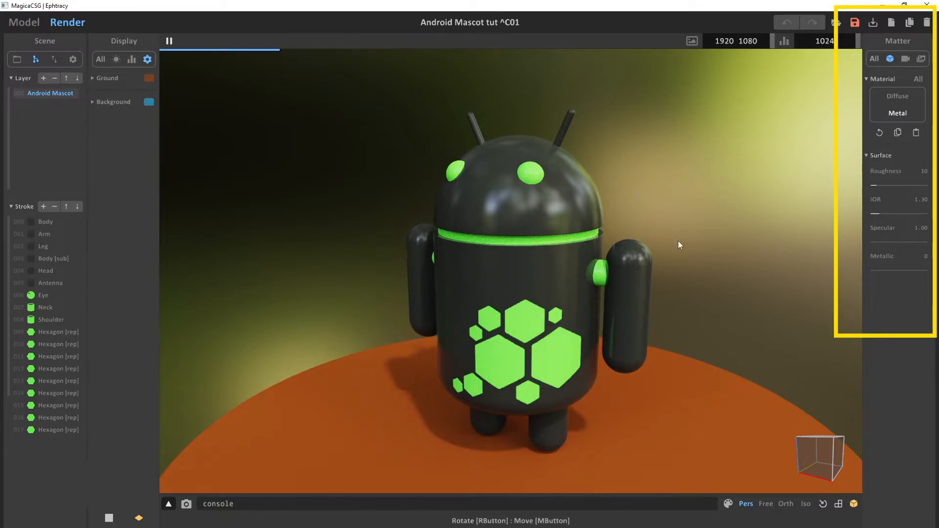
pyautogui.moveTo(682, 254); pyautogui.dragTo(578, 213, button='right')
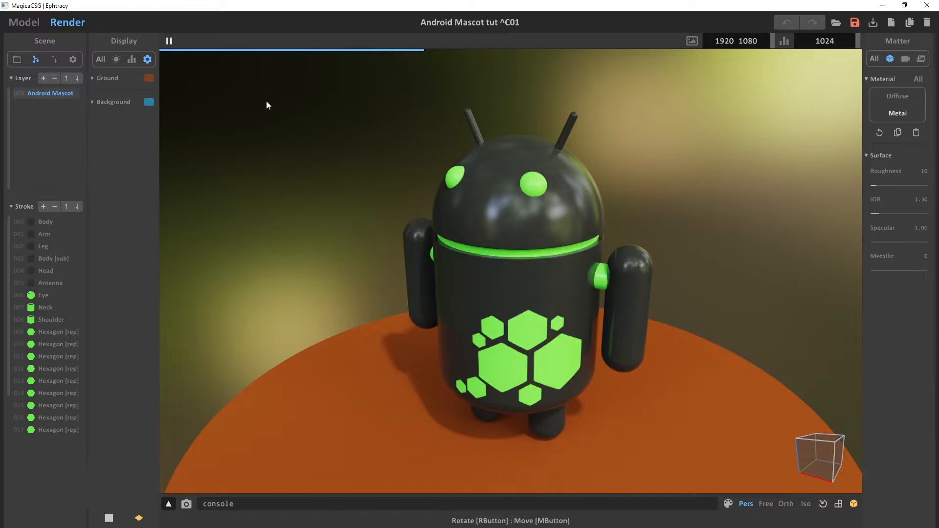
# Step: Try different rotations of the sky's HDR image to shift the light and reflections
pyautogui.click(116, 61)
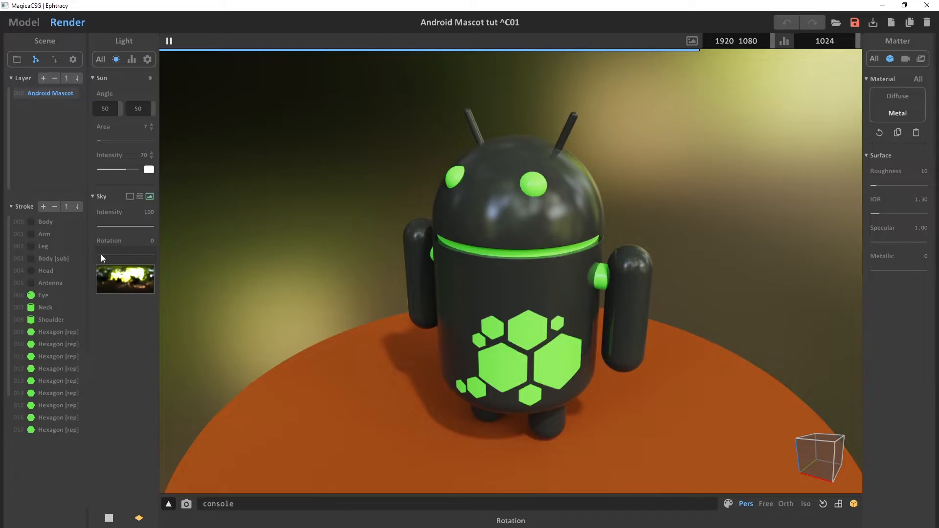
pyautogui.moveTo(102, 256); pyautogui.dragTo(115, 253)
pyautogui.moveTo(125, 254)
pyautogui.mouseDown()
pyautogui.moveTo(160, 253)
pyautogui.moveTo(128, 253)
pyautogui.mouseUp()
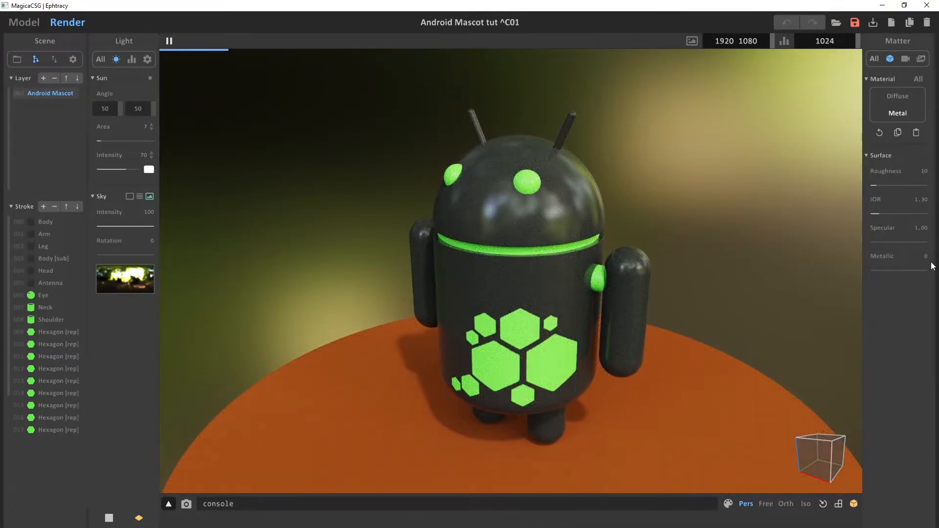
# Step: Set the metal surface's Metallic value to 70
pyautogui.moveTo(878, 271); pyautogui.dragTo(910, 271)
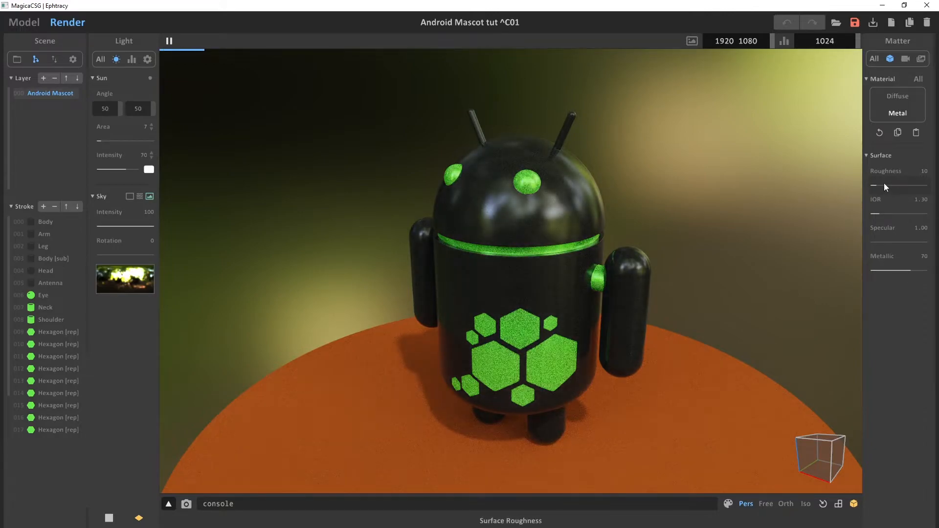
# Step: Try a Roughness of 6 on the mascot's metal surface
pyautogui.click(921, 172)
pyautogui.write('1')
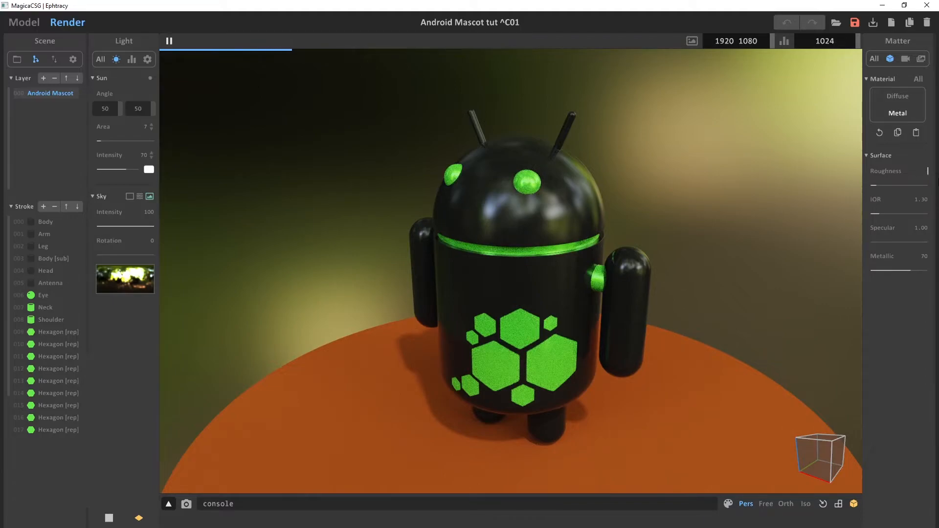
pyautogui.press('Return')
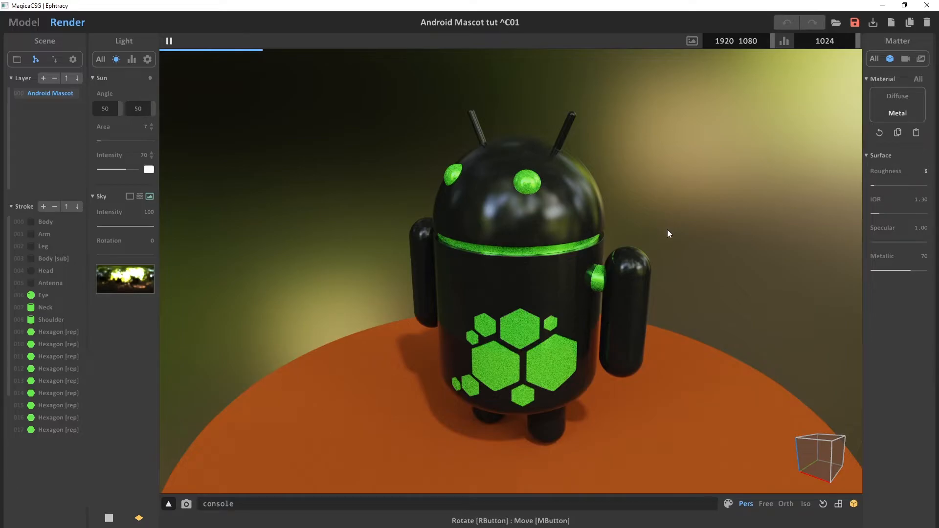
# Step: Examine the reflections on the mascot's neck ring, shoulder joint and head up close, and the whole figure from a distance
pyautogui.scroll(6, 662, 228)
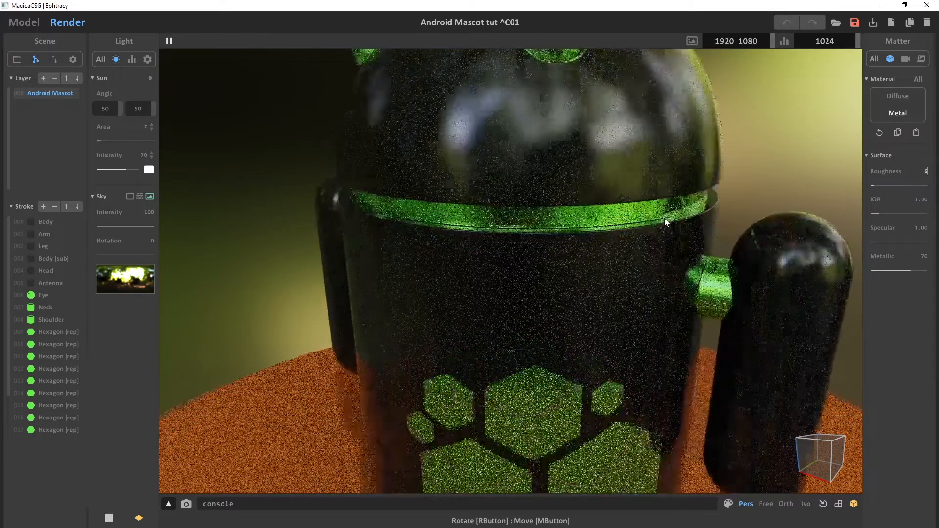
pyautogui.moveTo(706, 195); pyautogui.dragTo(594, 213, button='middle')
pyautogui.scroll(3, 595, 213)
pyautogui.moveTo(594, 212); pyautogui.dragTo(619, 292, button='right')
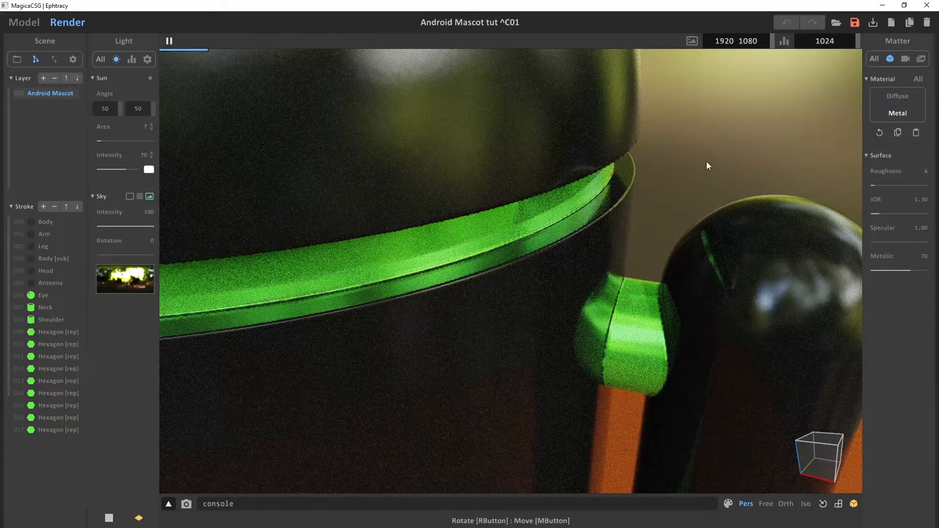
pyautogui.moveTo(708, 171); pyautogui.dragTo(670, 174, button='right')
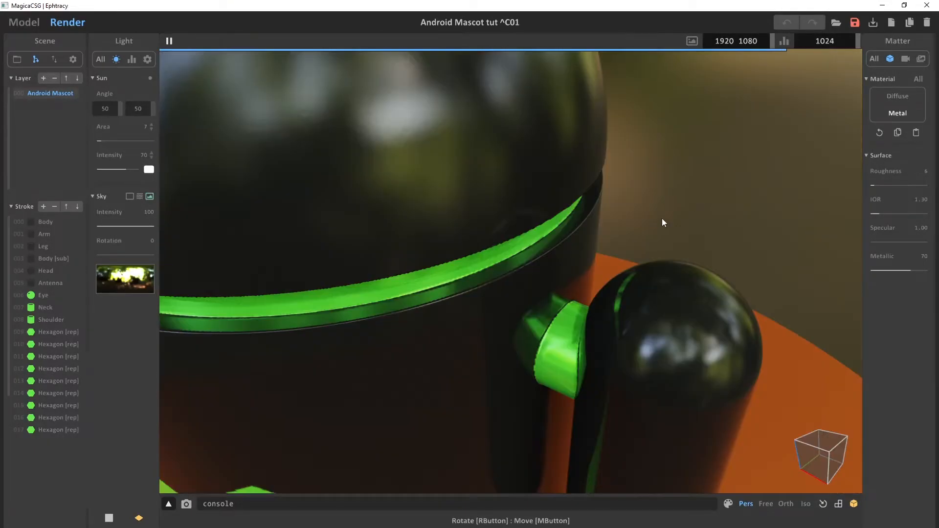
pyautogui.scroll(-8, 651, 213)
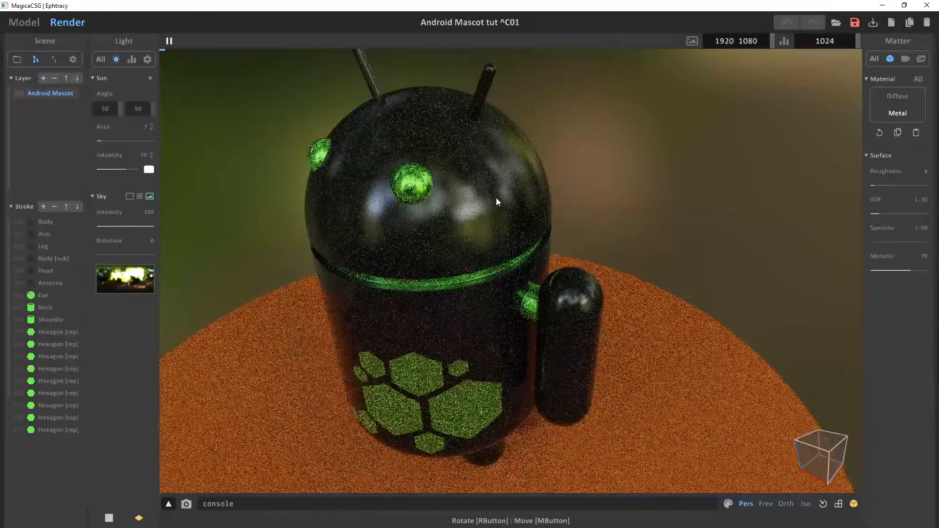
pyautogui.moveTo(464, 194); pyautogui.dragTo(538, 222, button='middle')
pyautogui.moveTo(538, 222); pyautogui.dragTo(533, 210, button='right')
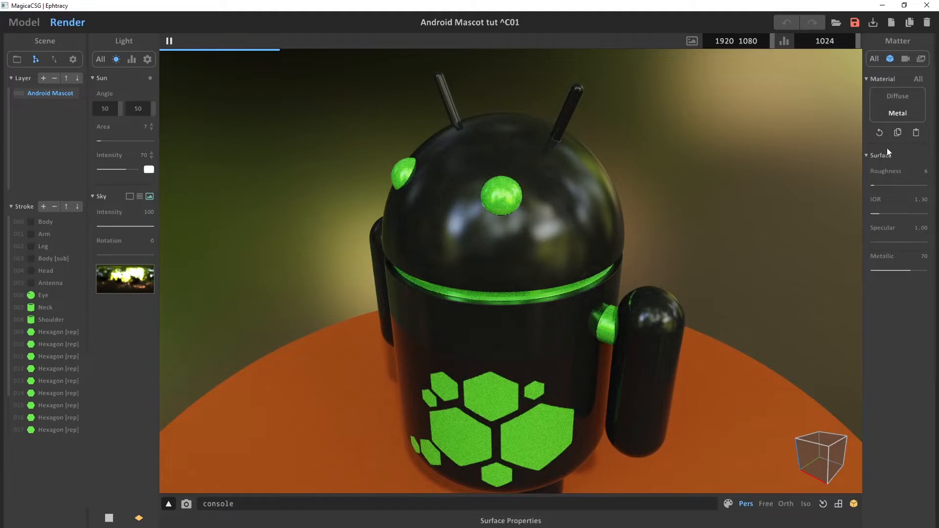
# Step: Set the metal surface's Roughness to 25 and Metallic to 9, and check the mascot's other side
pyautogui.click(919, 172)
pyautogui.write('25')
pyautogui.click(924, 256)
pyautogui.write('9')
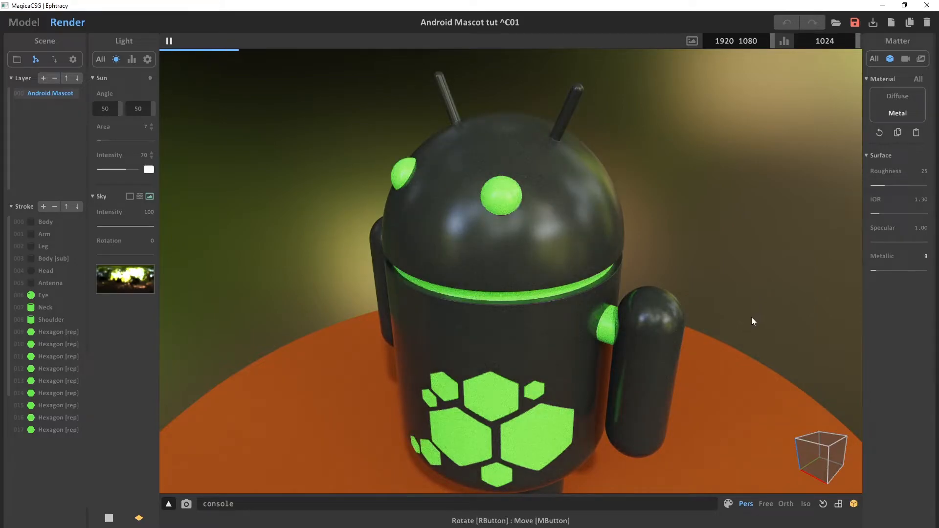
pyautogui.moveTo(743, 319); pyautogui.dragTo(734, 268, button='right')
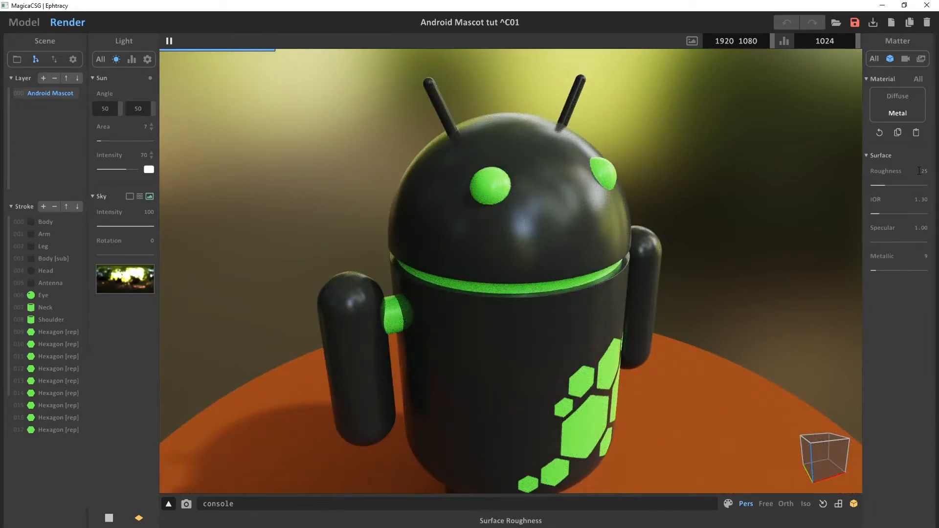
# Step: Try a much duller metal surface with Roughness 80 and Metallic 3
pyautogui.click(919, 170)
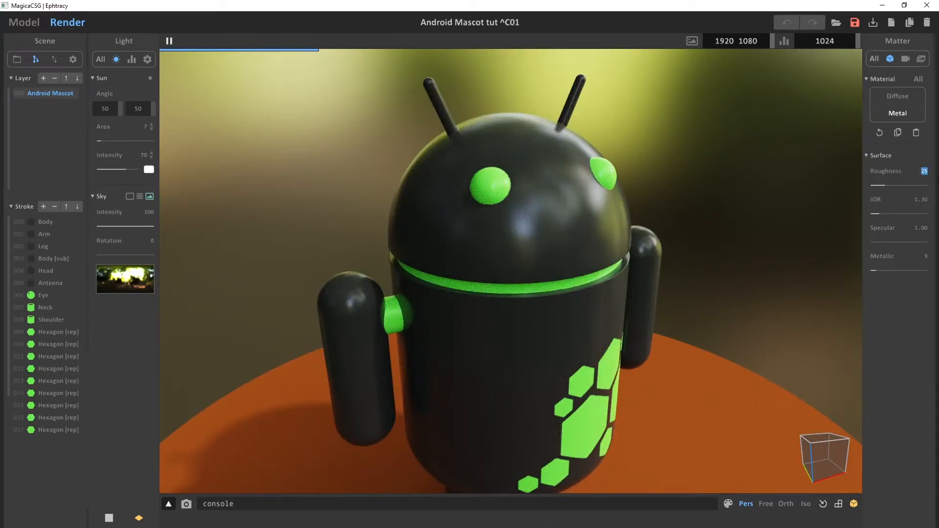
pyautogui.write('80')
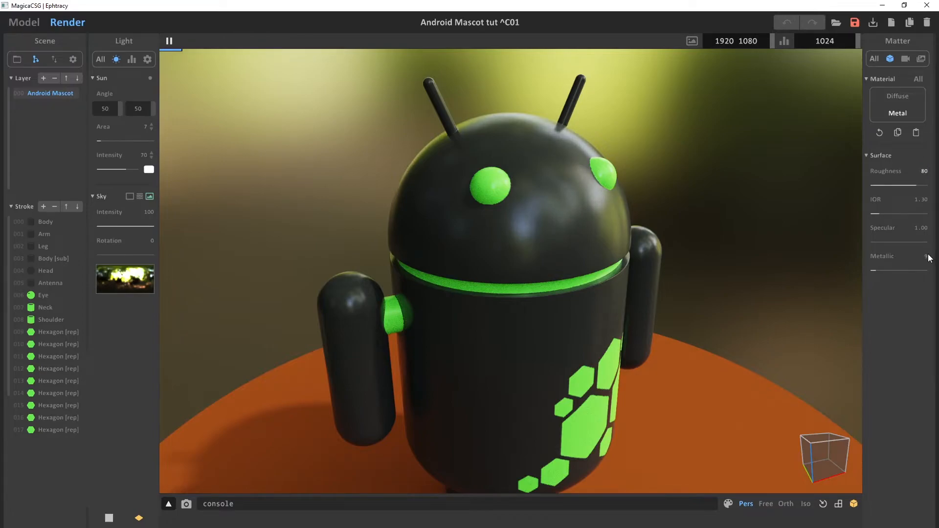
pyautogui.click(926, 255)
pyautogui.write('3')
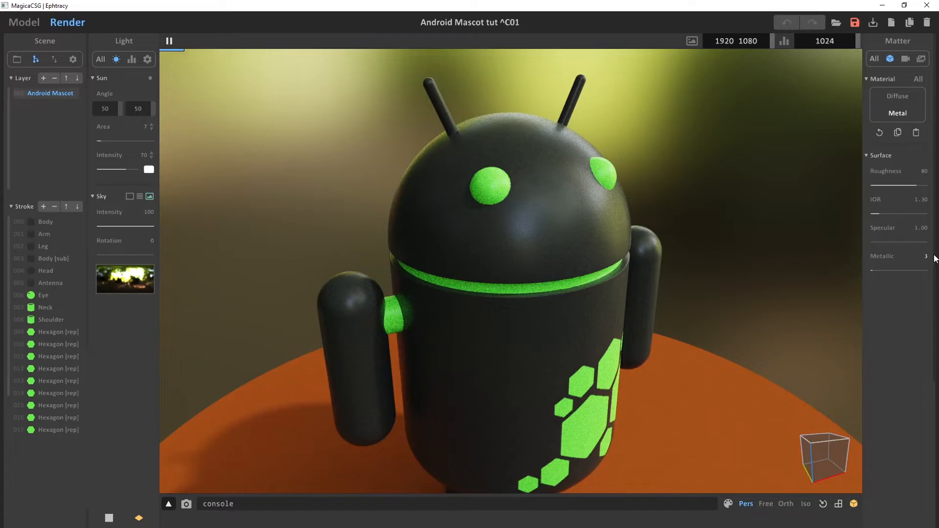
# Step: Set the render sample count to 512, and compare the mascot's Diffuse material with Metal, leaving Metal selected
pyautogui.click(824, 41)
pyautogui.write('512')
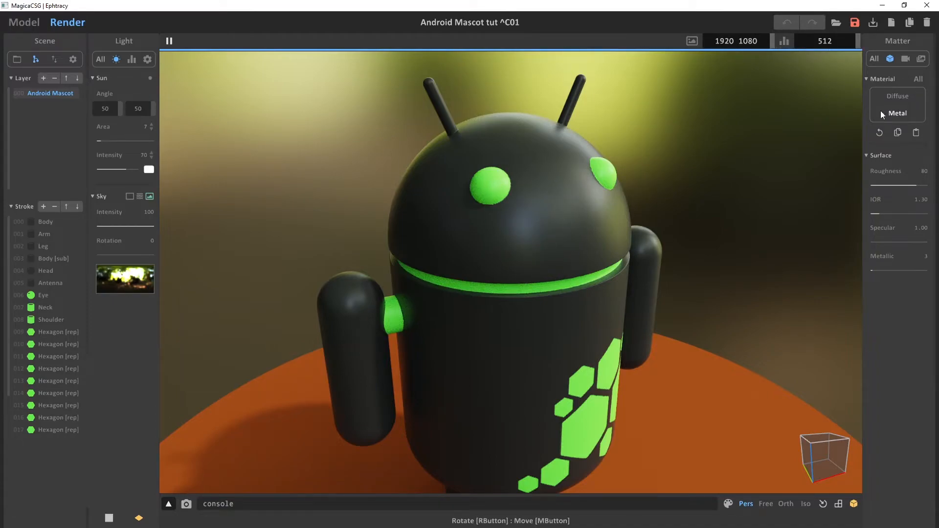
pyautogui.click(899, 96)
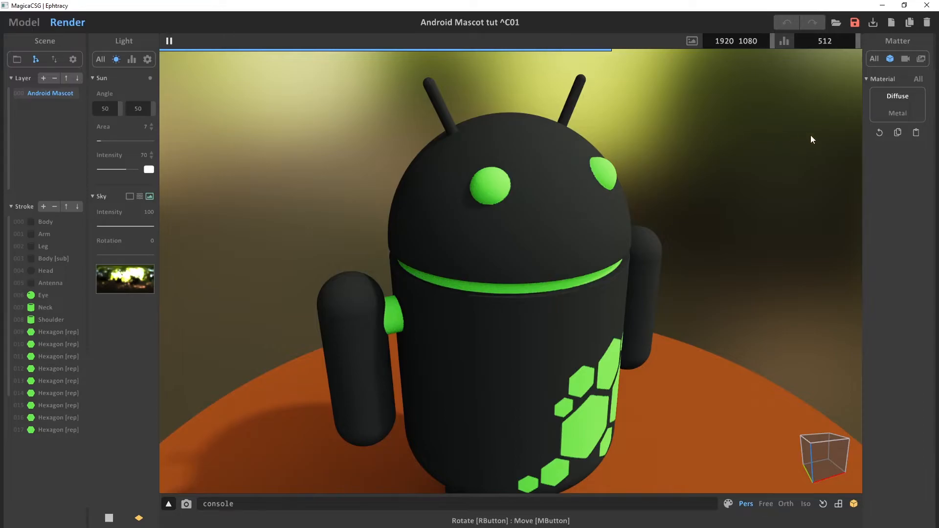
pyautogui.click(899, 113)
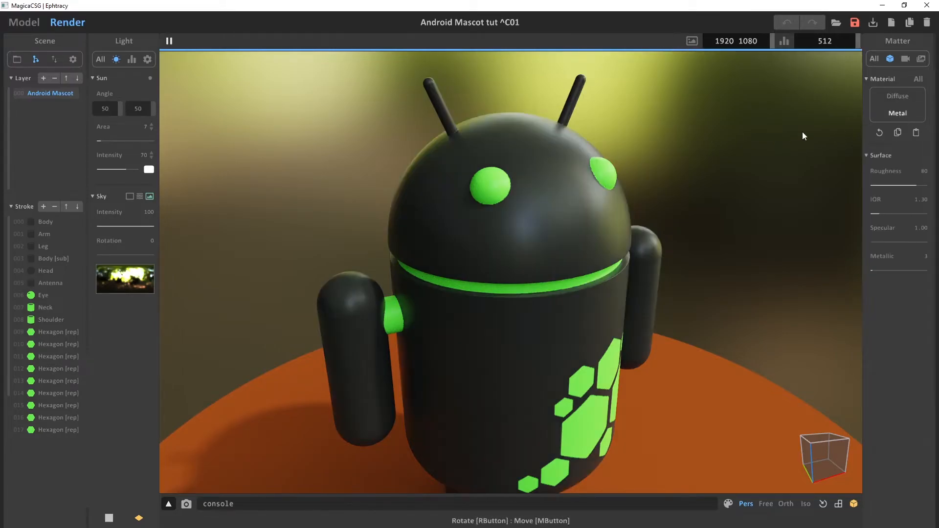
pyautogui.moveTo(724, 225); pyautogui.dragTo(636, 219, button='right')
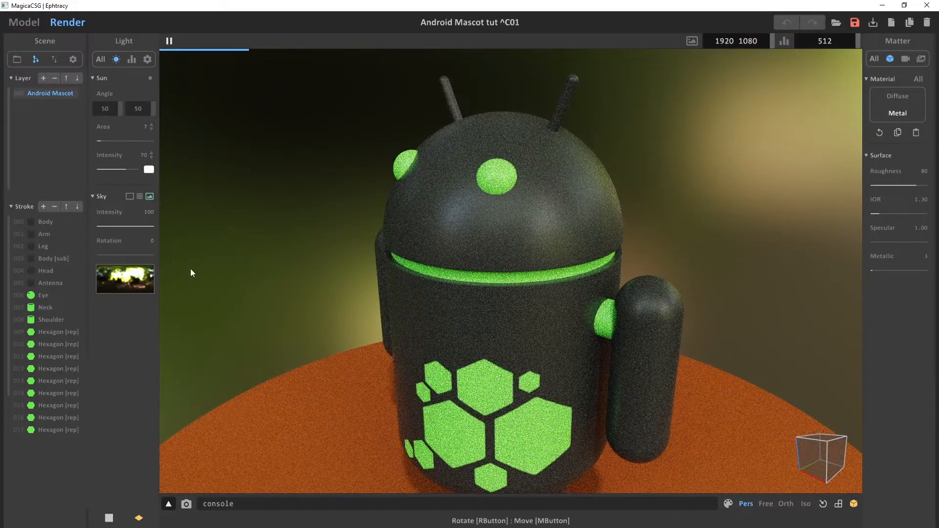
pyautogui.moveTo(691, 230); pyautogui.dragTo(703, 218, button='right')
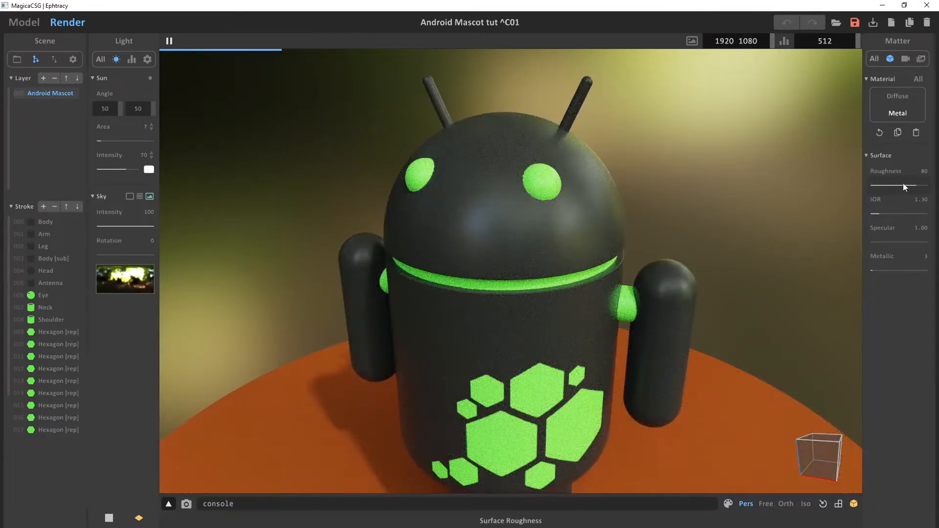
# Step: Return the metal surface to Roughness 25 and Metallic 9
pyautogui.scroll(-5, 683, 198)
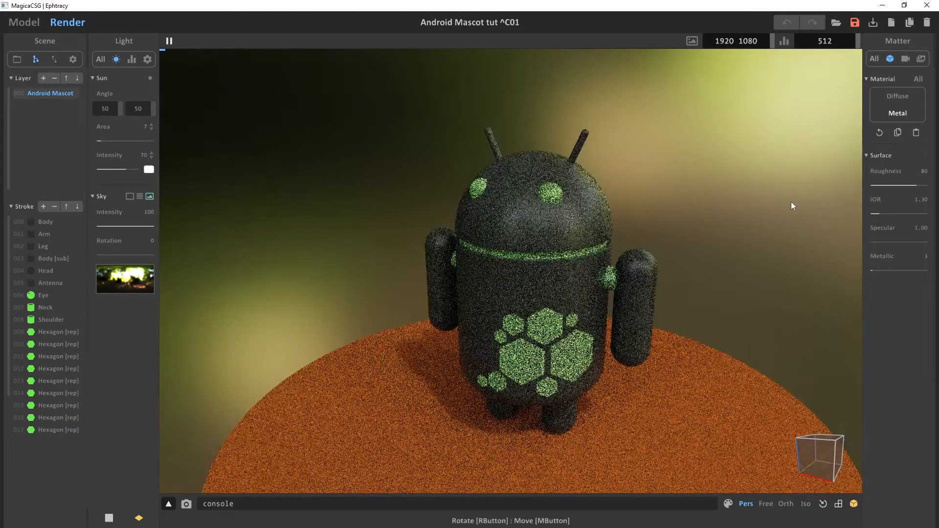
pyautogui.click(923, 171)
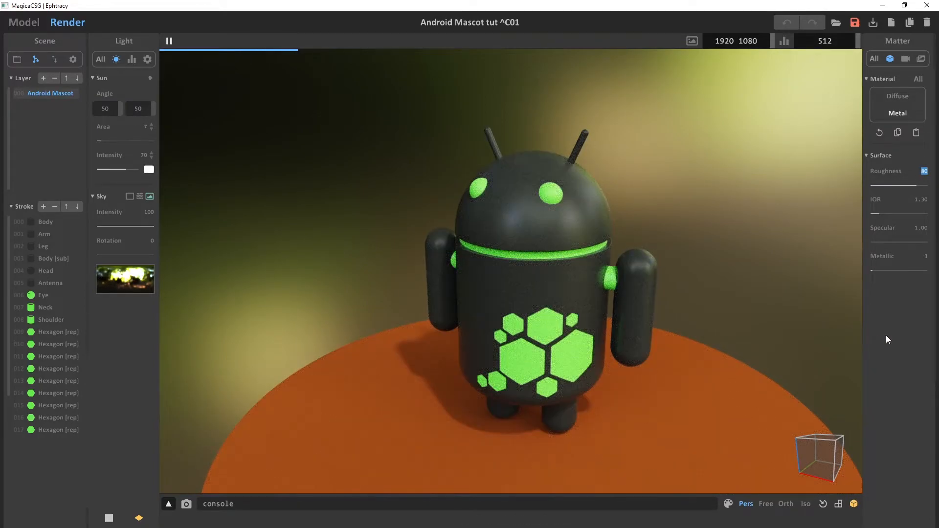
pyautogui.write('25')
pyautogui.press('Return')
pyautogui.click(927, 255)
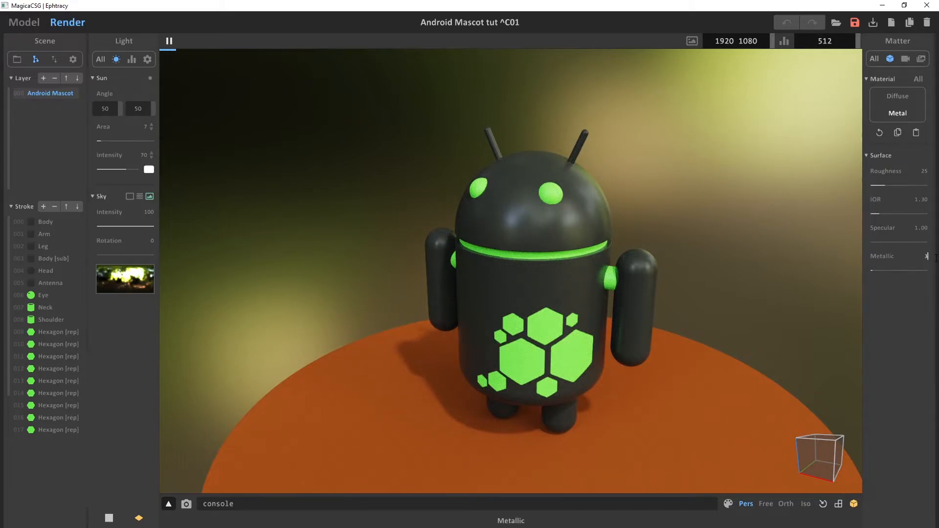
pyautogui.click(929, 255)
pyautogui.click(924, 257)
pyautogui.write('9')
# Step: Examine how the semi-gloss mascot and its ground look from near, far and slightly different angles
pyautogui.scroll(2, 715, 245)
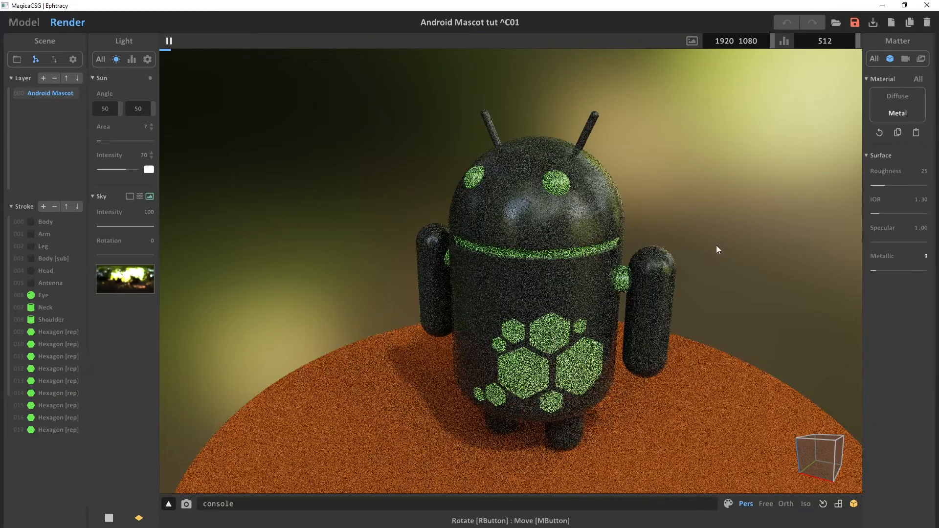
pyautogui.scroll(2, 665, 226)
pyautogui.moveTo(664, 225); pyautogui.dragTo(644, 218, button='right')
pyautogui.scroll(-2, 650, 221)
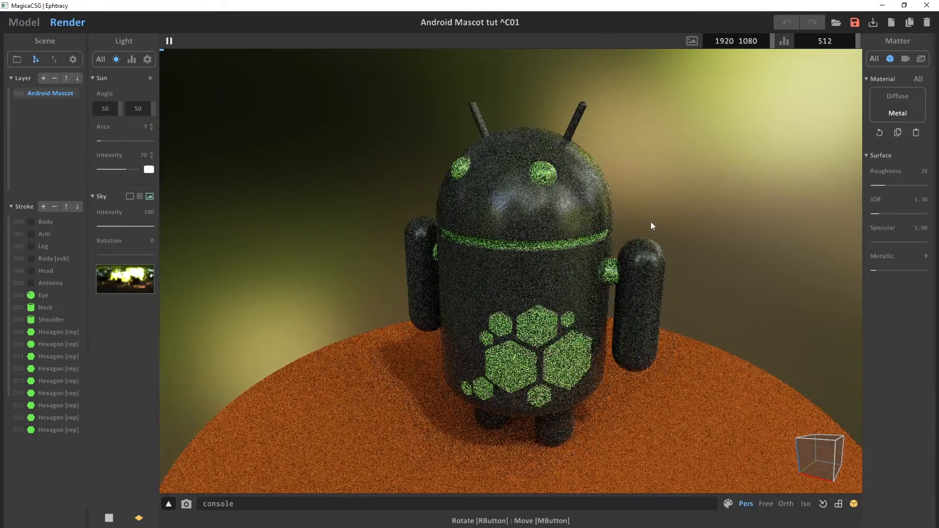
pyautogui.scroll(-1, 640, 223)
pyautogui.scroll(-1, 638, 222)
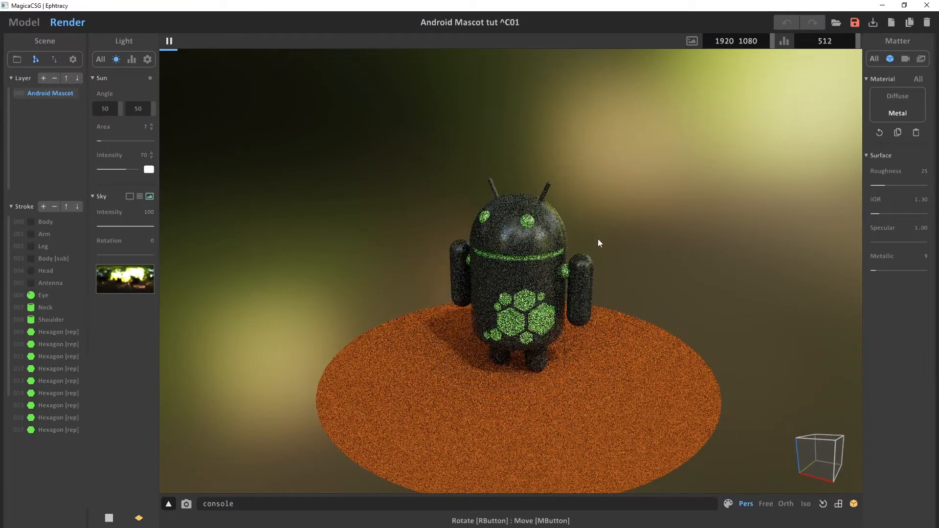
pyautogui.scroll(2, 602, 223)
pyautogui.scroll(3, 602, 222)
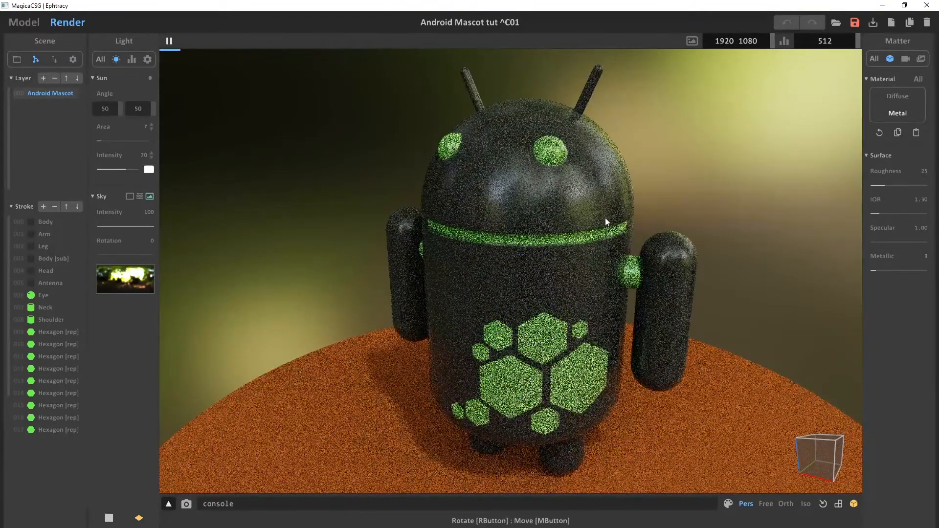
pyautogui.moveTo(605, 218)
pyautogui.mouseDown(button='right')
pyautogui.moveTo(665, 194)
pyautogui.moveTo(704, 202)
pyautogui.moveTo(608, 200)
pyautogui.mouseUp(button='right')
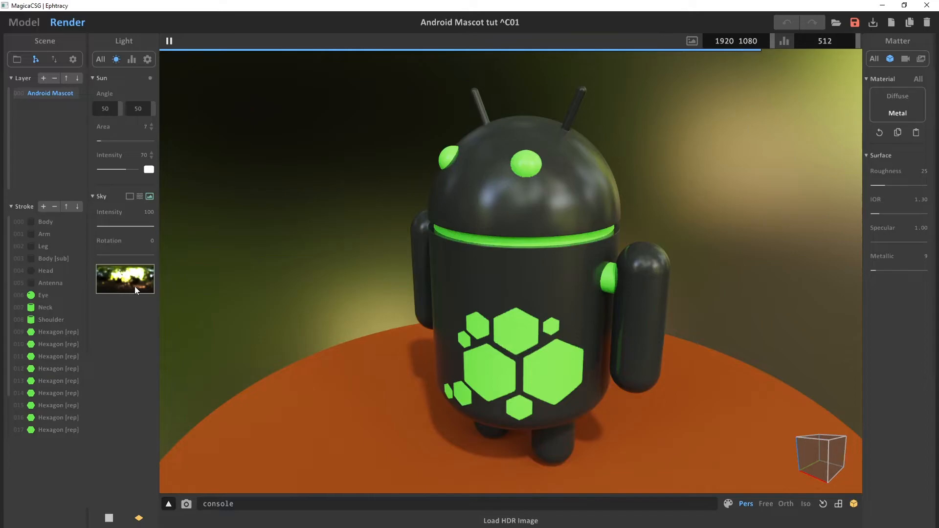
# Step: Load kiara_1_dawn_2k.hdr from the HDRI folder as the sky's HDR image
pyautogui.click(135, 289)
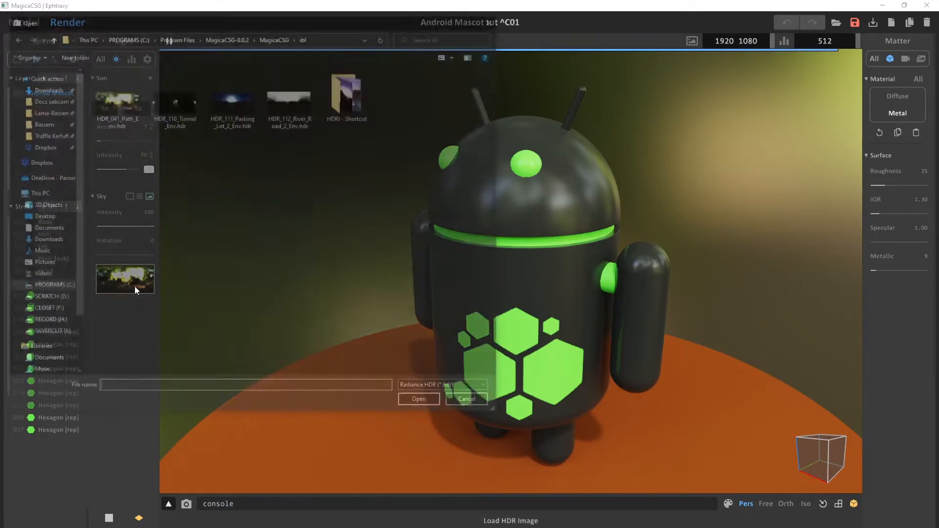
pyautogui.doubleClick(359, 102)
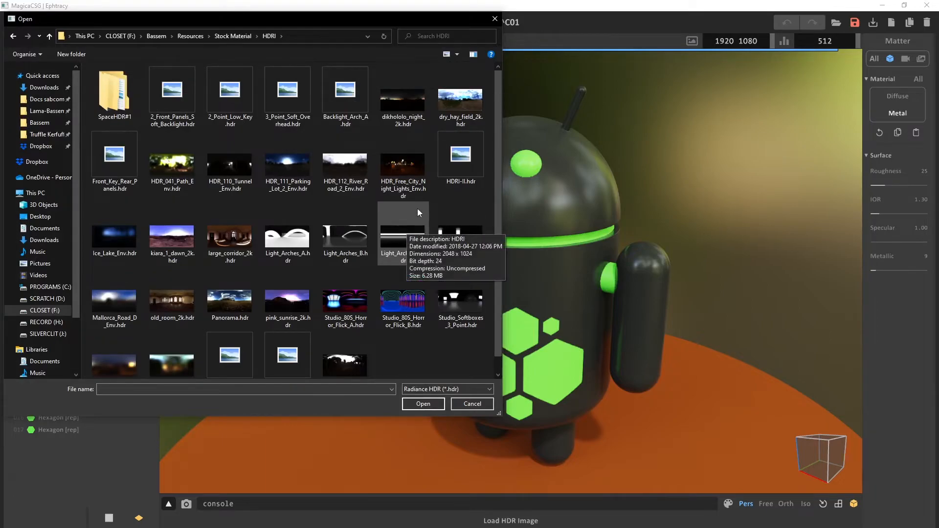
pyautogui.doubleClick(170, 239)
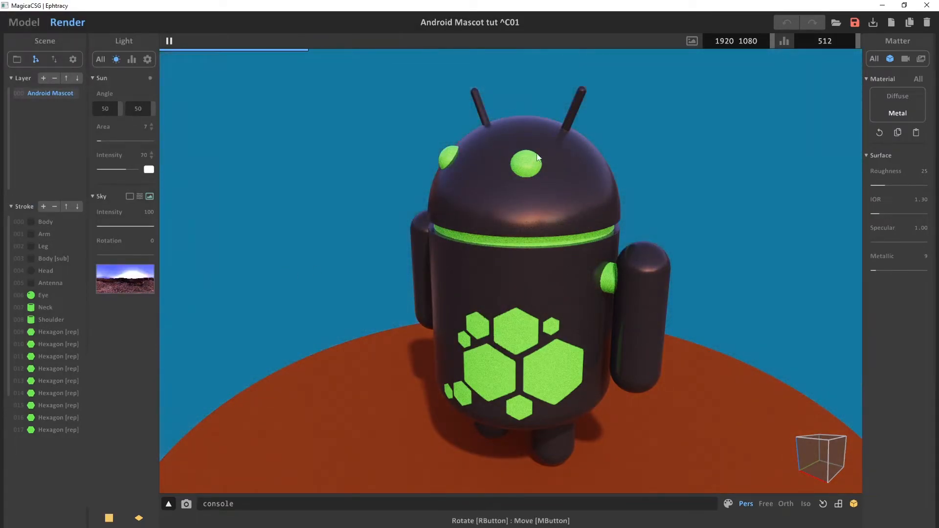
# Step: Check the mascot's lighting from several angles, and hide the background color to show the HDR image behind it
pyautogui.moveTo(586, 146); pyautogui.dragTo(513, 147, button='right')
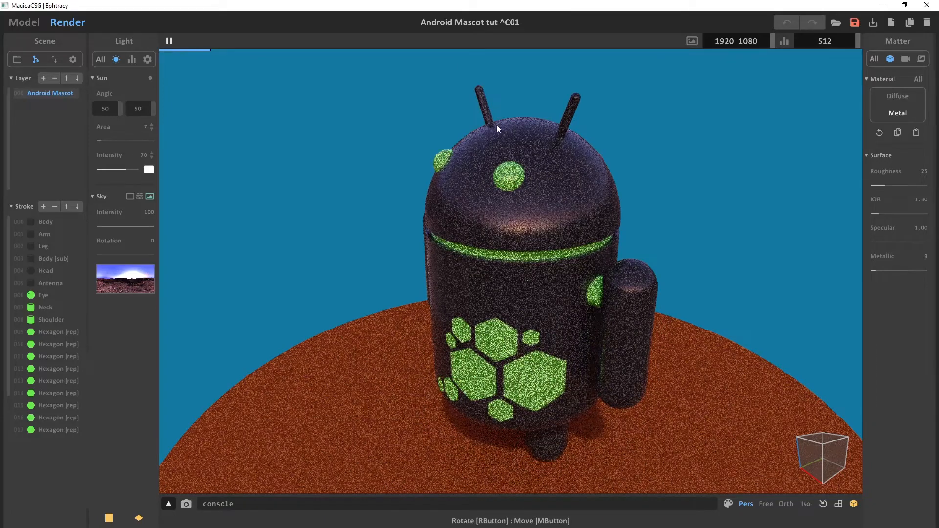
pyautogui.moveTo(554, 271); pyautogui.dragTo(609, 265, button='right')
pyautogui.moveTo(570, 240); pyautogui.dragTo(526, 245, button='right')
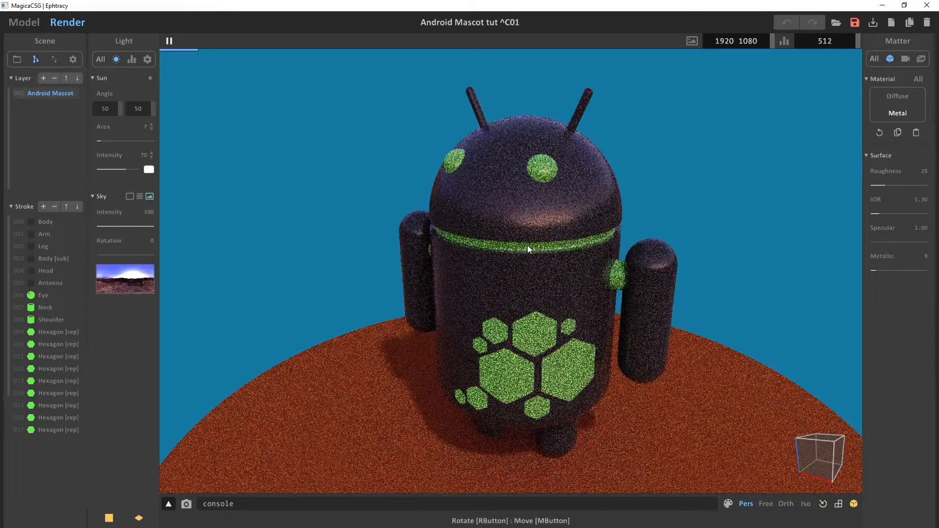
pyautogui.moveTo(527, 245); pyautogui.dragTo(517, 246, button='right')
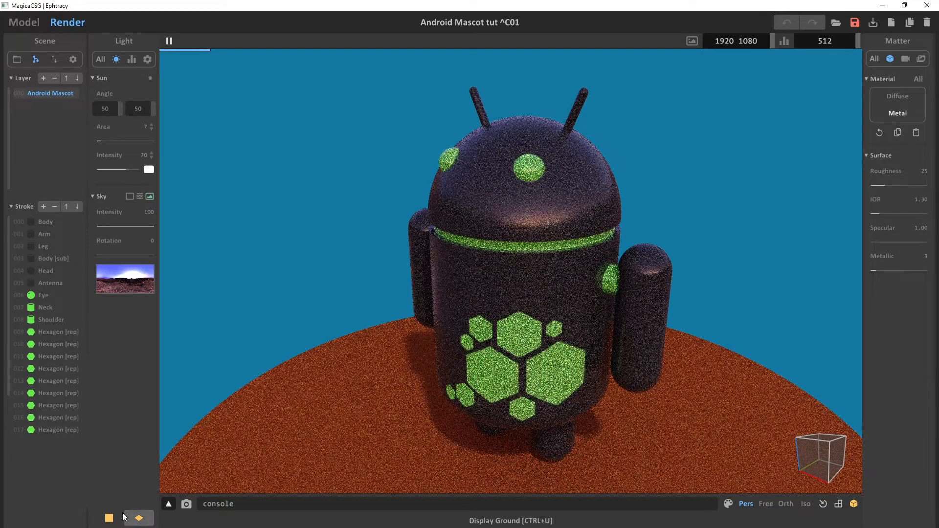
pyautogui.click(109, 518)
# Step: Replace the sky's HDR image with Studio_Softboxes_3_Point.hdr and view the mascot under the studio lighting
pyautogui.click(133, 276)
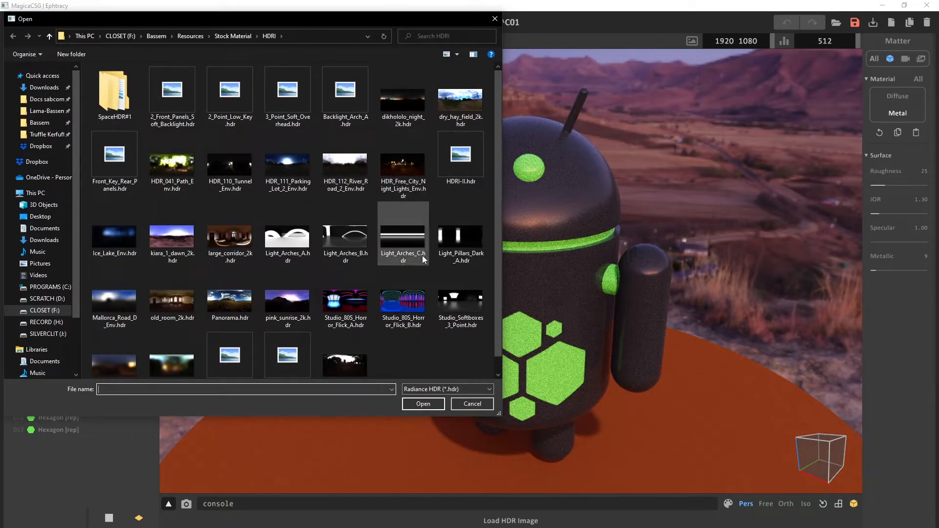
pyautogui.scroll(-1, 174, 365)
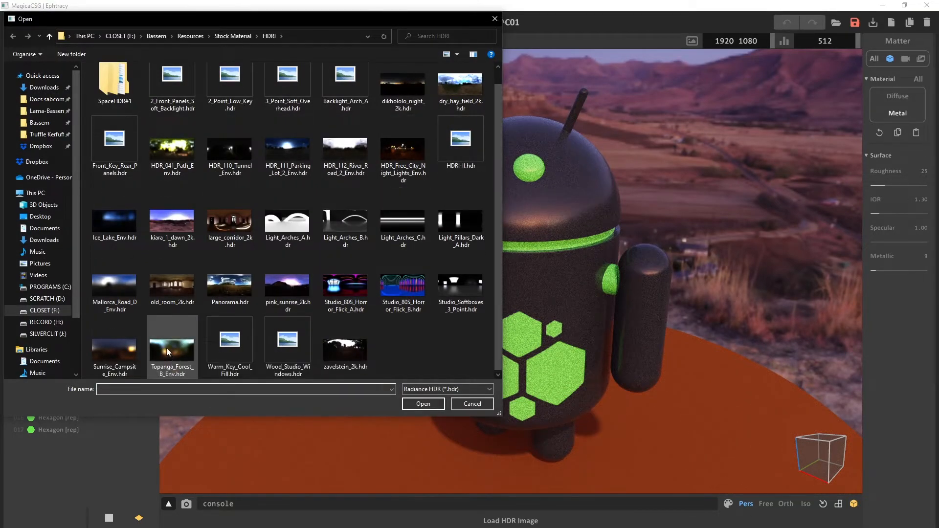
pyautogui.doubleClick(465, 286)
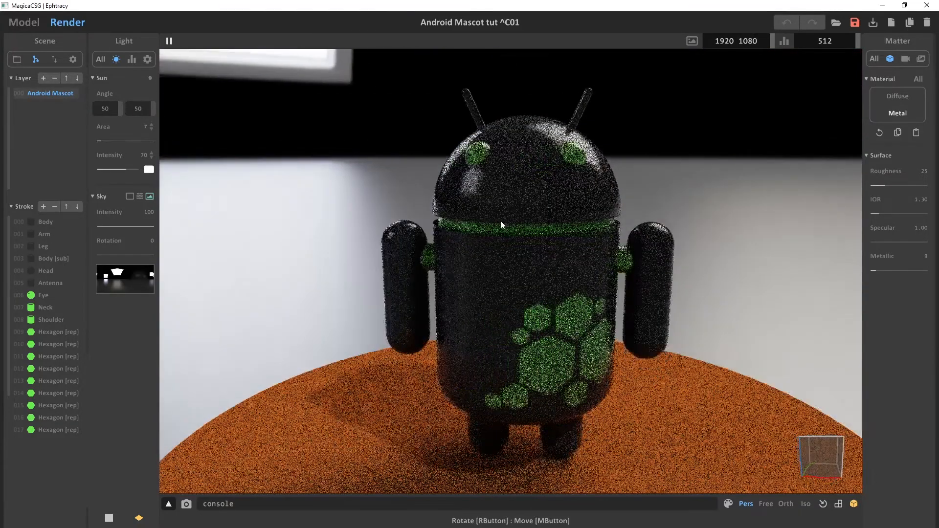
pyautogui.moveTo(501, 221); pyautogui.dragTo(371, 235, button='right')
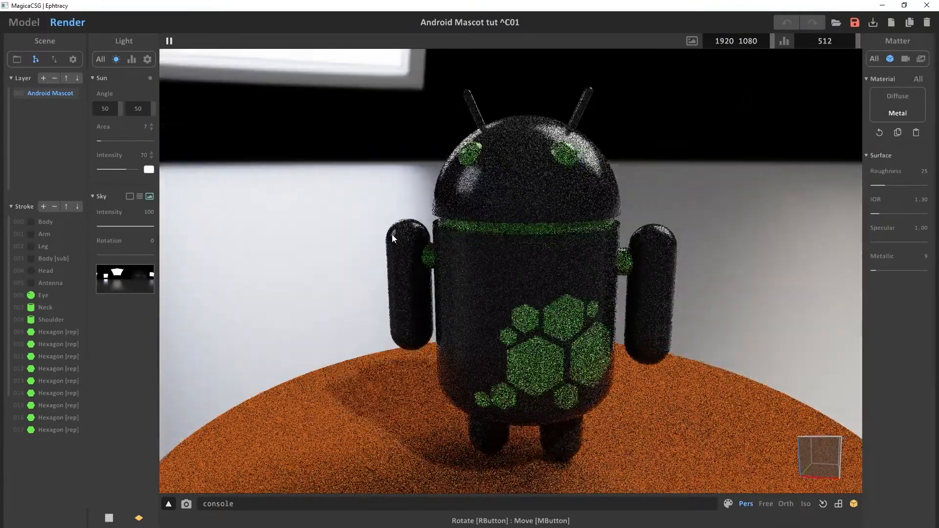
# Step: Replace the sky's HDR image with large_corridor_2k.hdr and view the mascot against the corridor background
pyautogui.moveTo(101, 251)
pyautogui.mouseDown()
pyautogui.moveTo(152, 255)
pyautogui.moveTo(86, 261)
pyautogui.mouseUp()
pyautogui.click(120, 278)
pyautogui.click(229, 249)
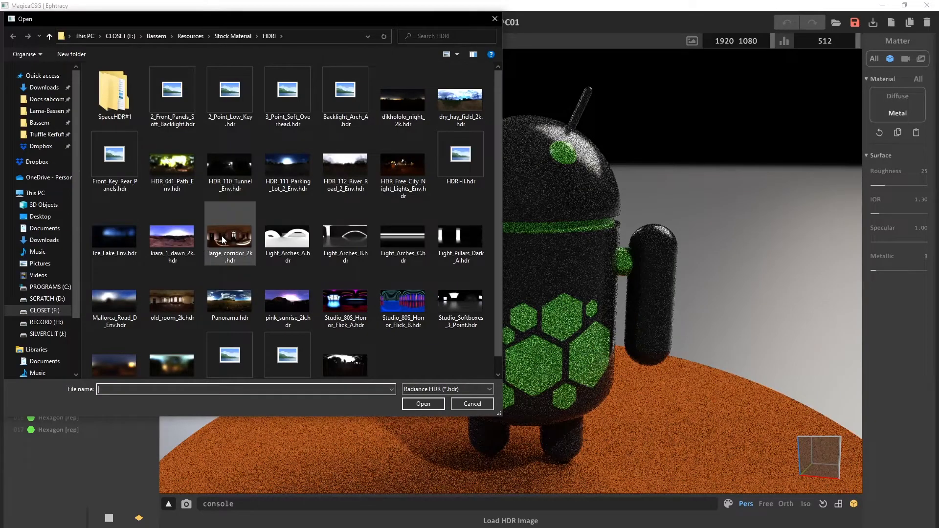
pyautogui.doubleClick(226, 238)
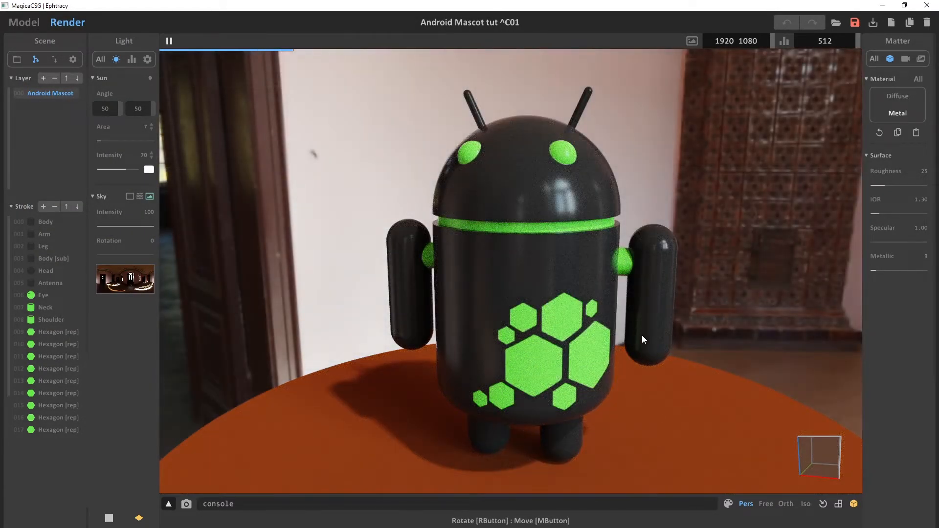
pyautogui.moveTo(684, 238); pyautogui.dragTo(651, 252, button='right')
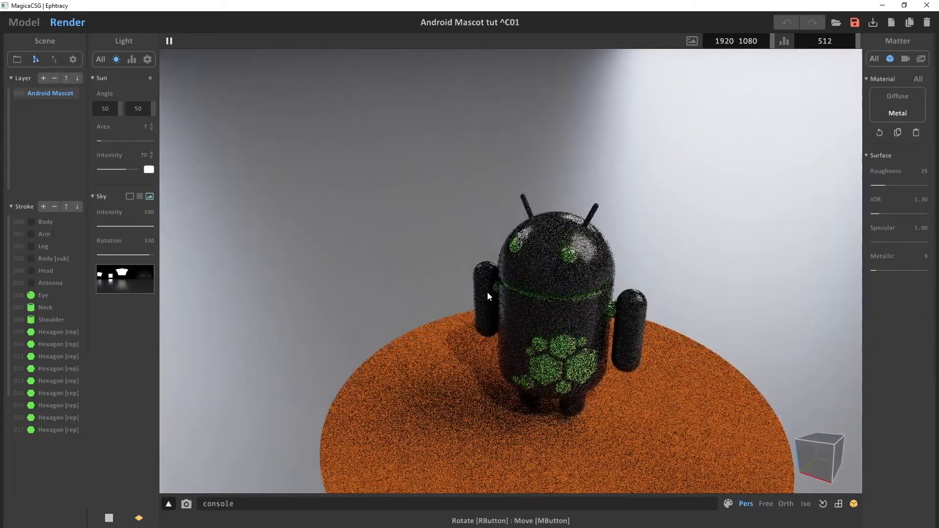
# Step: Frame the mascot closer, from a three-quarter front angle with its hexagon emblem and the horizon in view
pyautogui.moveTo(487, 292); pyautogui.dragTo(517, 255, button='right')
pyautogui.scroll(3, 517, 255)
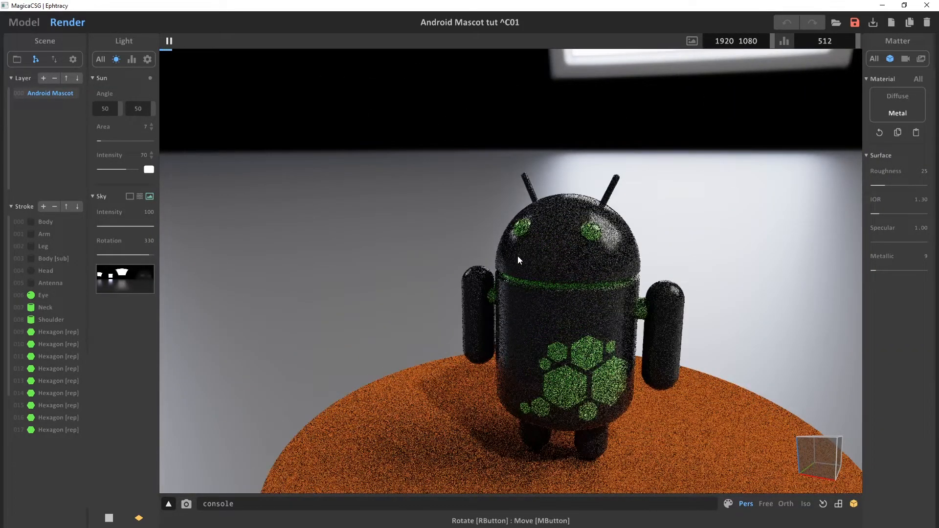
pyautogui.scroll(3, 567, 283)
pyautogui.moveTo(585, 272); pyautogui.dragTo(583, 264, button='right')
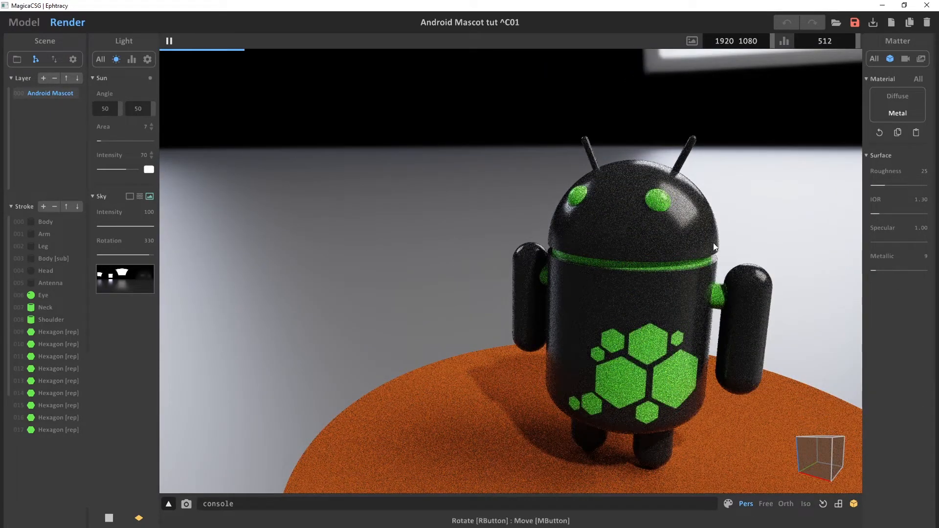
pyautogui.moveTo(674, 261); pyautogui.dragTo(509, 247, button='right')
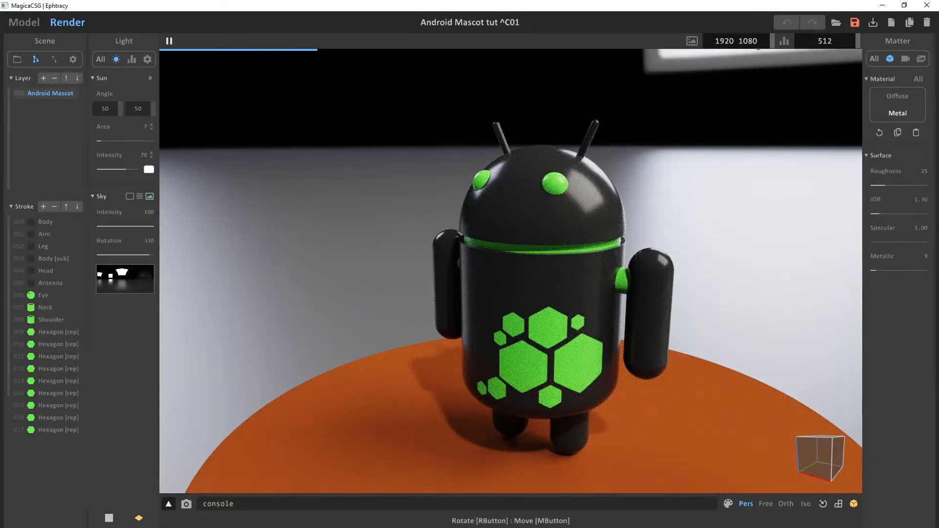
# Step: Set the render samples to 1024 and turn on the camera's bloom effect
pyautogui.click(824, 40)
pyautogui.write('1024')
pyautogui.press('Return')
pyautogui.click(906, 58)
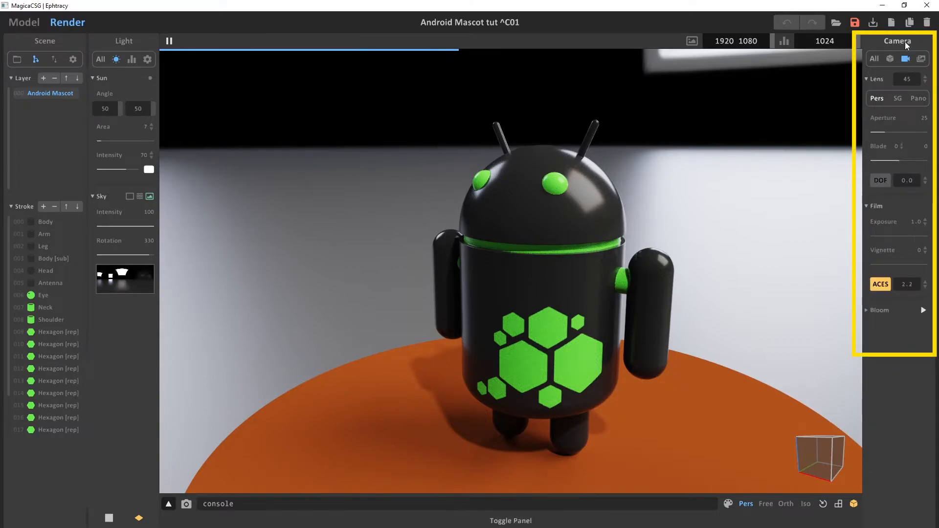
pyautogui.click(924, 311)
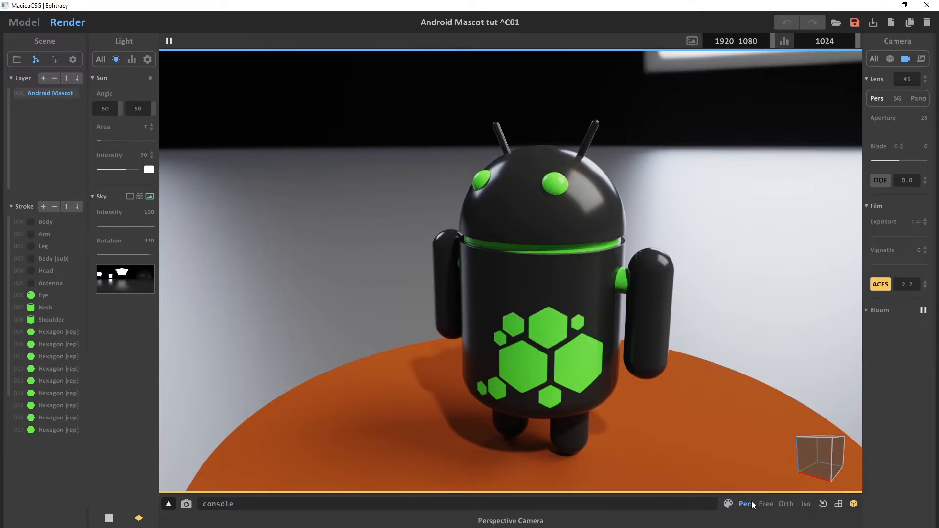
# Step: View the mascot from behind and below with the orthographic camera, and return to the saved perspective view
pyautogui.click(785, 504)
pyautogui.moveTo(680, 298); pyautogui.dragTo(503, 423, button='right')
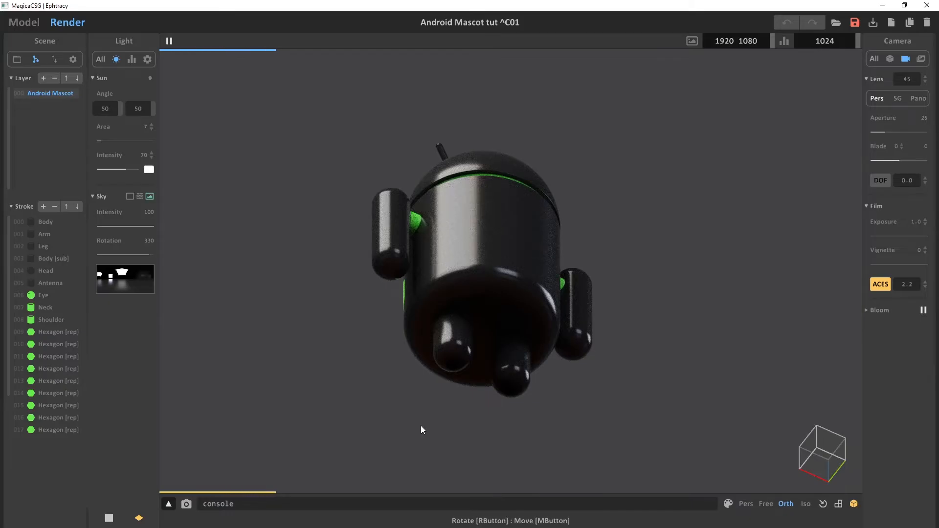
pyautogui.press('1')
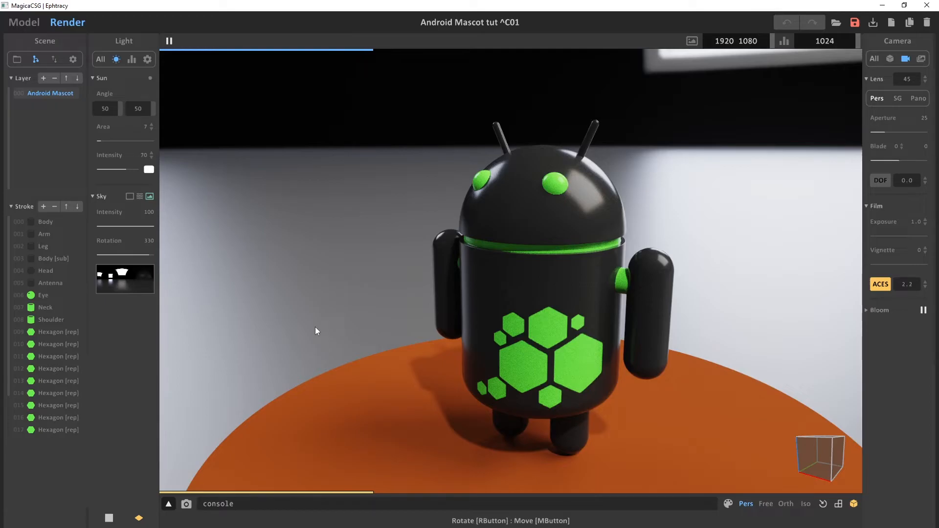
# Step: Try to move the mascot's body along the Y axis in Model mode, undo the move and deselect the body
pyautogui.click(30, 22)
pyautogui.moveTo(467, 264)
pyautogui.mouseDown(button='right')
pyautogui.moveTo(541, 316)
pyautogui.moveTo(512, 248)
pyautogui.moveTo(381, 314)
pyautogui.moveTo(417, 335)
pyautogui.mouseUp(button='right')
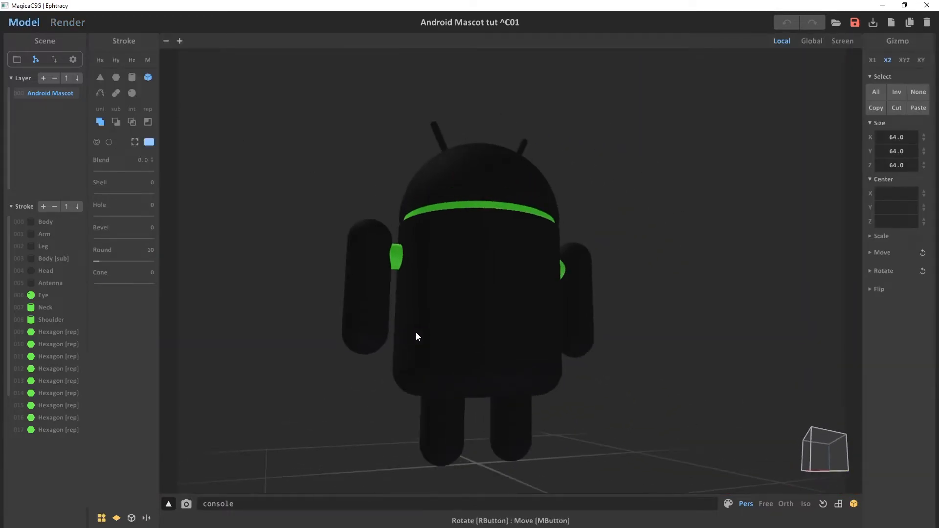
pyautogui.click(511, 257)
pyautogui.moveTo(524, 264); pyautogui.dragTo(586, 266)
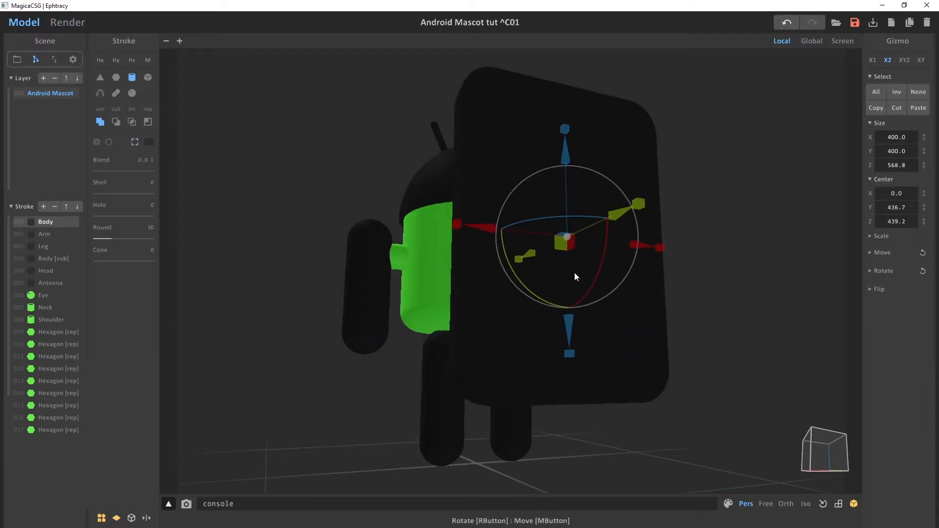
pyautogui.hotkey('ctrl', 'z')
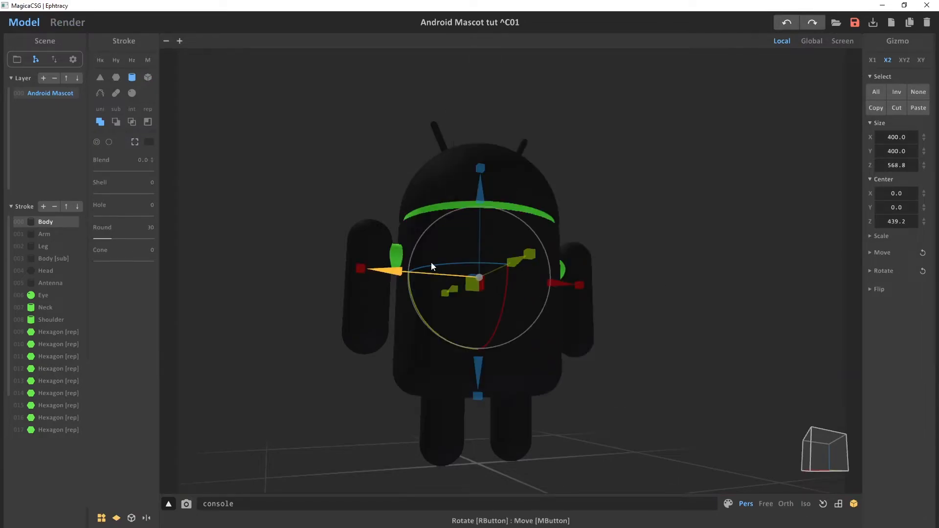
pyautogui.click(338, 168)
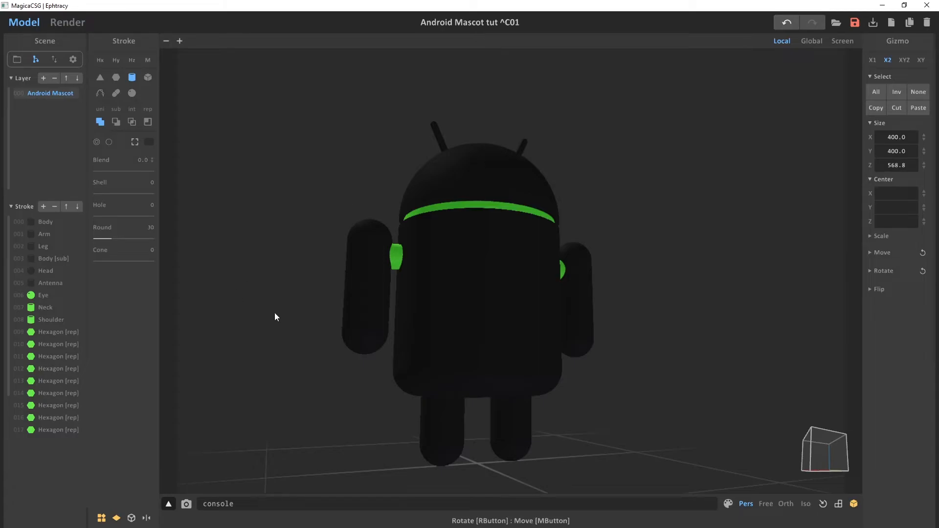
# Step: Look at the mascot model from the front and from above, and return to the framed view in Render mode
pyautogui.moveTo(376, 333); pyautogui.dragTo(776, 249, button='right')
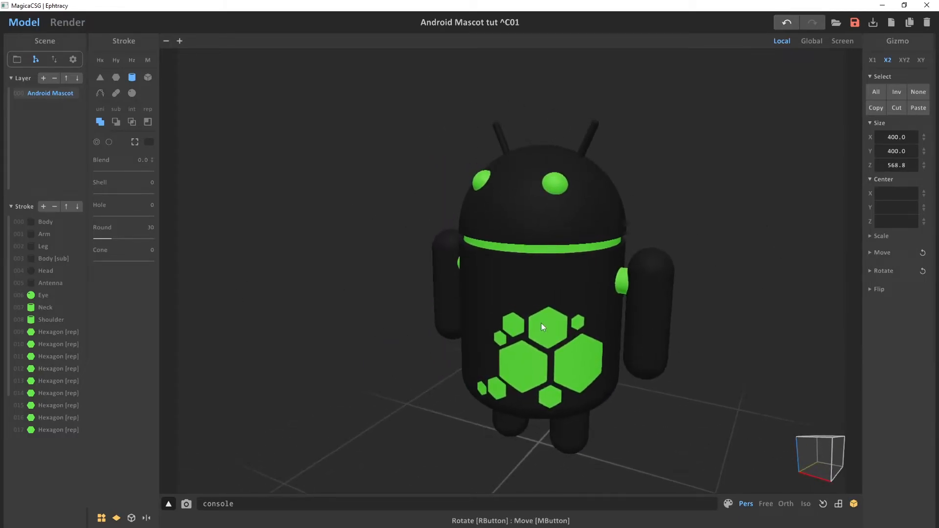
pyautogui.moveTo(559, 400); pyautogui.dragTo(427, 379, button='right')
pyautogui.moveTo(482, 307); pyautogui.dragTo(601, 248, button='right')
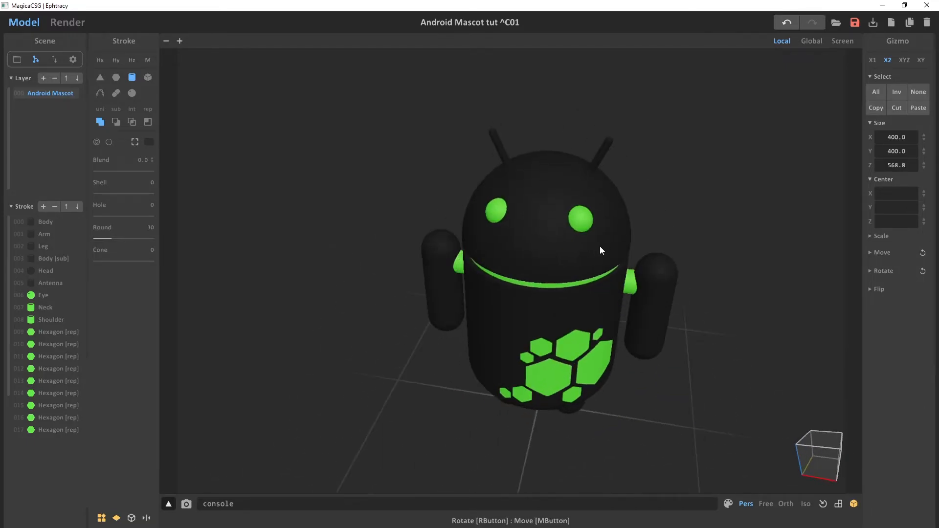
pyautogui.press('Tab')
pyautogui.moveTo(566, 311); pyautogui.dragTo(641, 330, button='right')
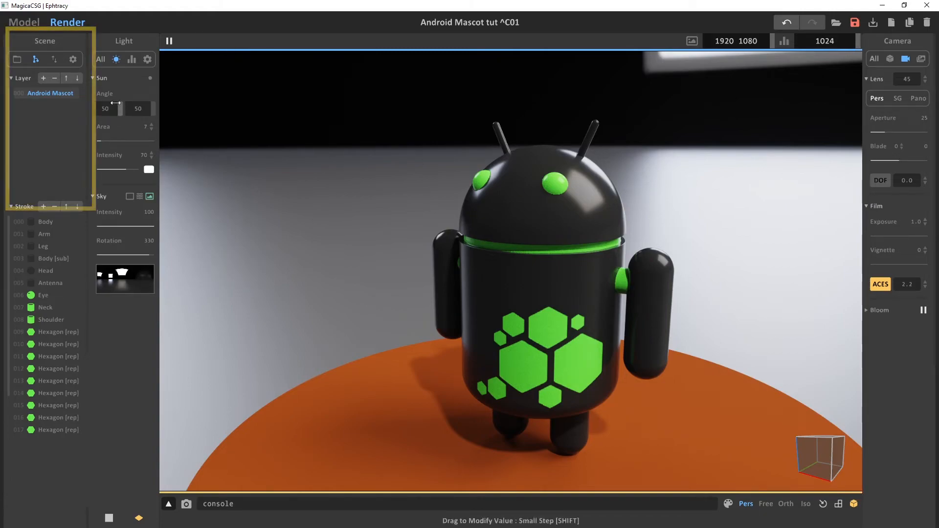
# Step: Bring up the export dialogs for the material settings and the render settings, and leave both without saving
pyautogui.click(54, 60)
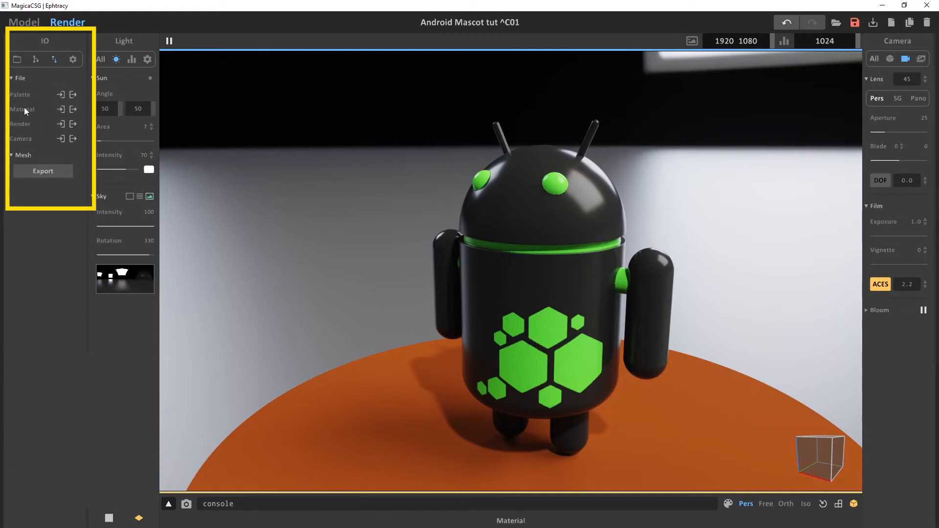
pyautogui.click(74, 109)
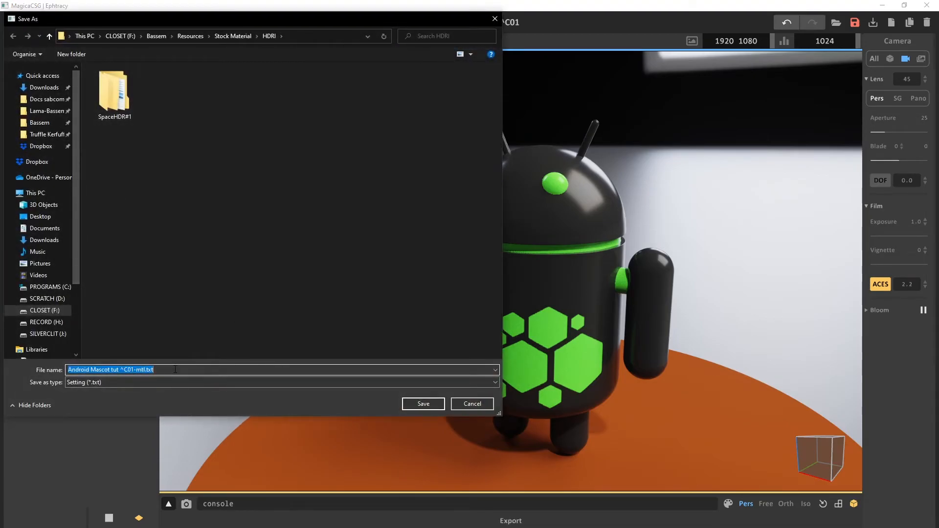
pyautogui.click(479, 405)
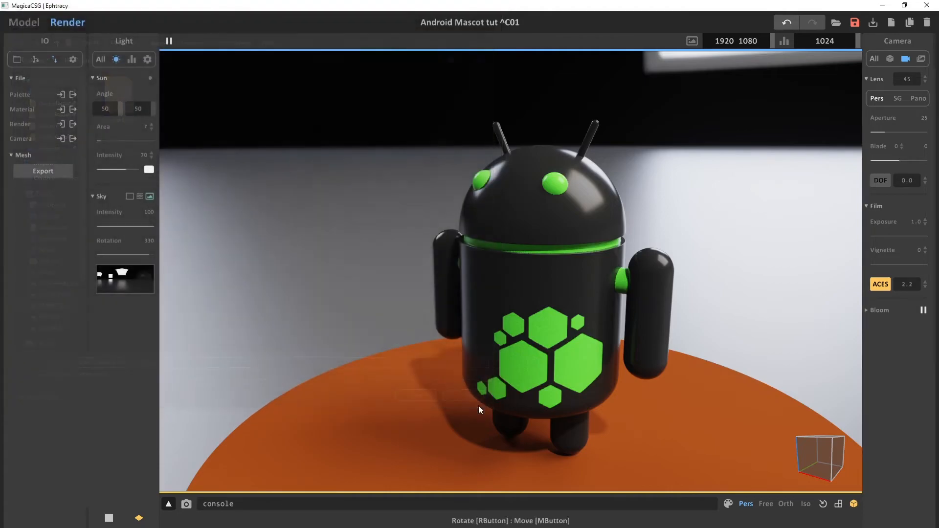
pyautogui.click(72, 125)
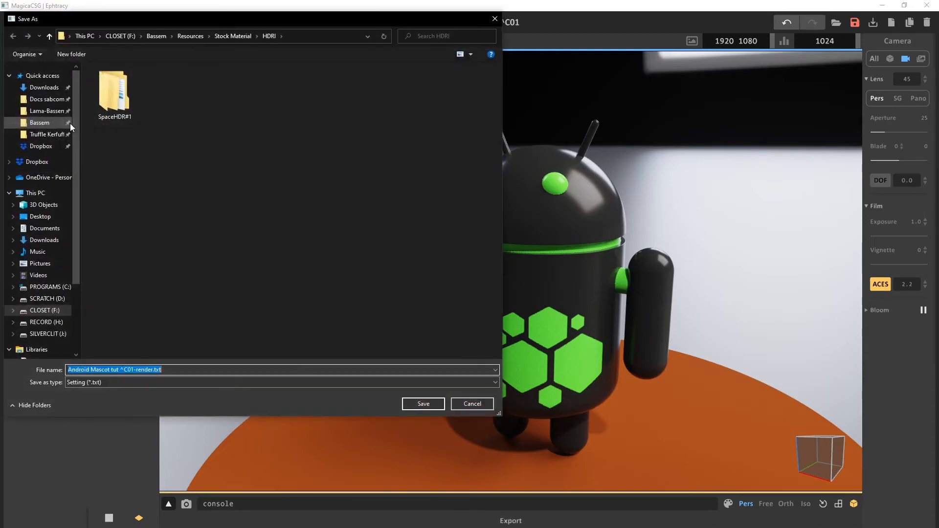
pyautogui.click(478, 402)
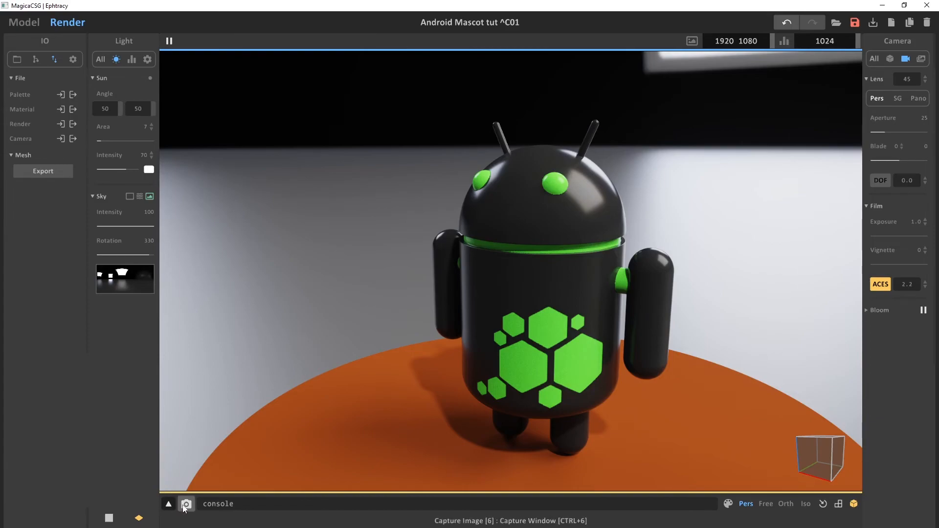
# Step: Show the image output settings, then capture the rendered mascot view and save it as a PNG in the HDRI folder
pyautogui.click(921, 59)
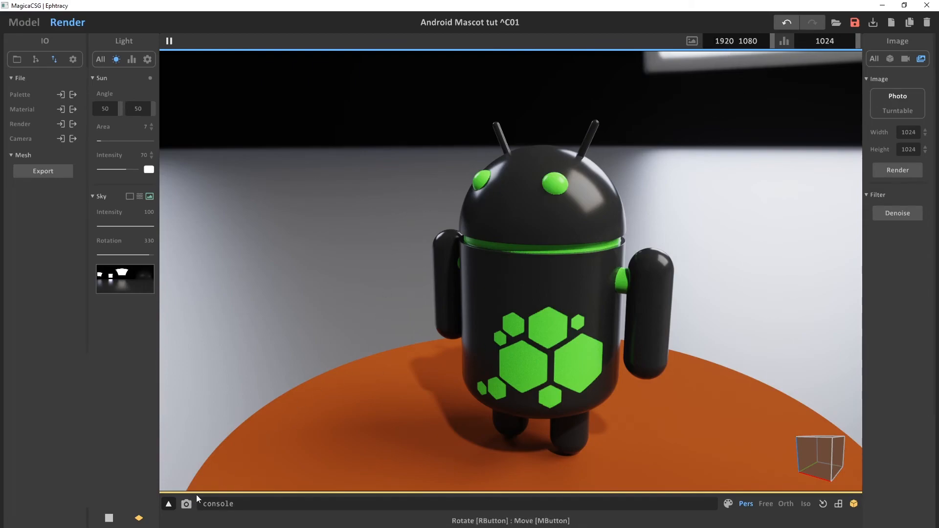
pyautogui.click(186, 504)
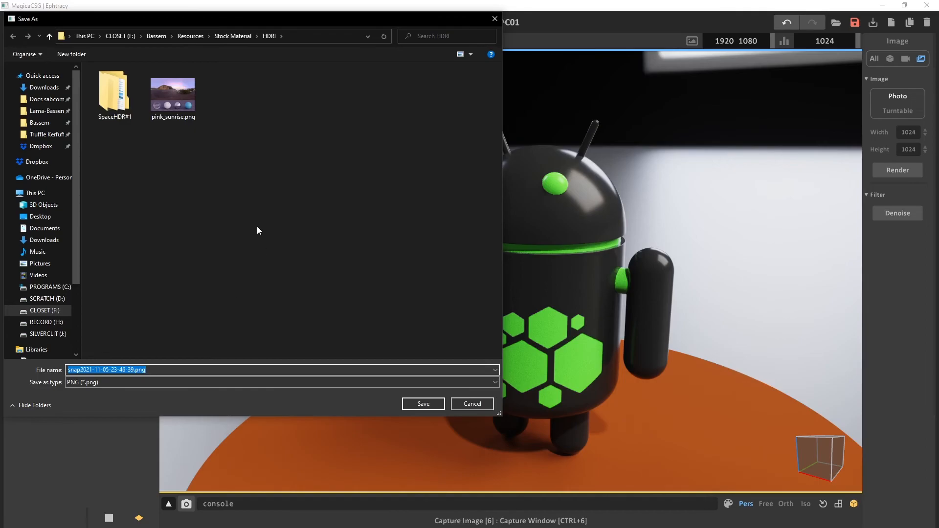
pyautogui.press('Return')
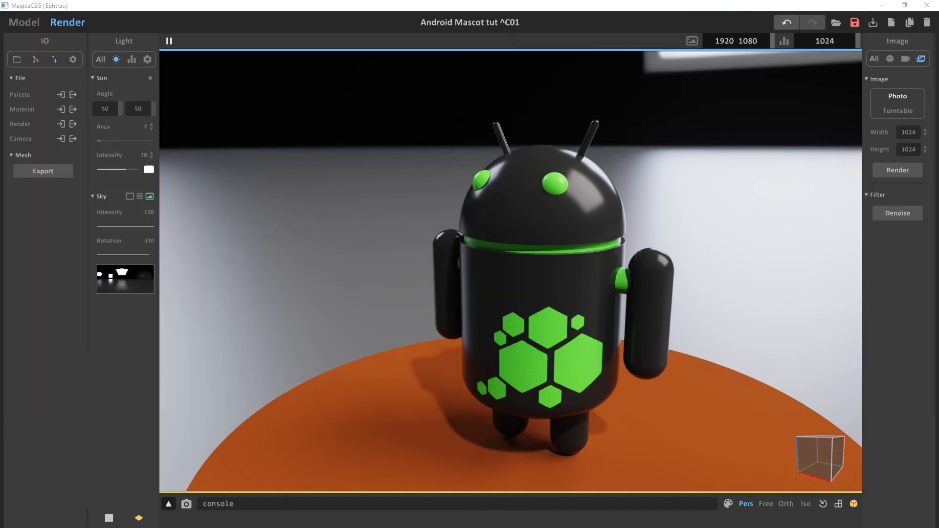